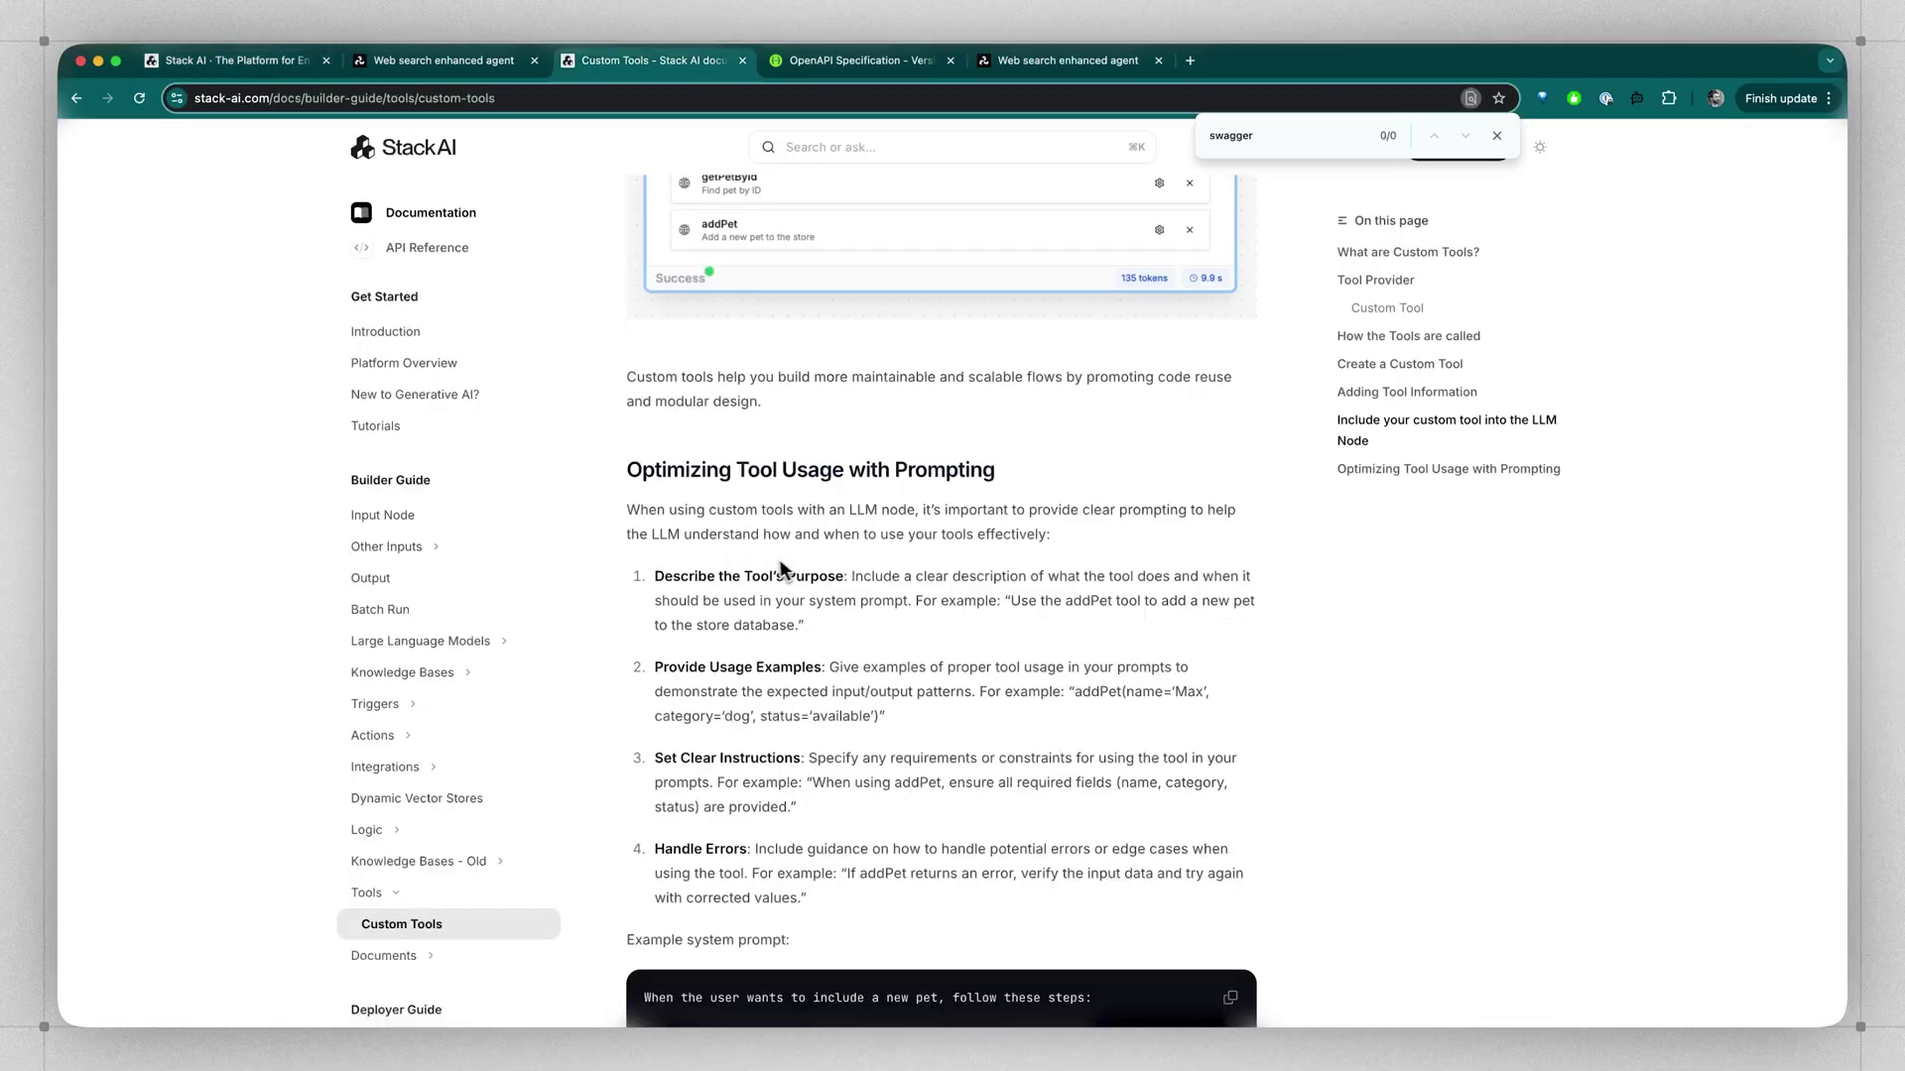
Filter the Anthropic node's tool list to Custom, which is empty and offers to create one
scroll(794, 568, down, 1)
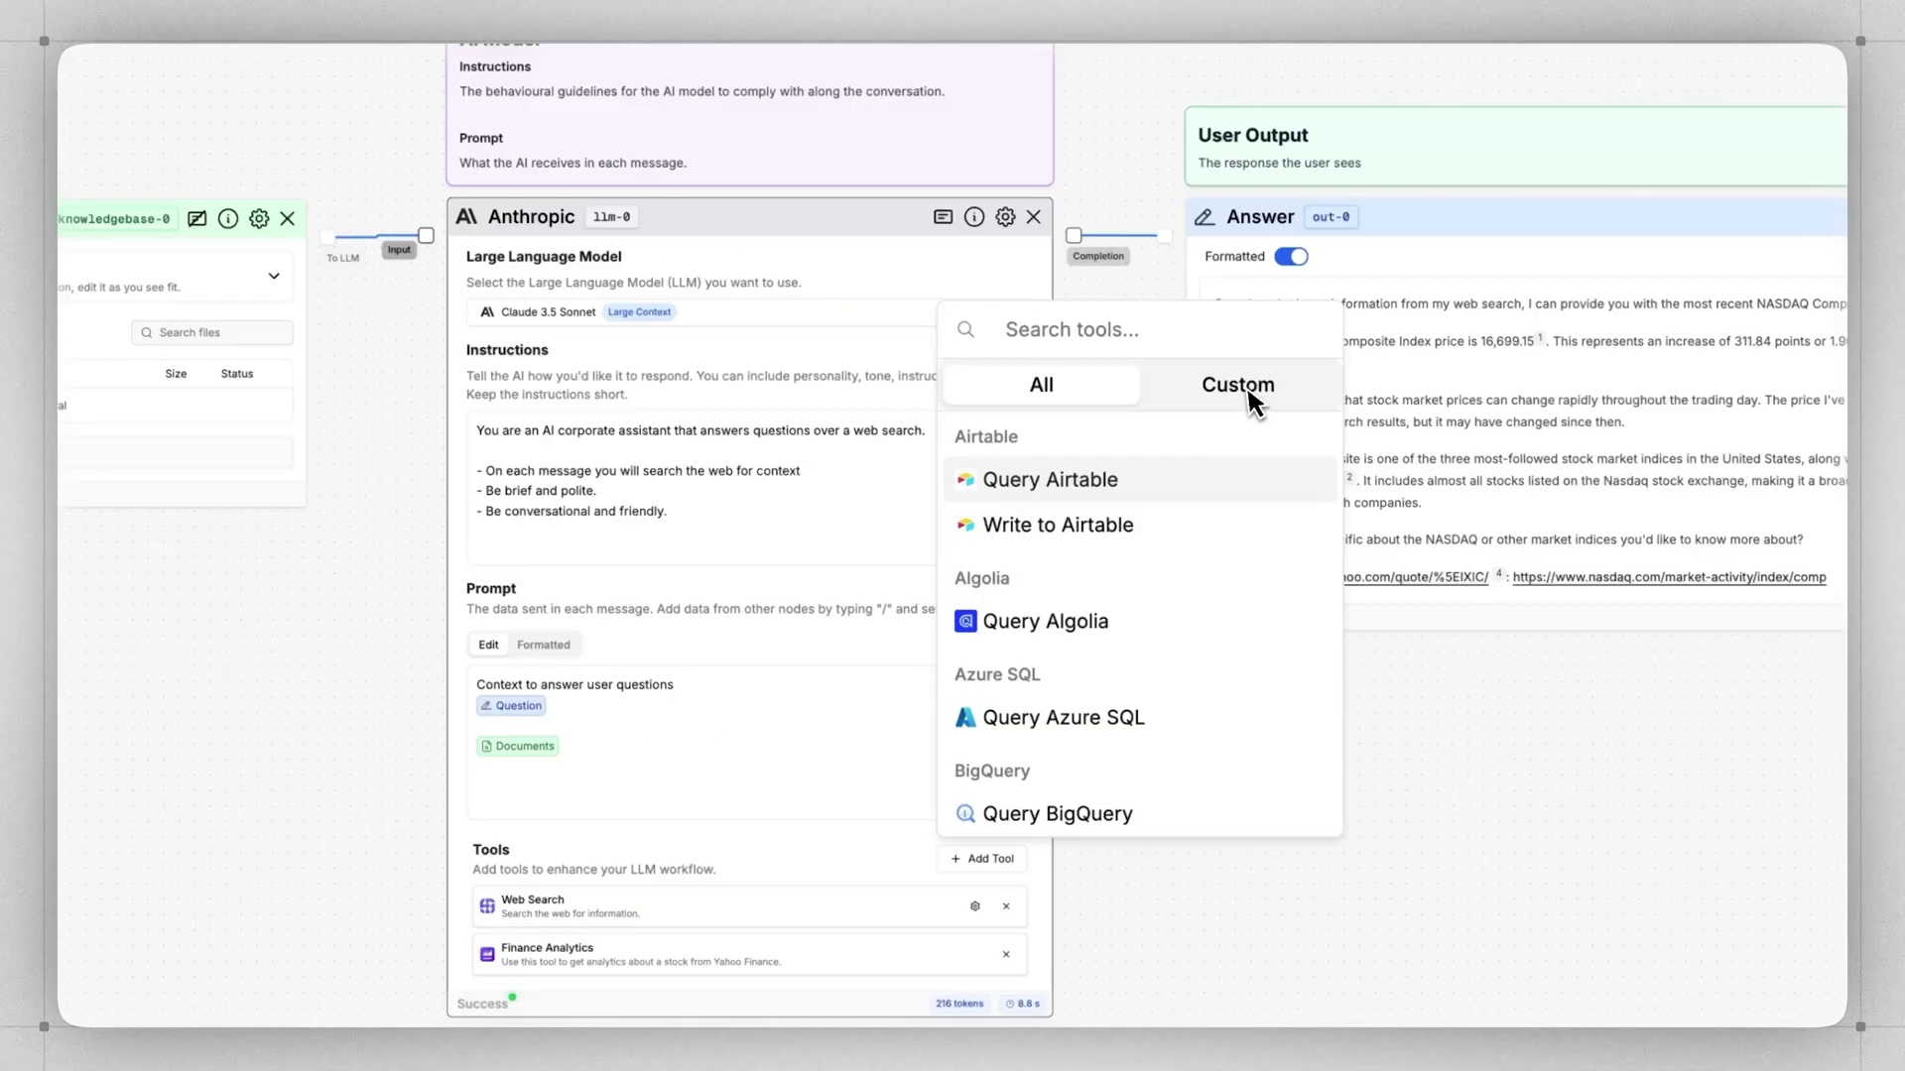
click(1250, 395)
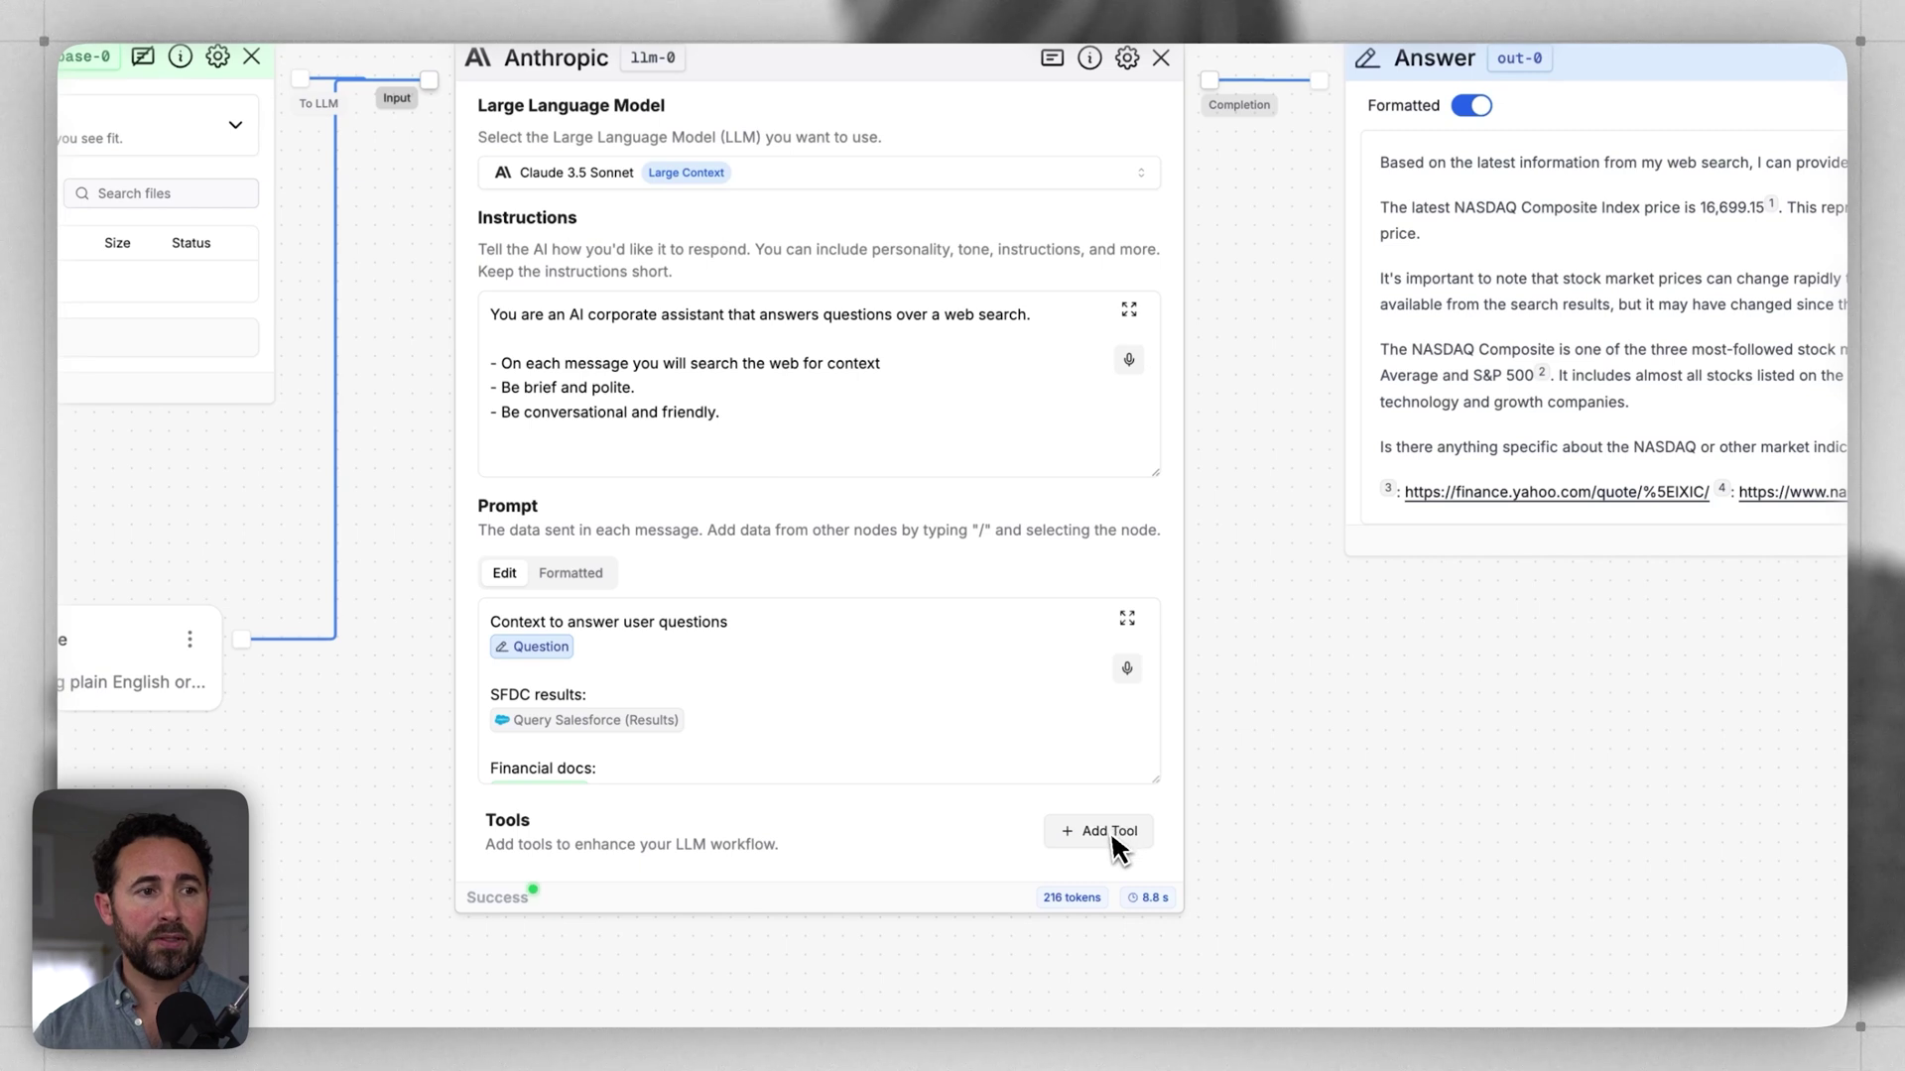
Open the Anthropic node's tool picker listing Query Airtable, Algolia, Azure SQL and BigQuery
click(1111, 830)
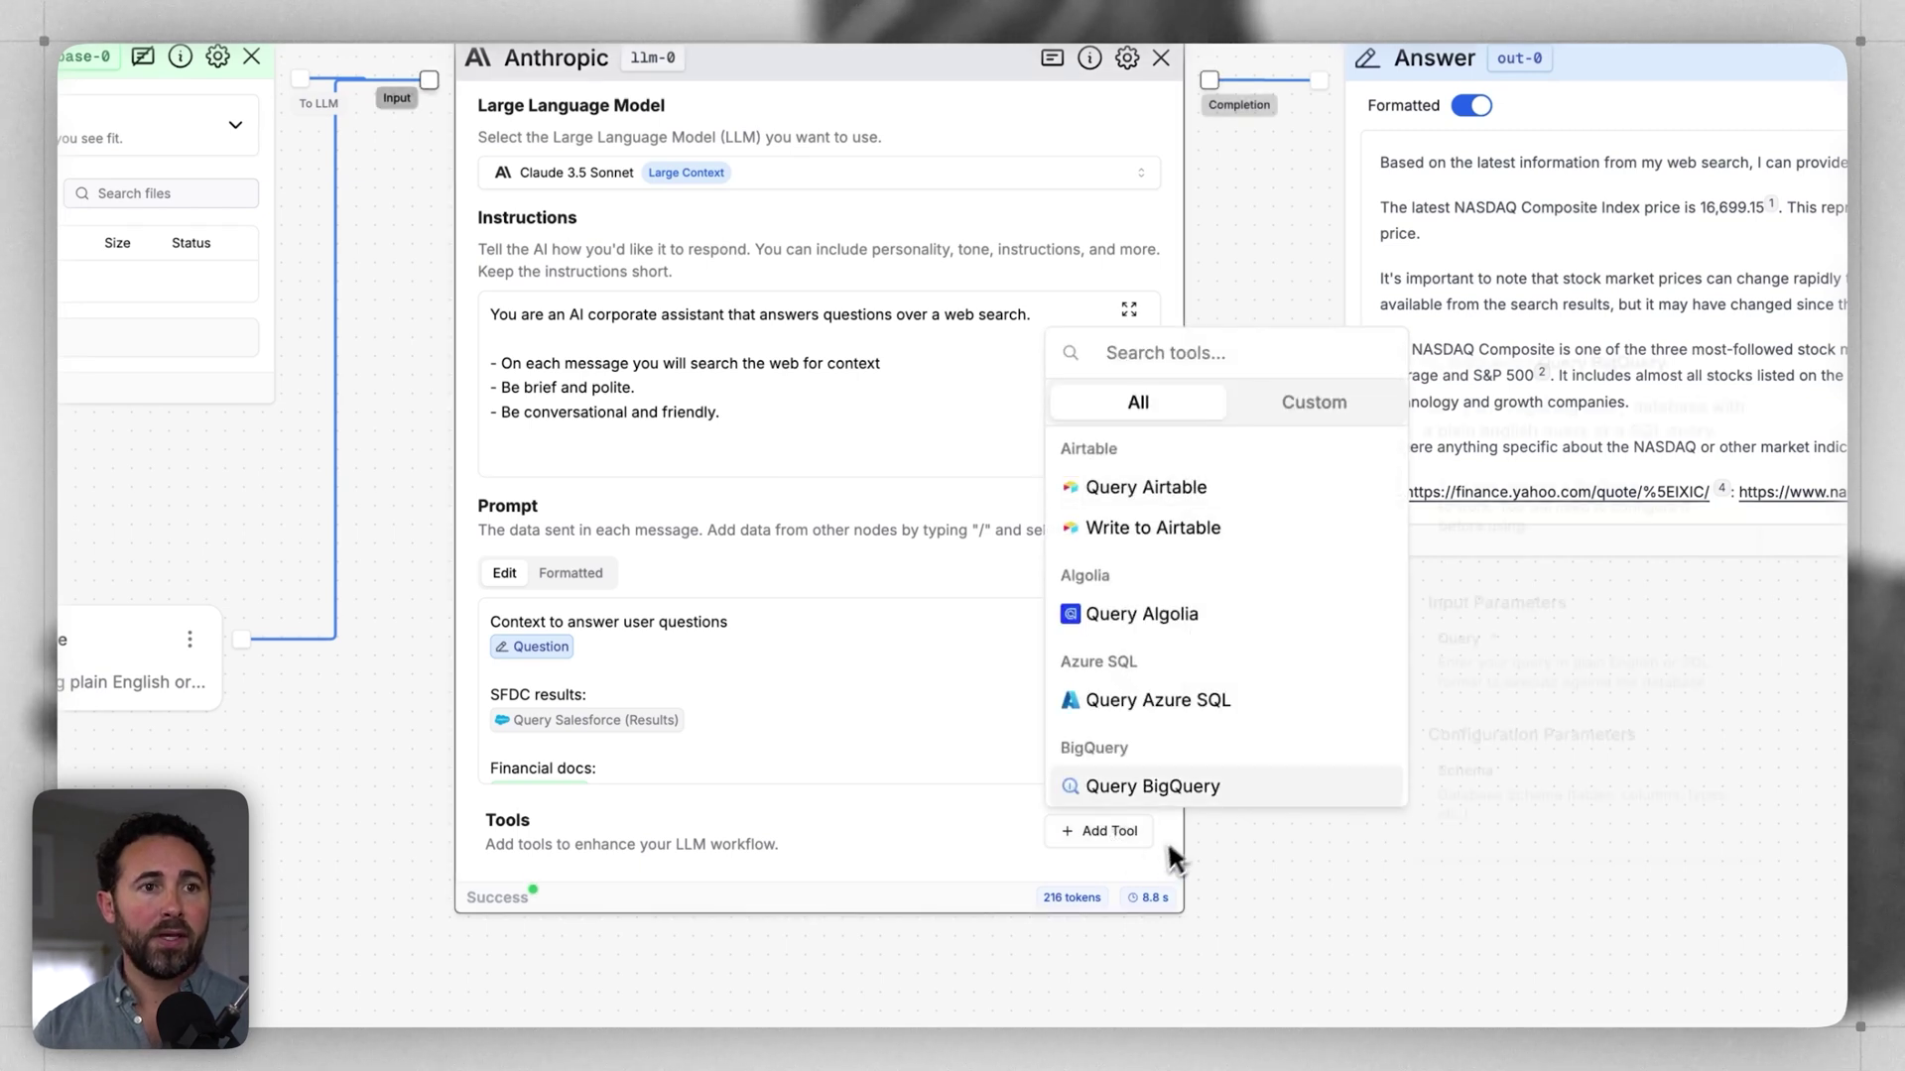
Browse the full catalogue of tools available for the Anthropic node
scroll(1195, 759, down, 3)
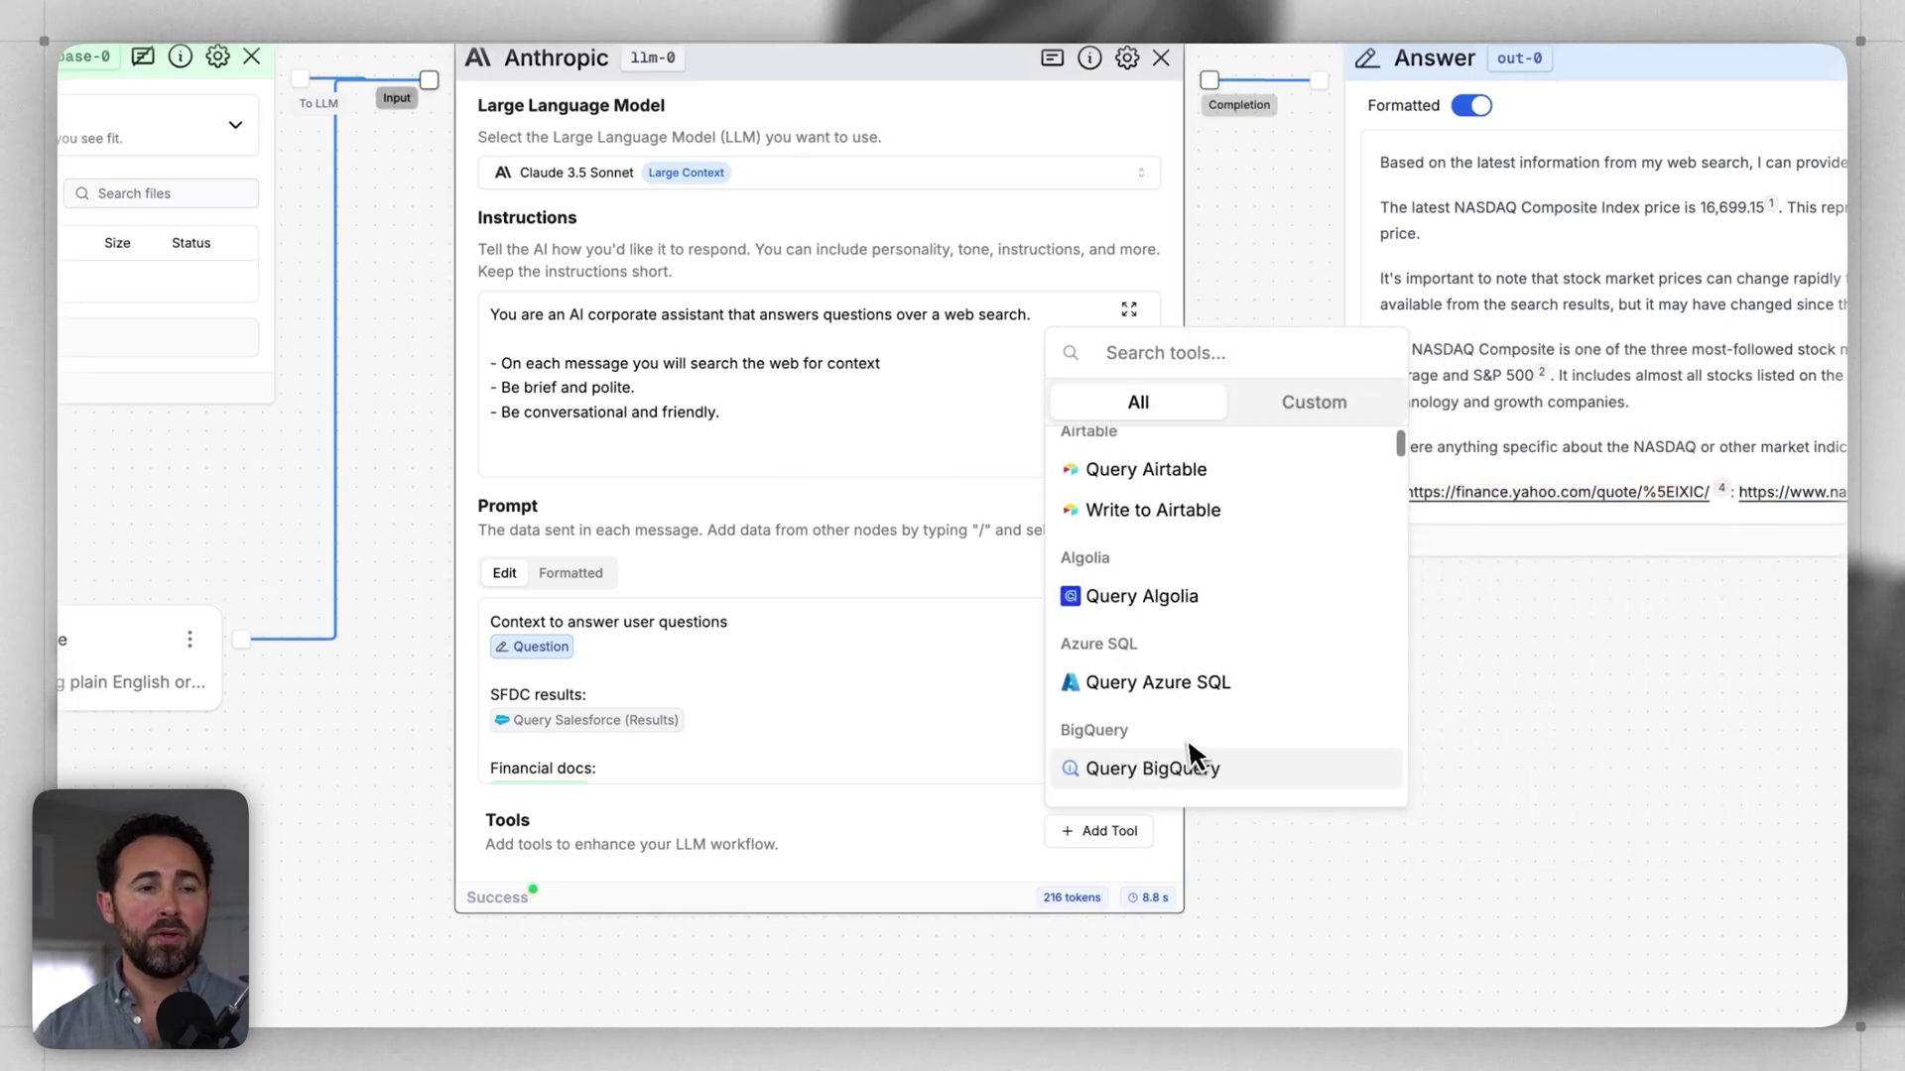
scroll(1196, 756, up, 3)
scroll(1196, 756, up, 1)
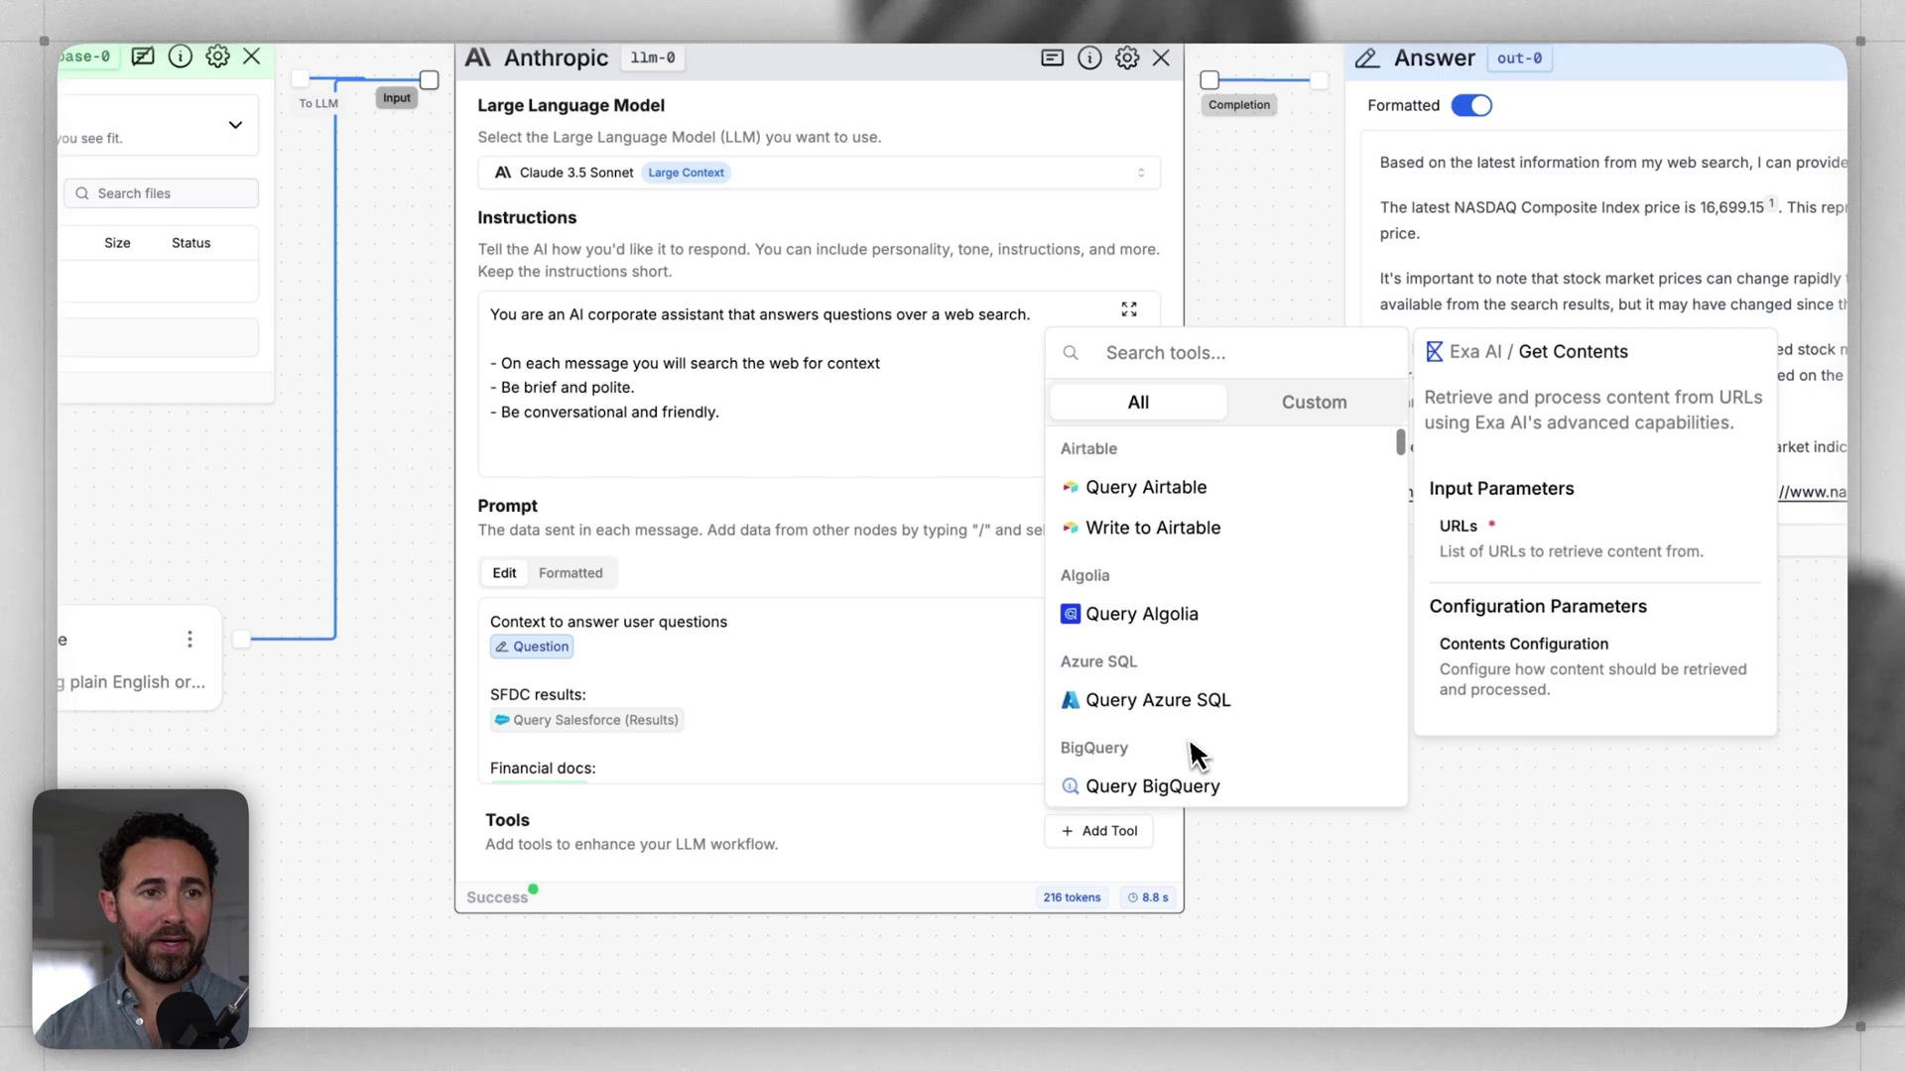
scroll(1194, 794, down, 8)
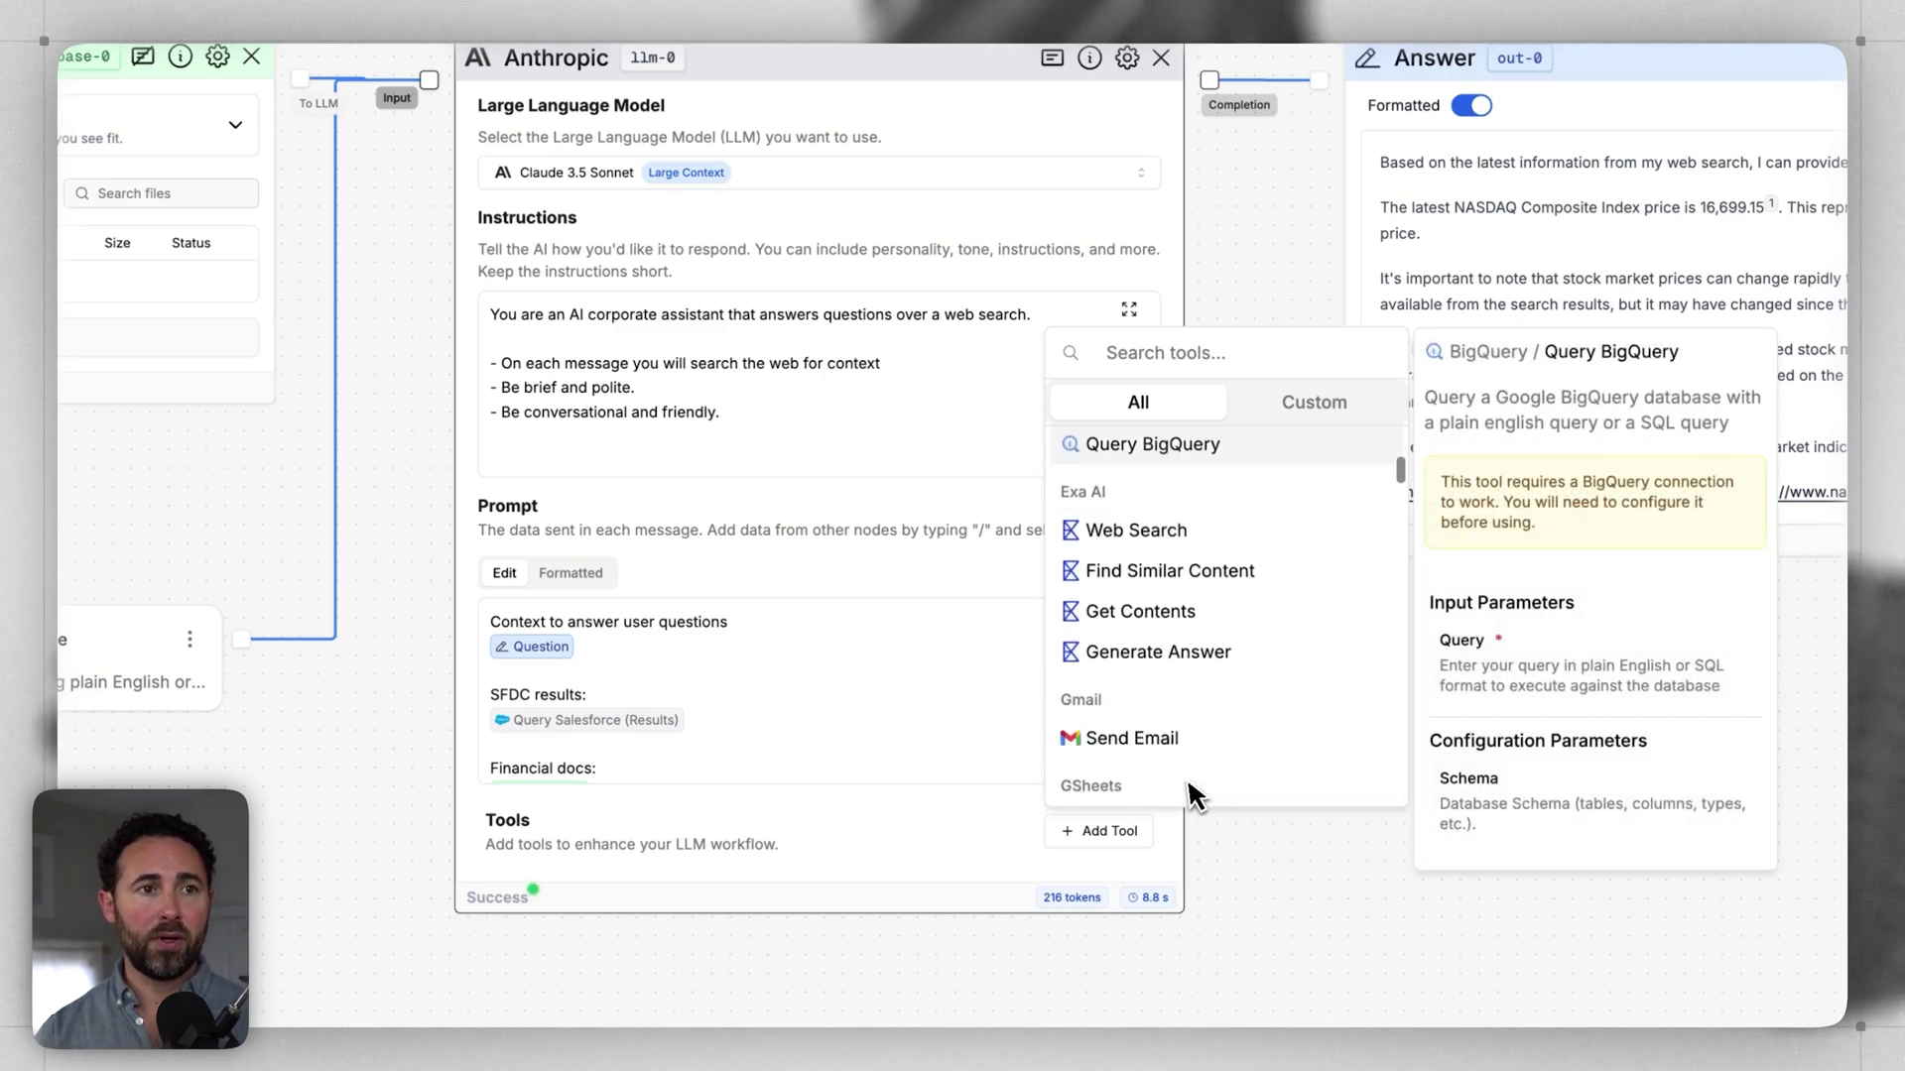
scroll(1193, 794, down, 3)
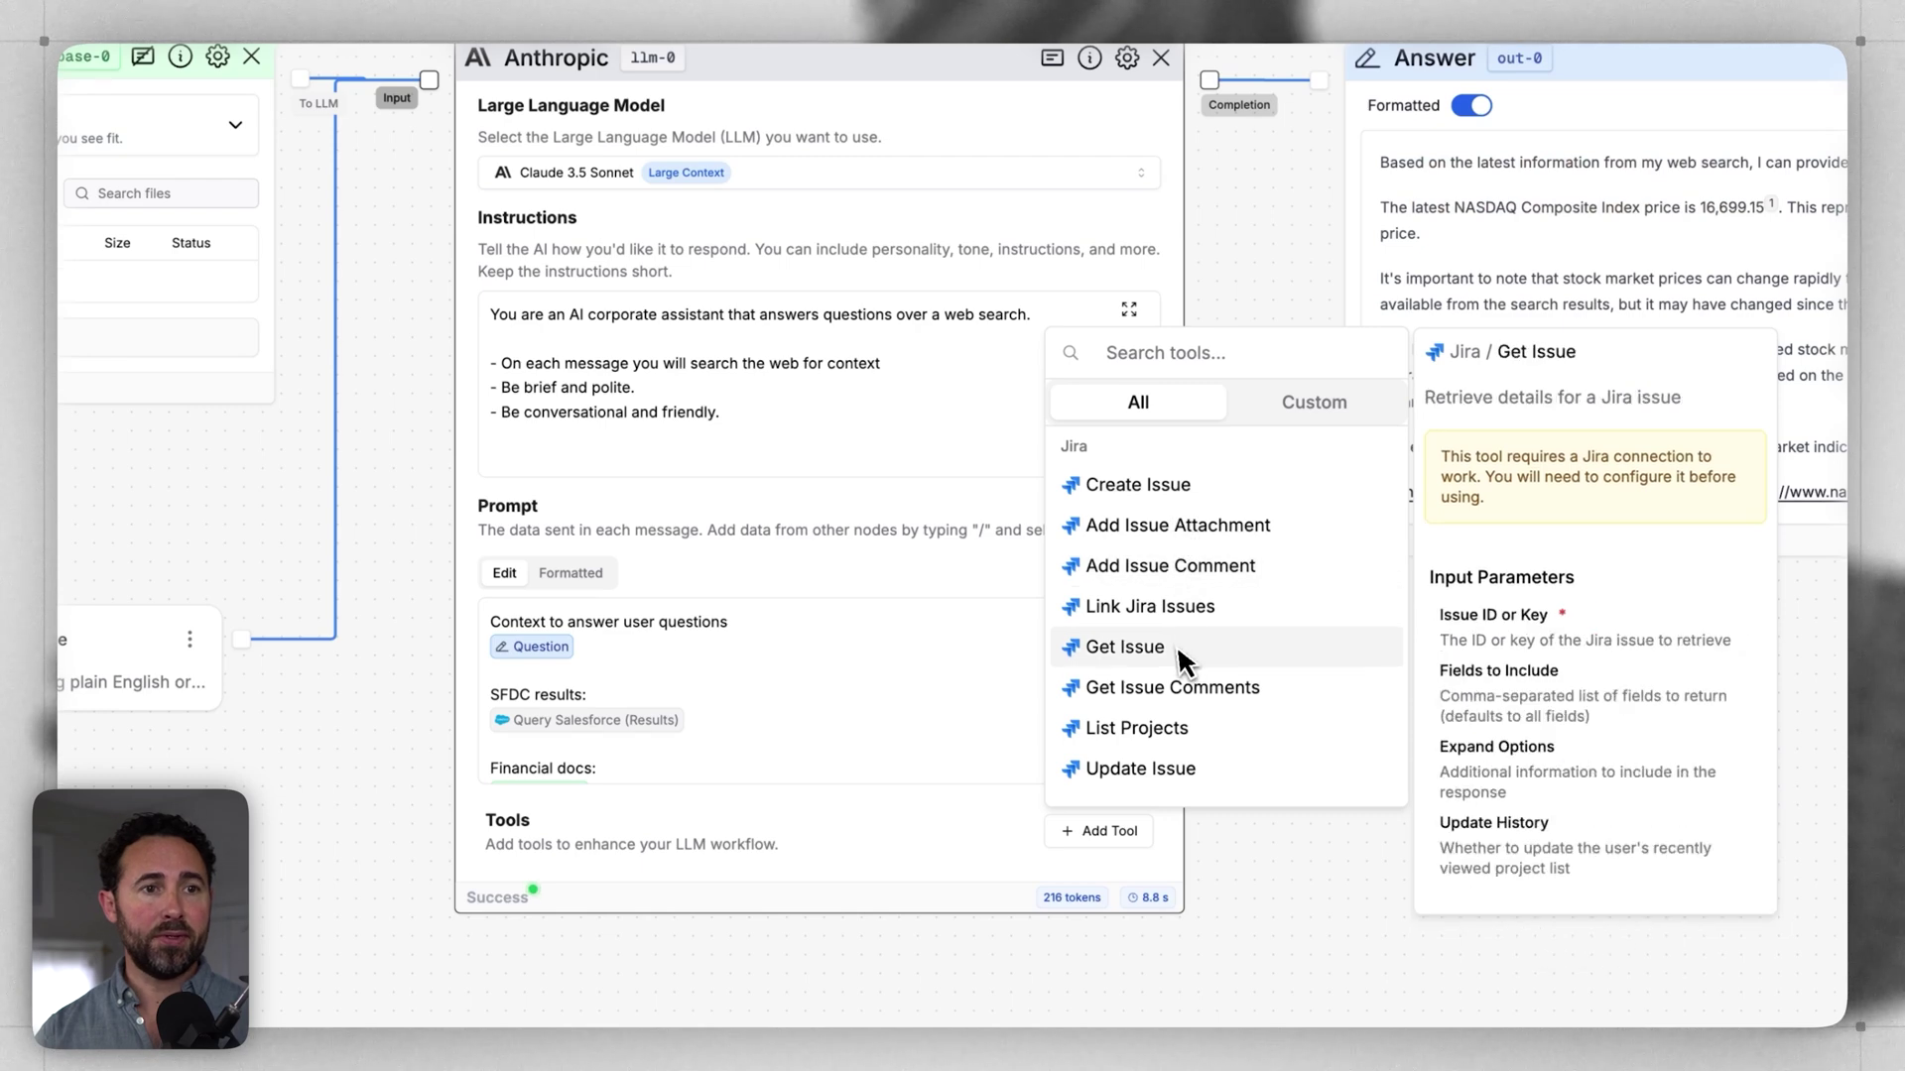
scroll(1190, 665, down, 5)
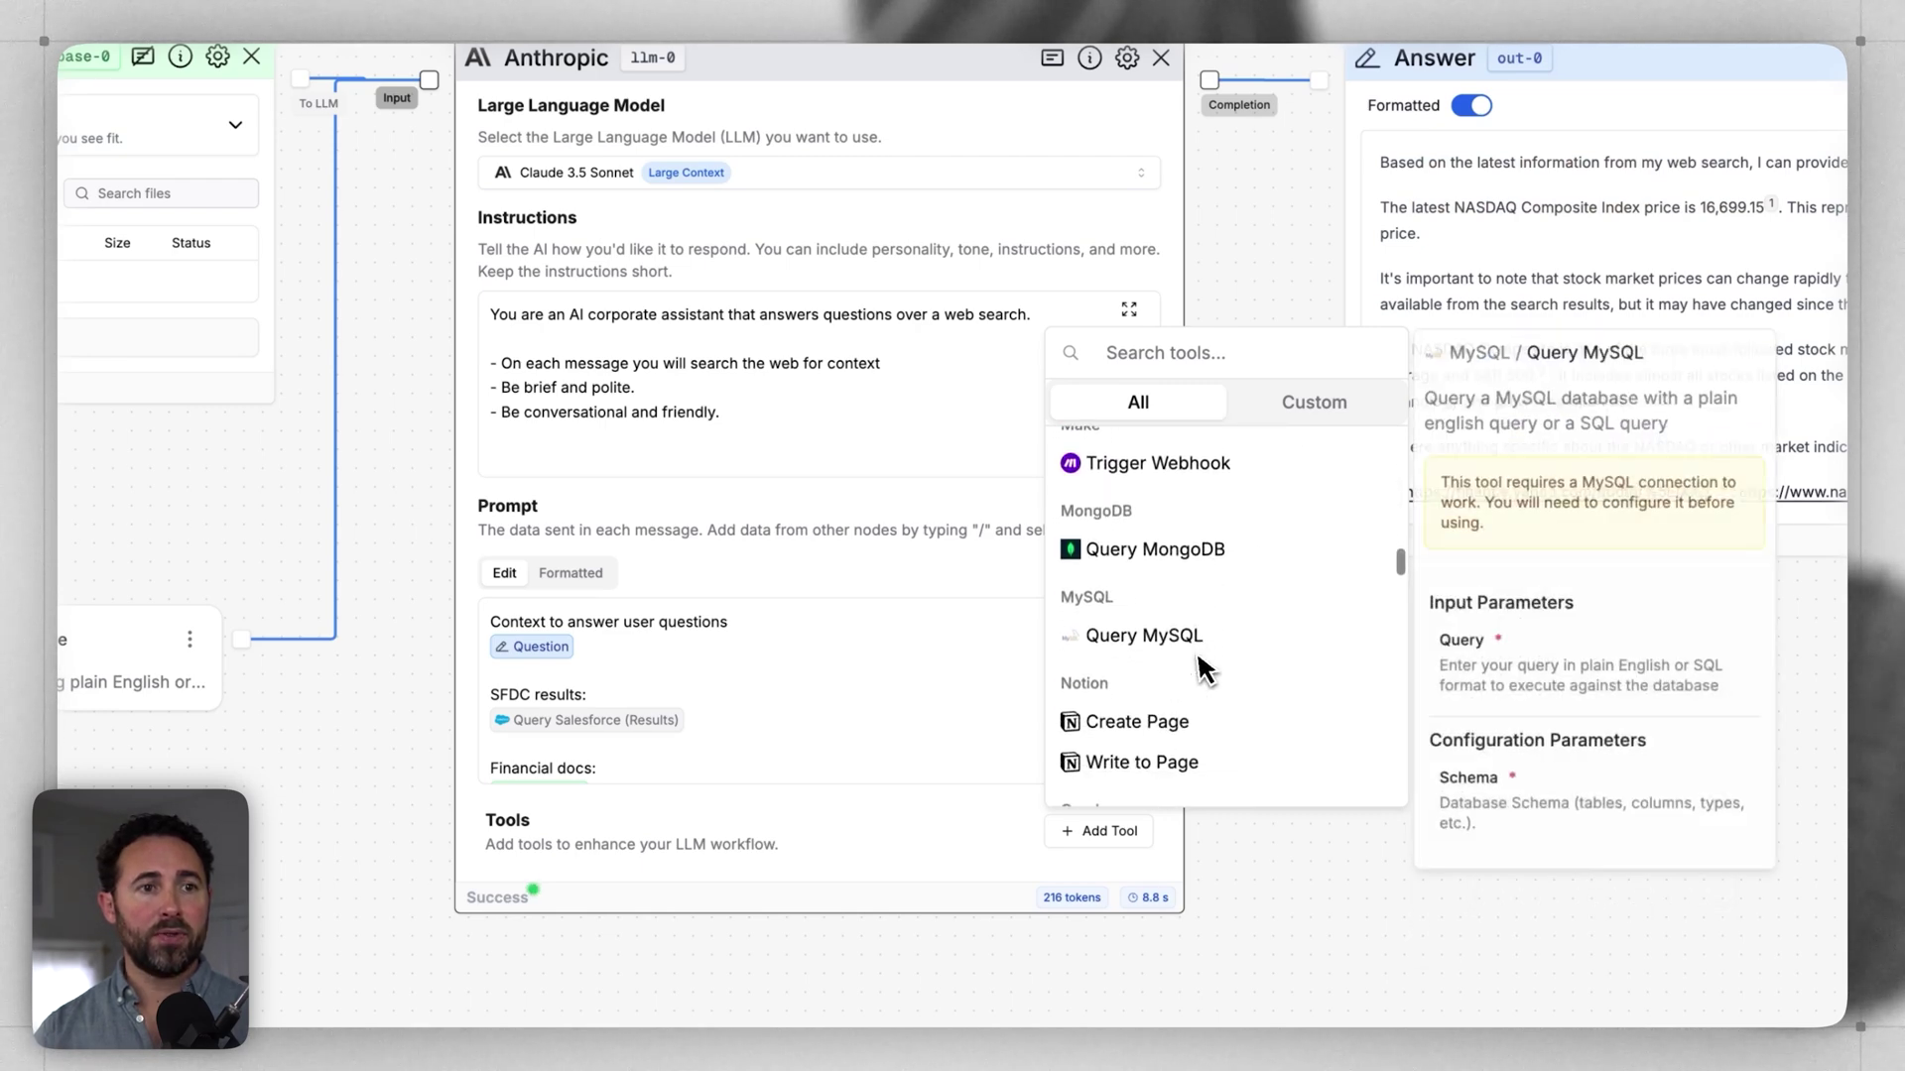
scroll(1203, 670, down, 3)
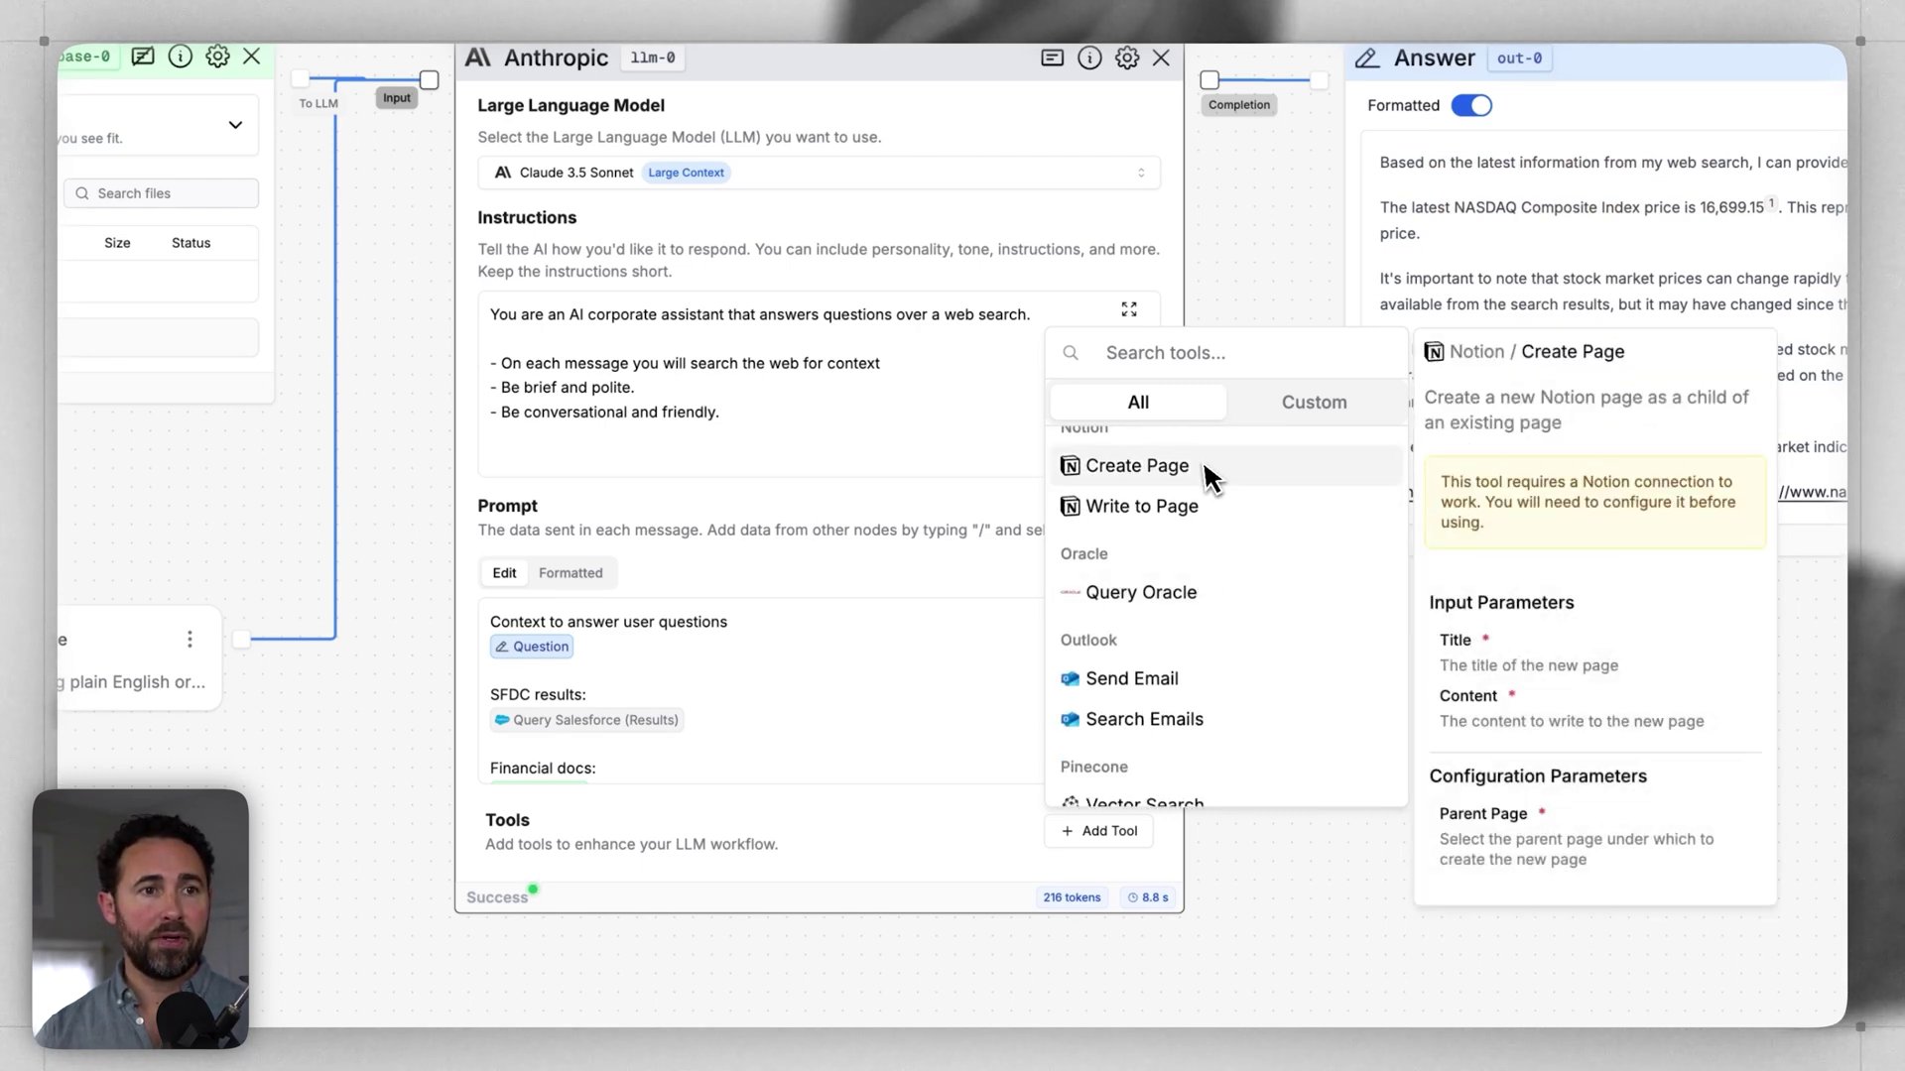
scroll(1212, 629, down, 3)
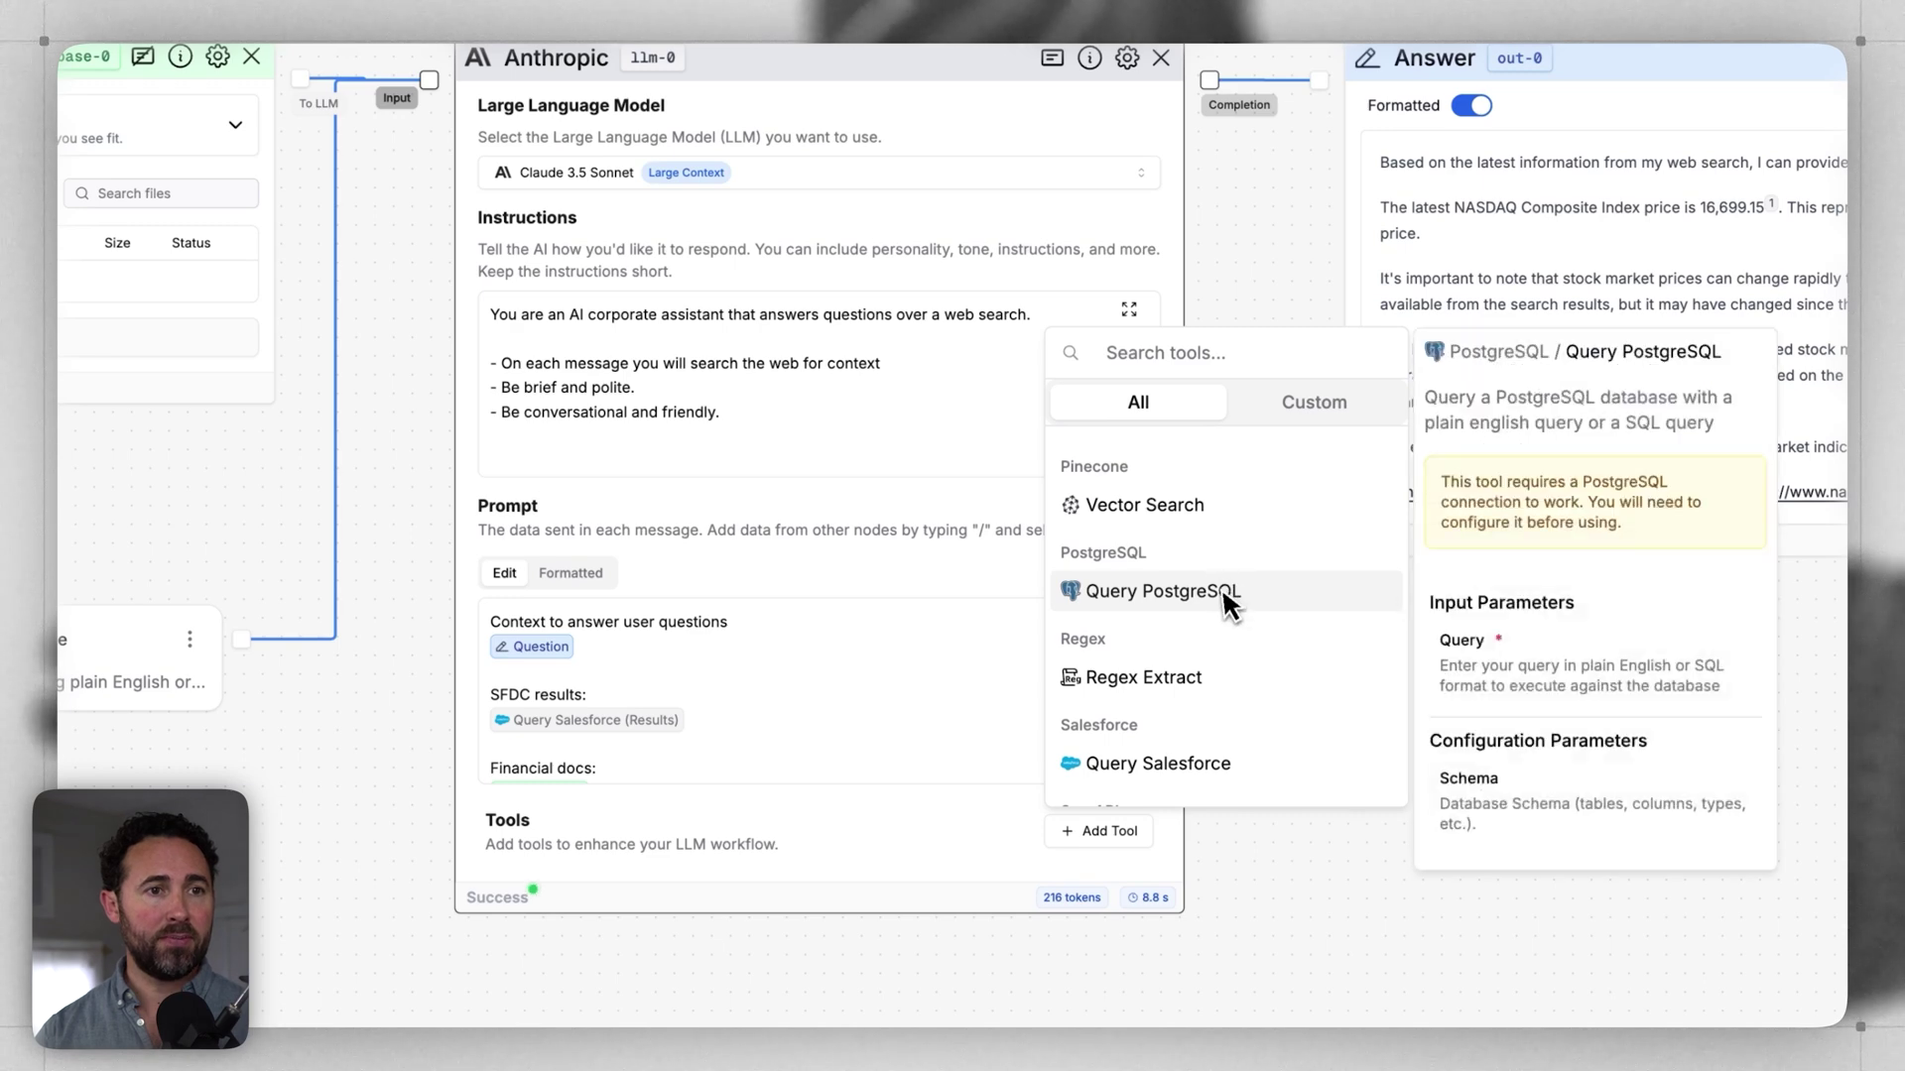
scroll(1228, 603, down, 2)
scroll(1218, 585, down, 6)
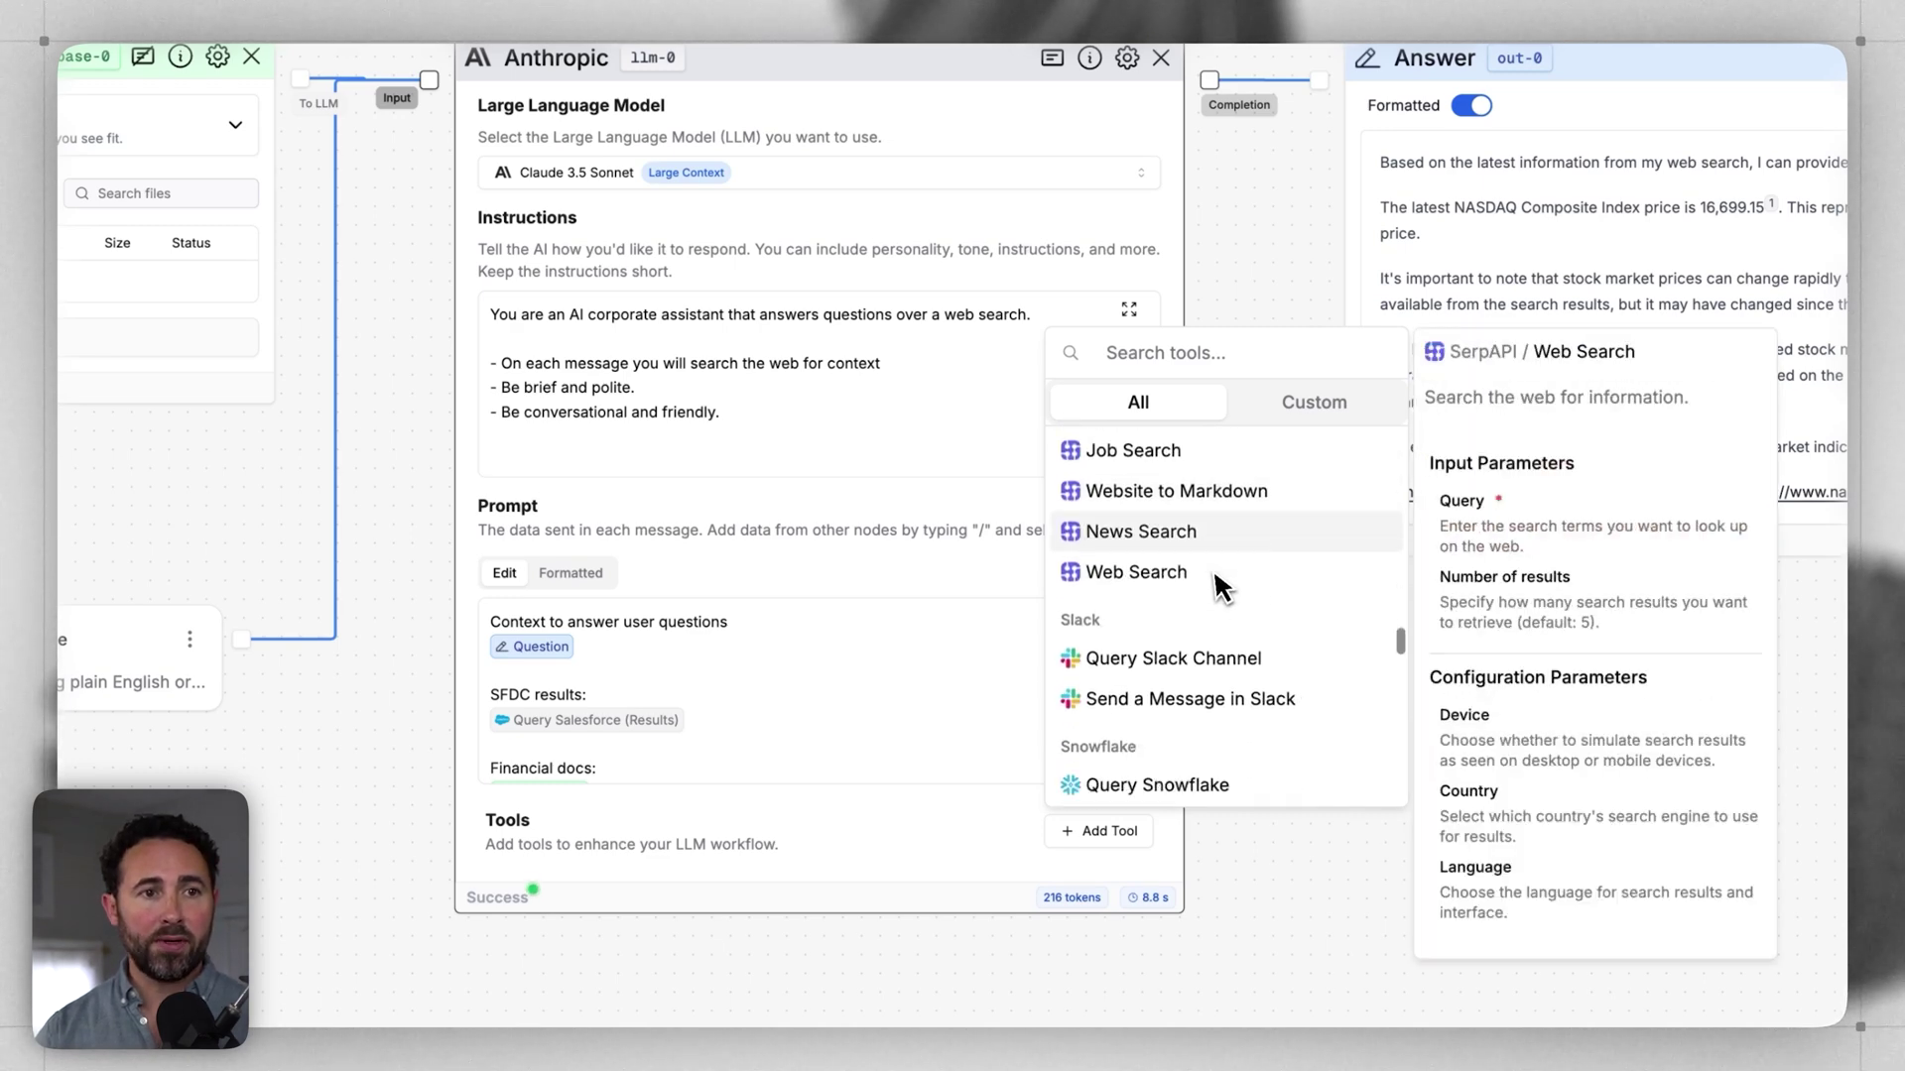
scroll(1215, 581, down, 8)
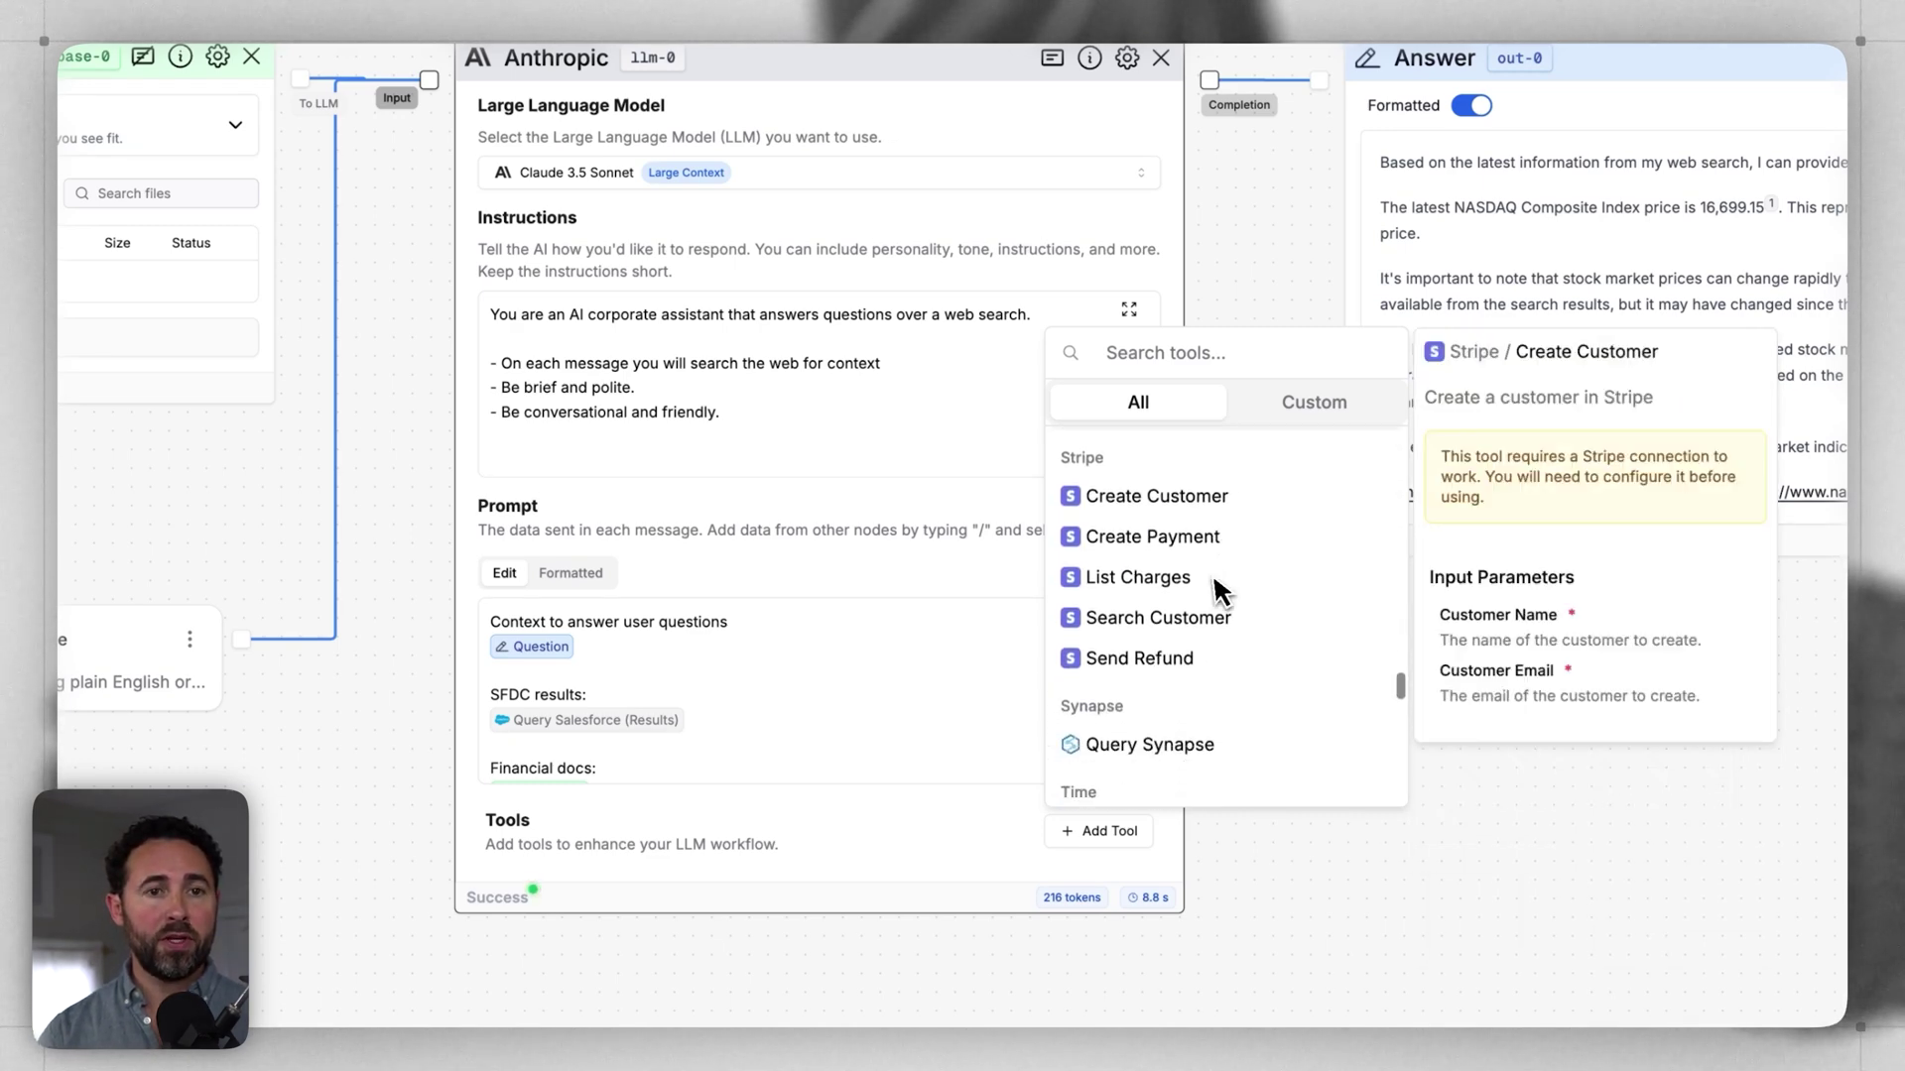
scroll(1214, 582, up, 10)
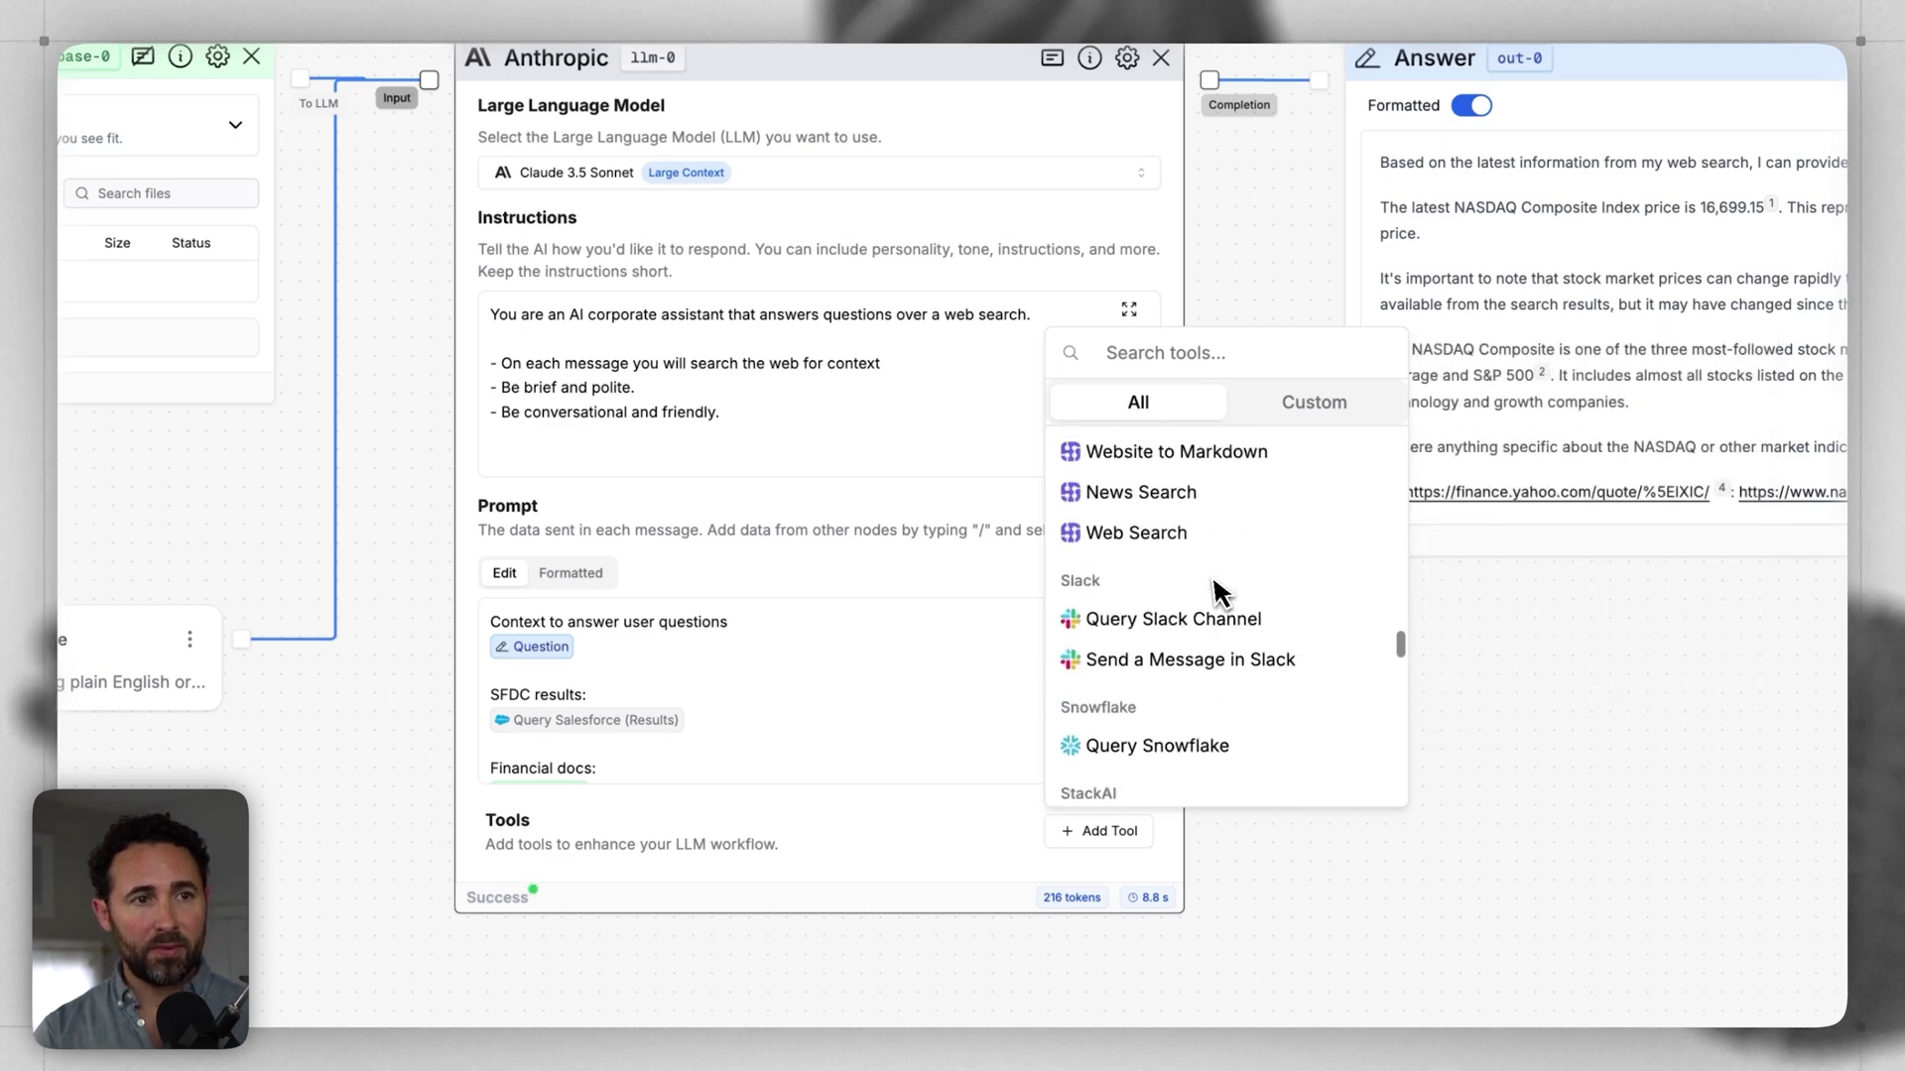
Search the tools for 'web' and add Web Search to the Anthropic node
click(1188, 375)
text(web)
mouse_move(1163, 458)
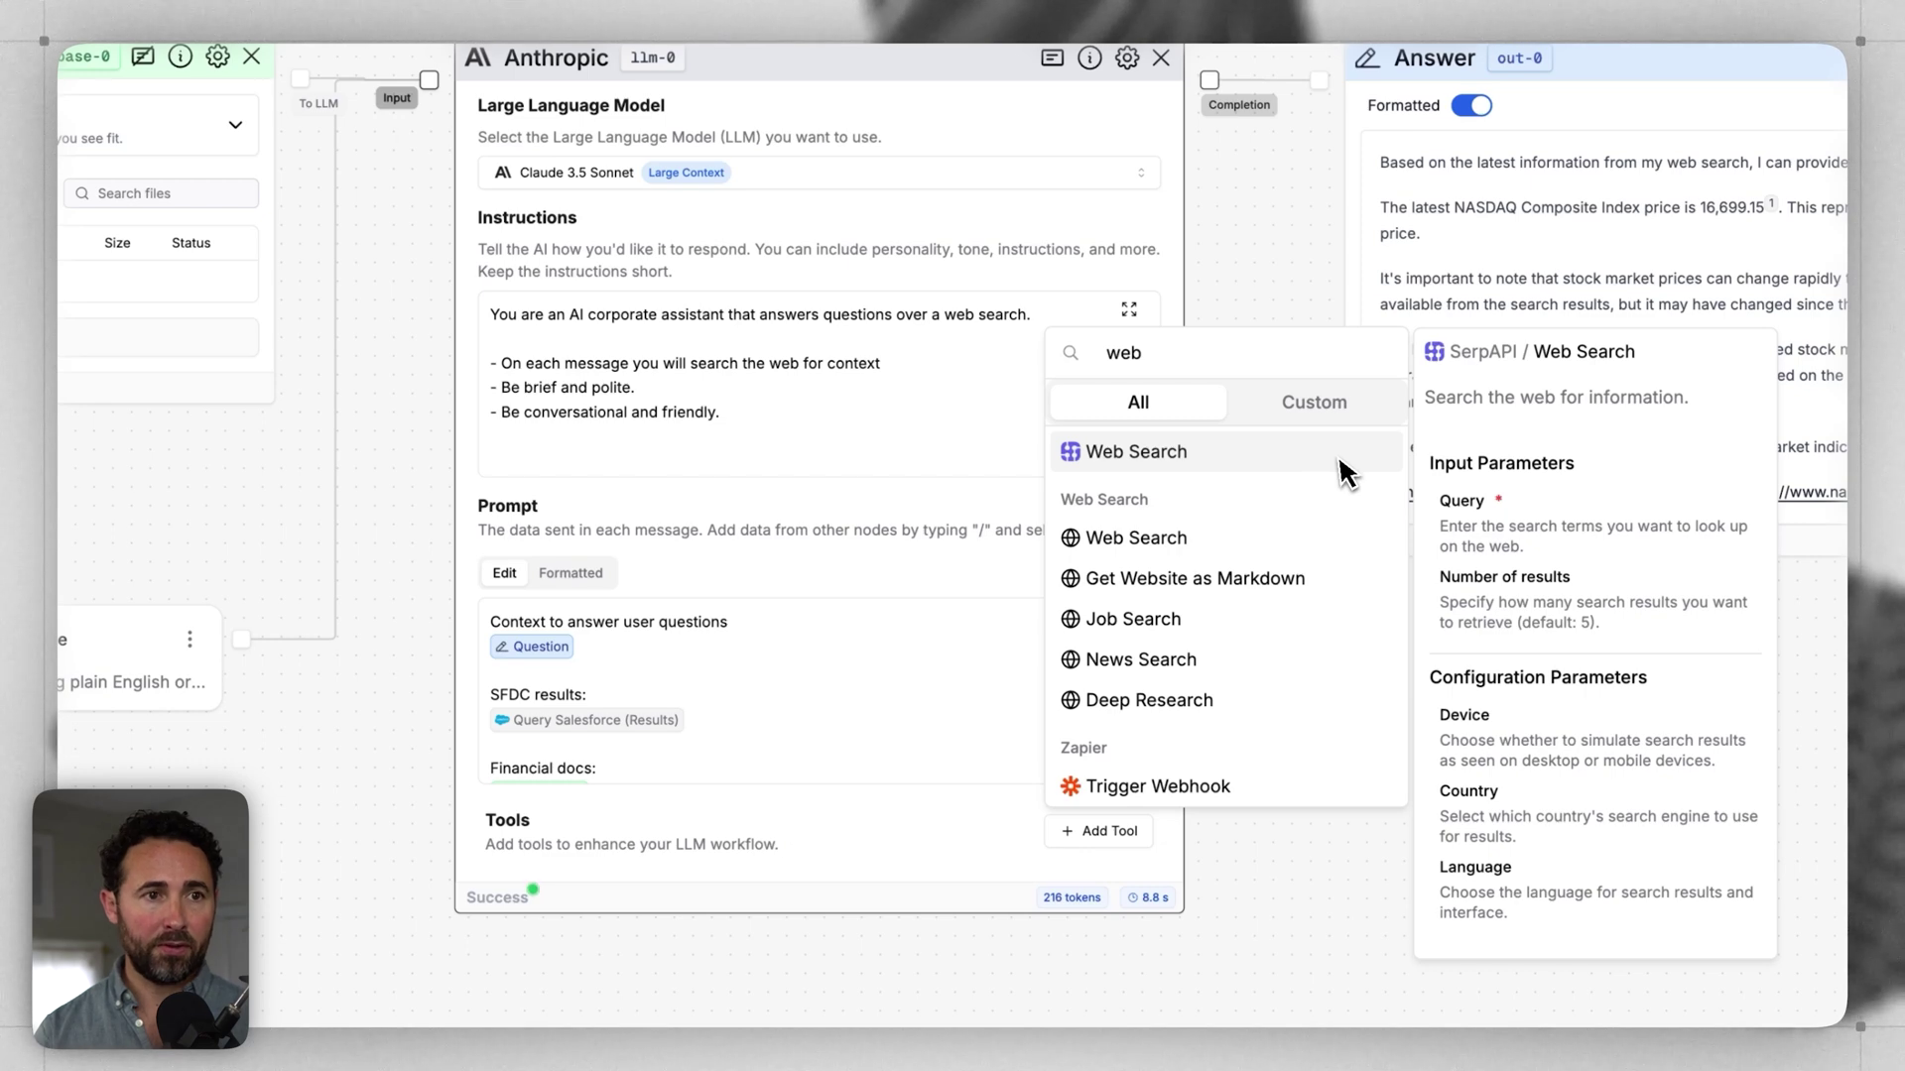
click(1180, 460)
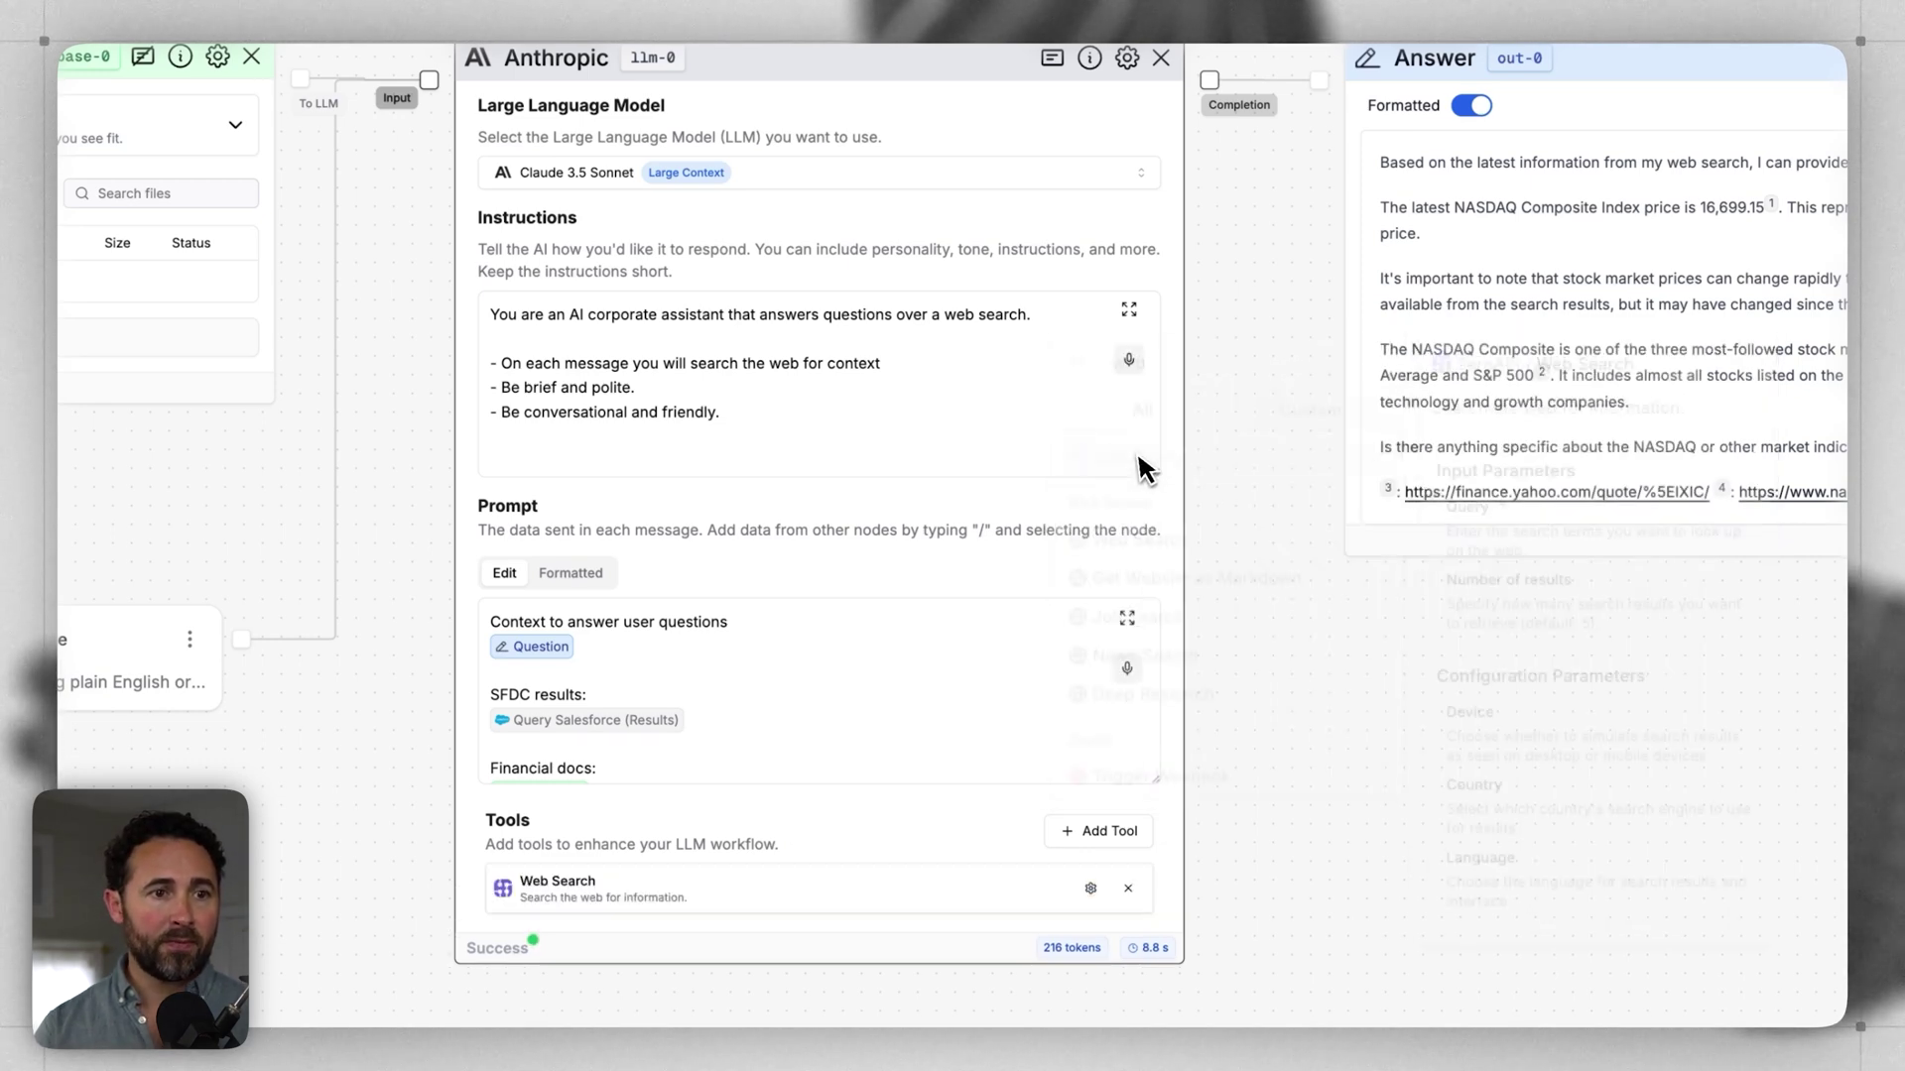
Remove the SFDC results and Financial docs prompt lines and delete the Query Salesforce node
click(1090, 889)
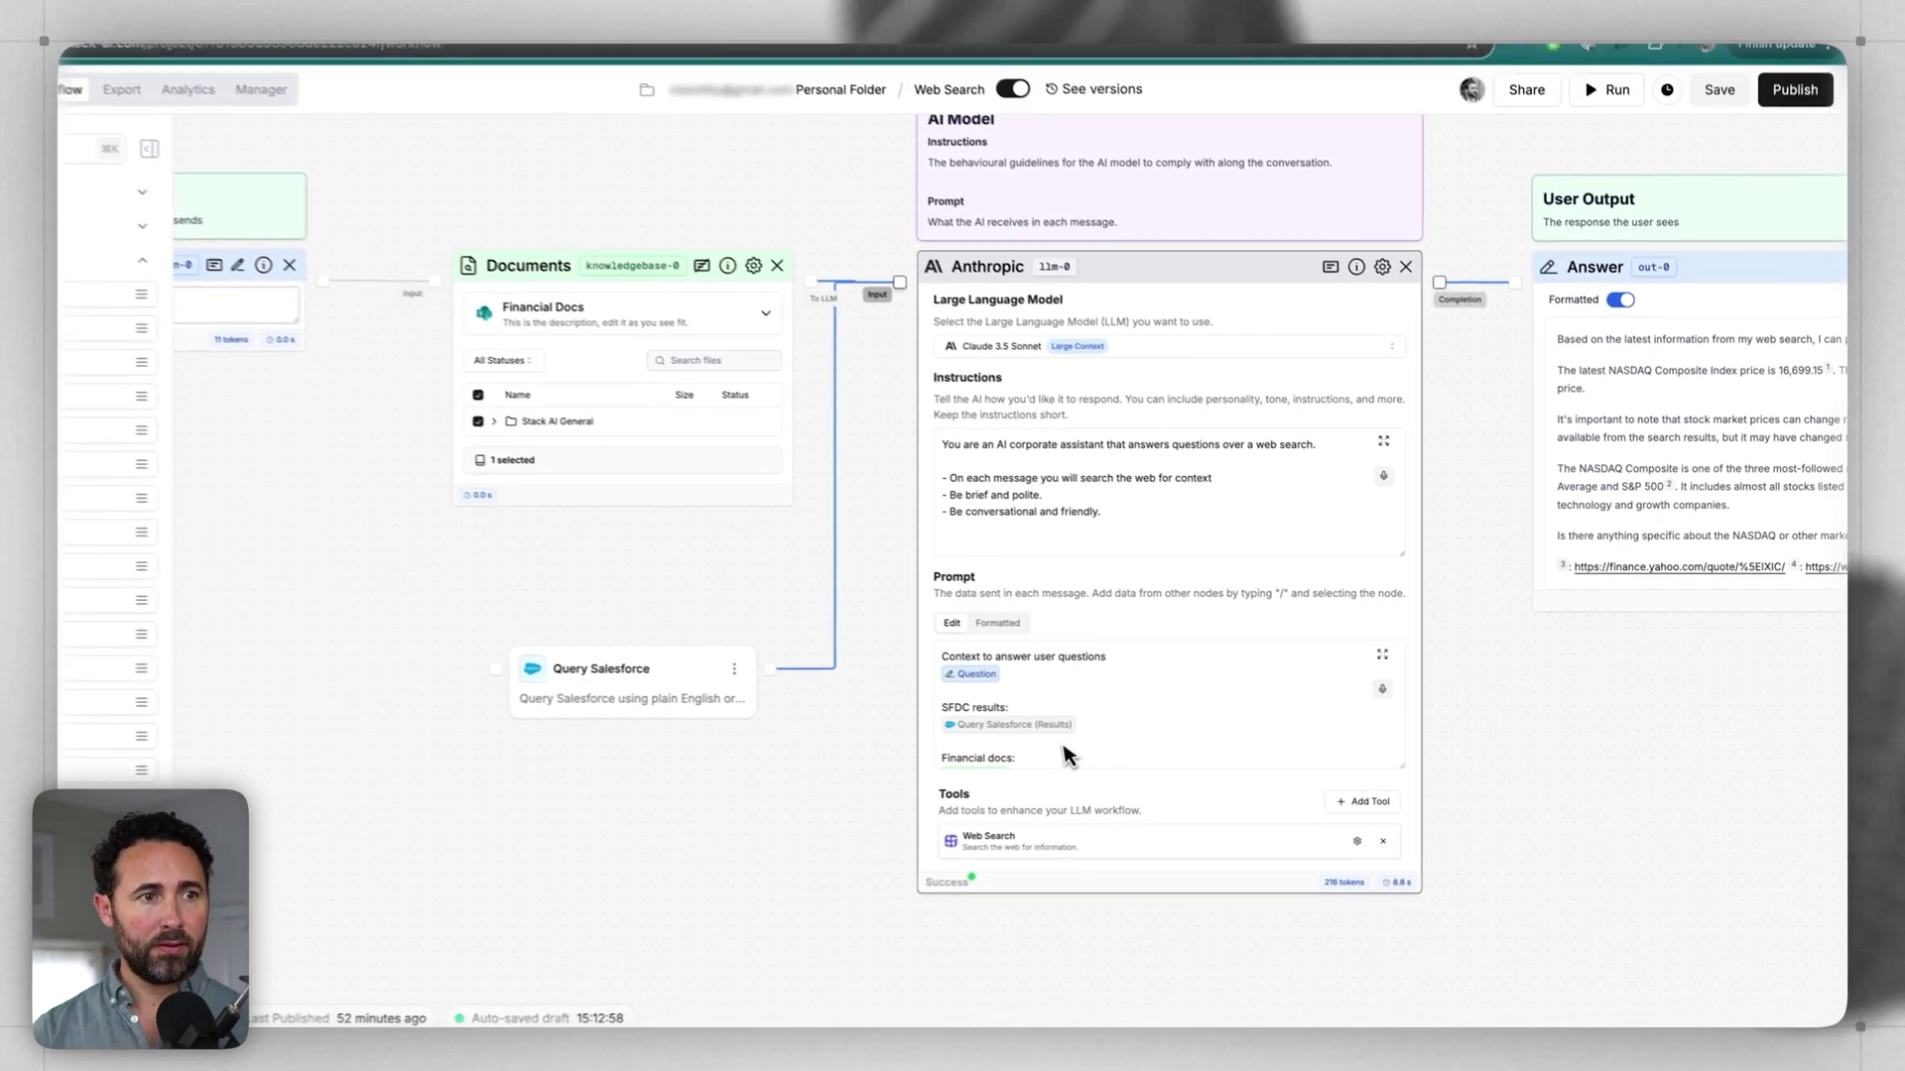
drag(1068, 732, 1109, 780)
key(BackSpace)
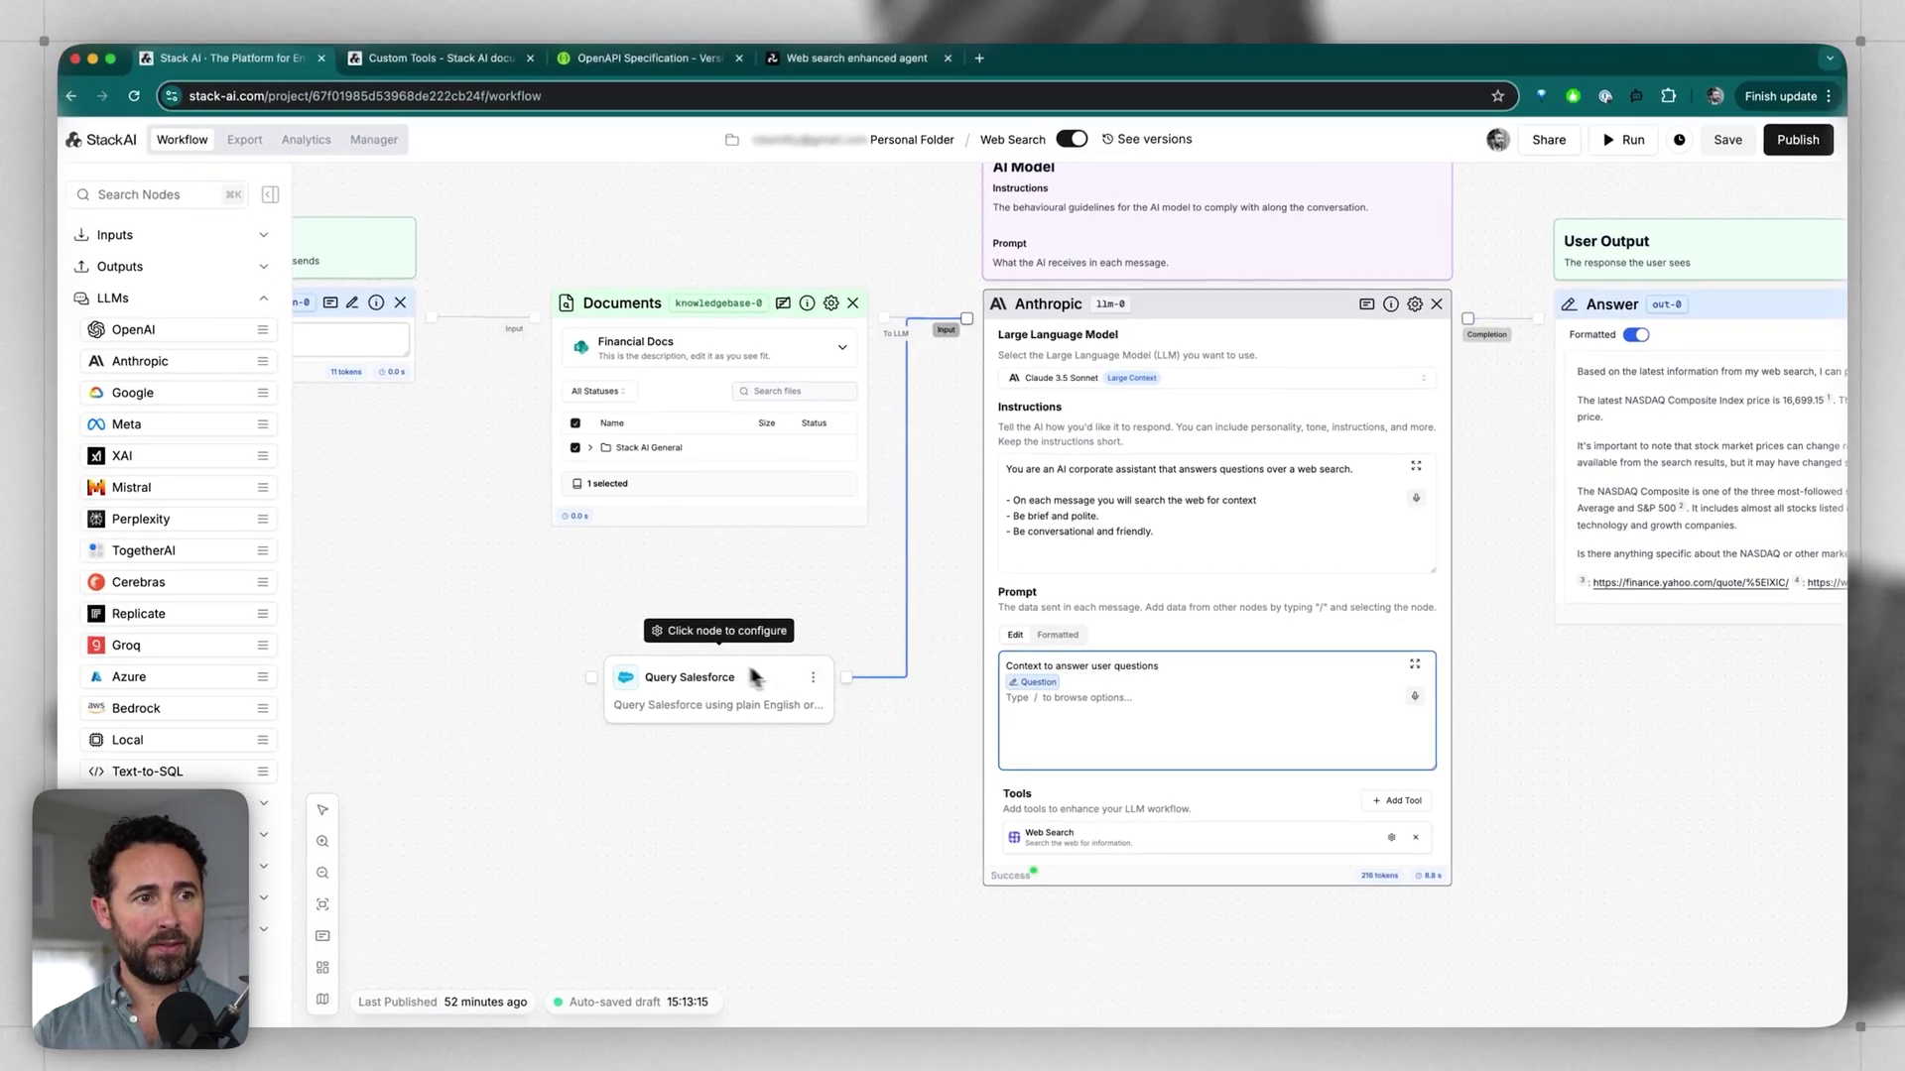
click(805, 676)
click(765, 629)
Reposition the Question node and go to the workflow's Export page interface types
drag(478, 328, 801, 327)
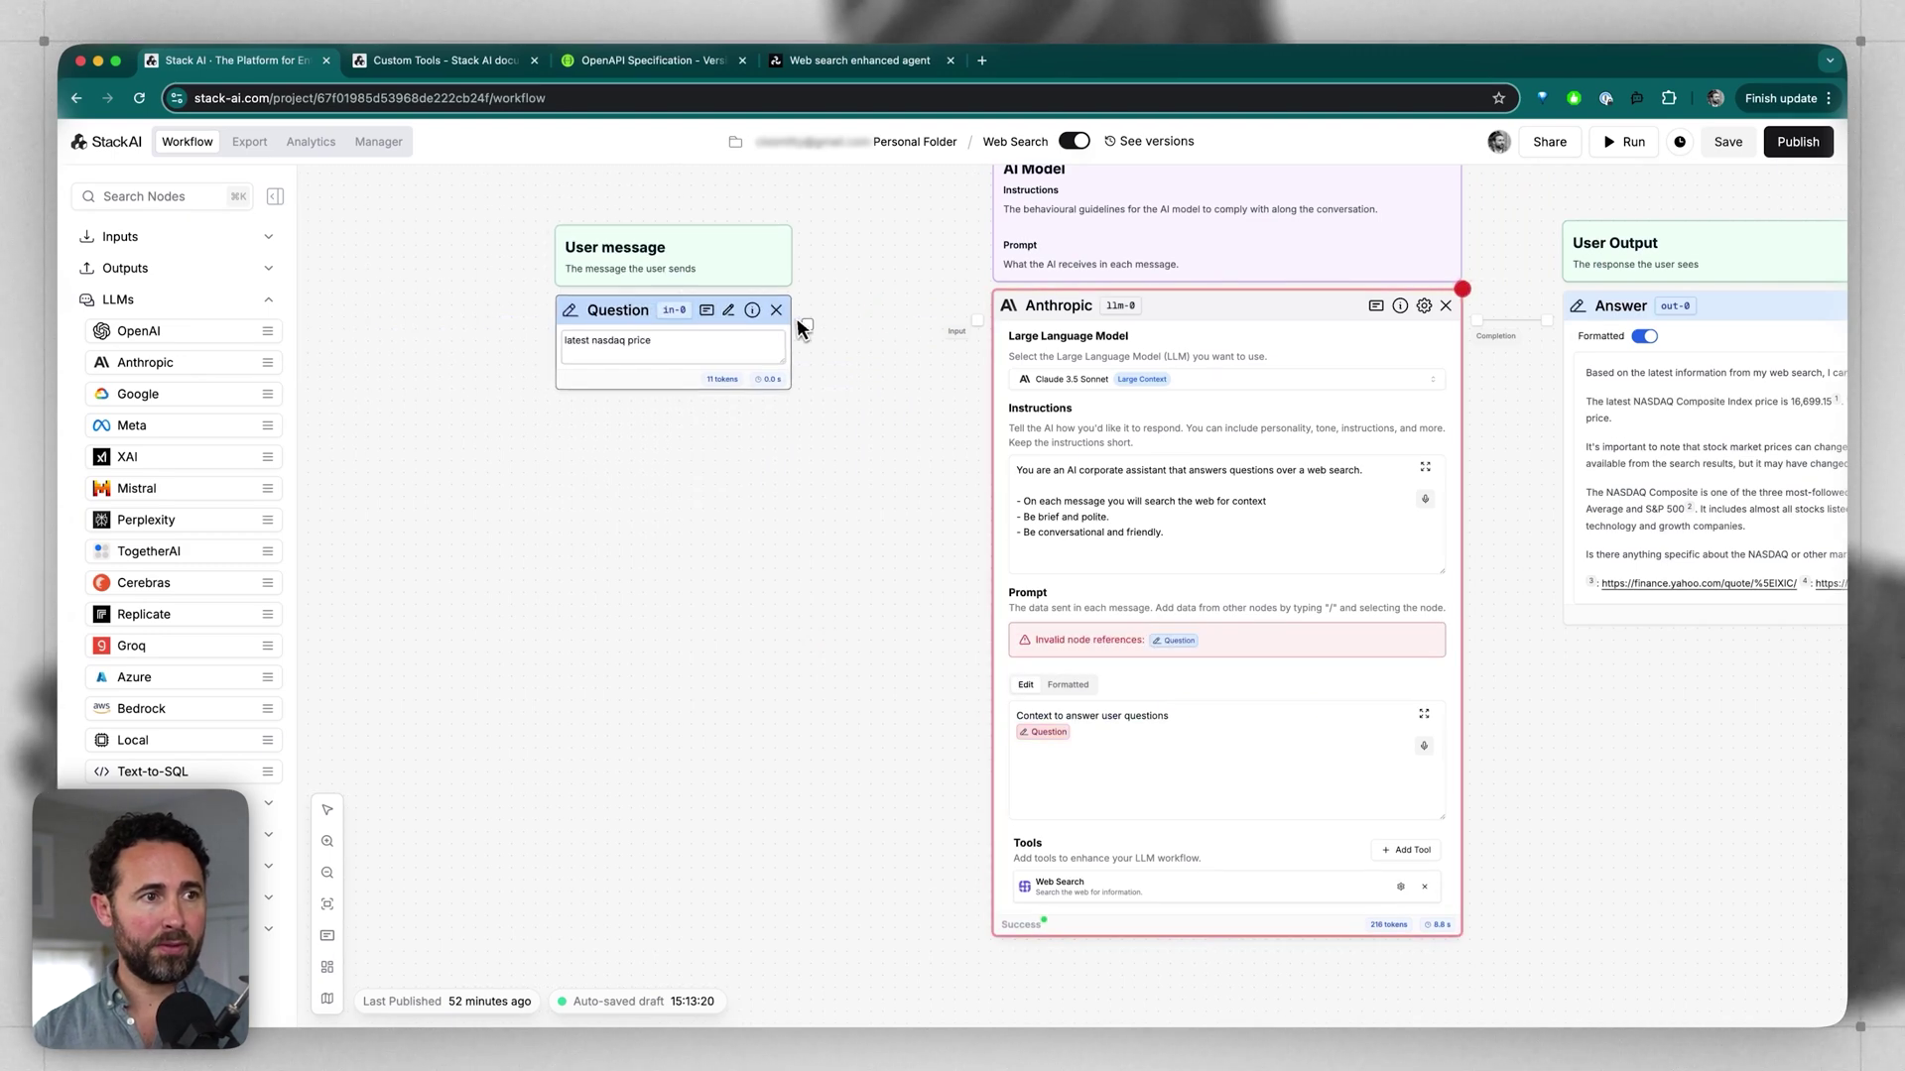
scroll(778, 562, right, 3)
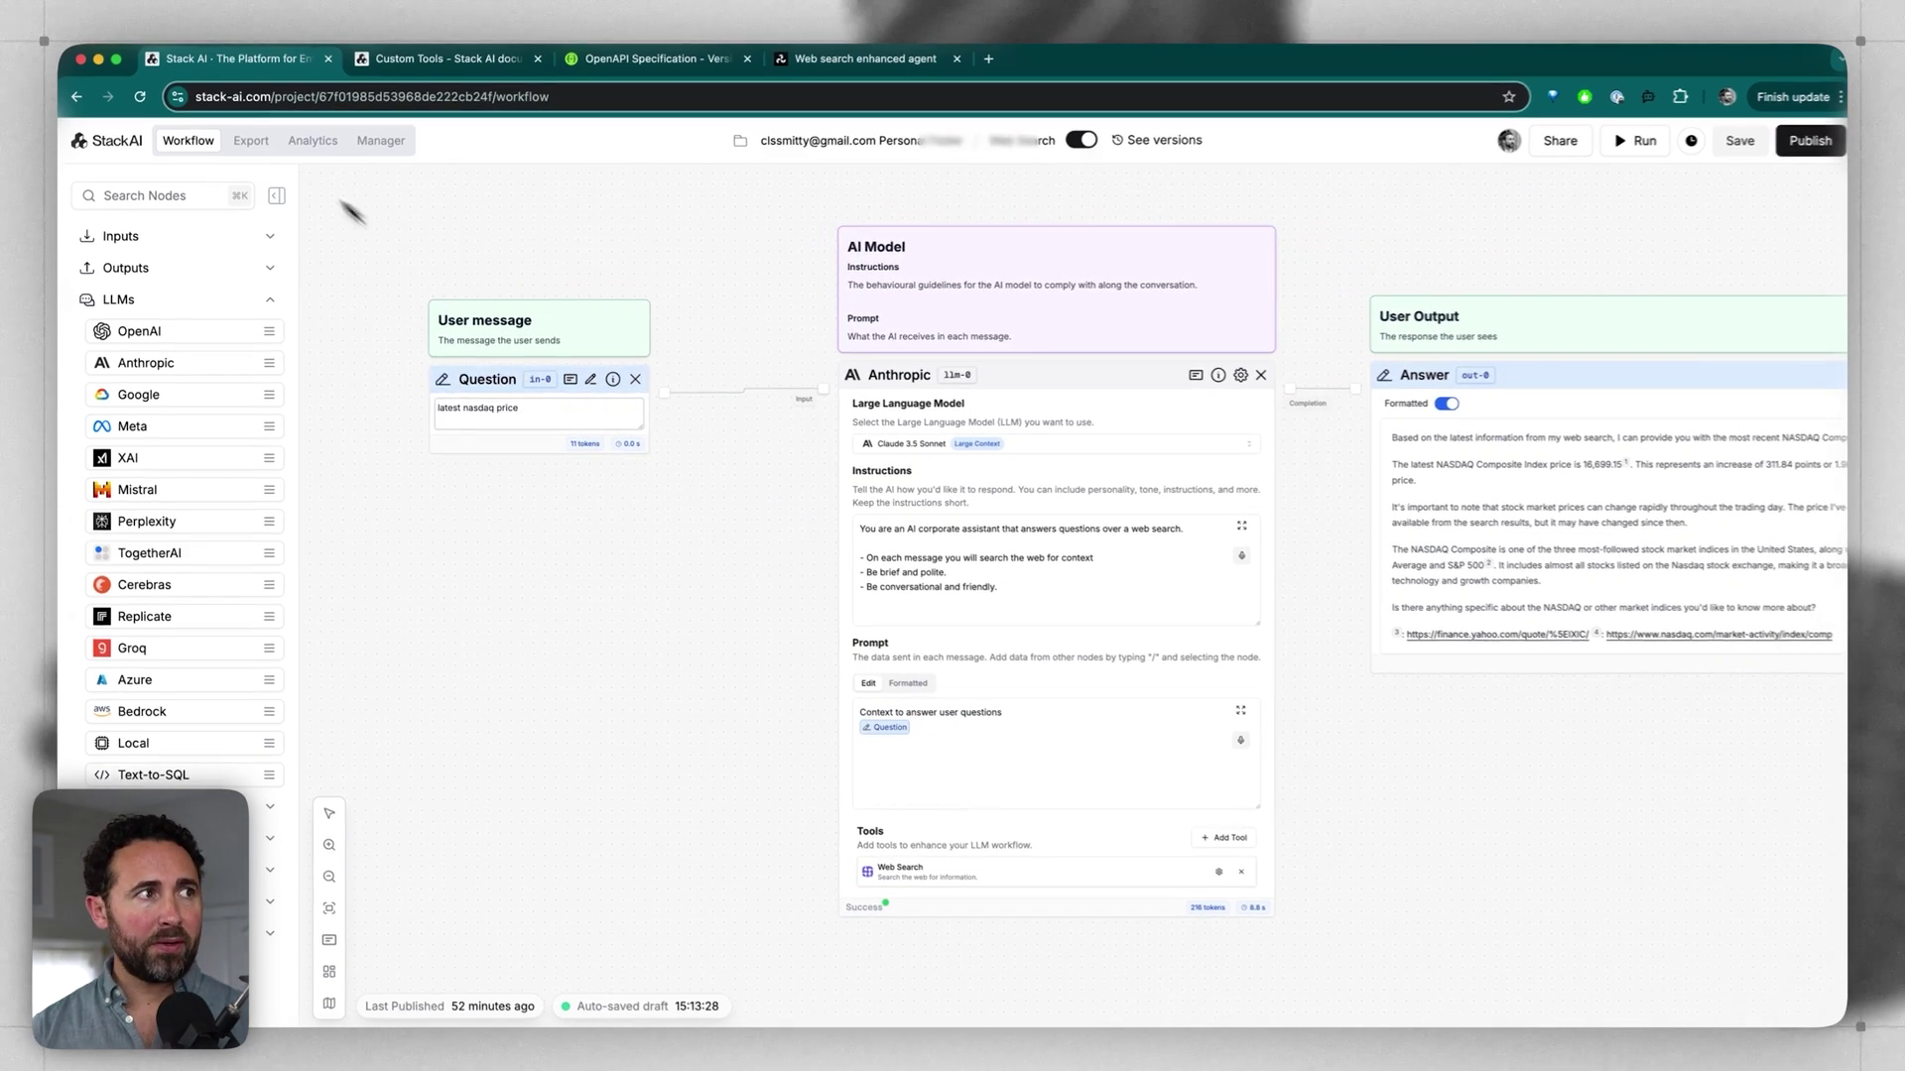
click(250, 144)
click(229, 180)
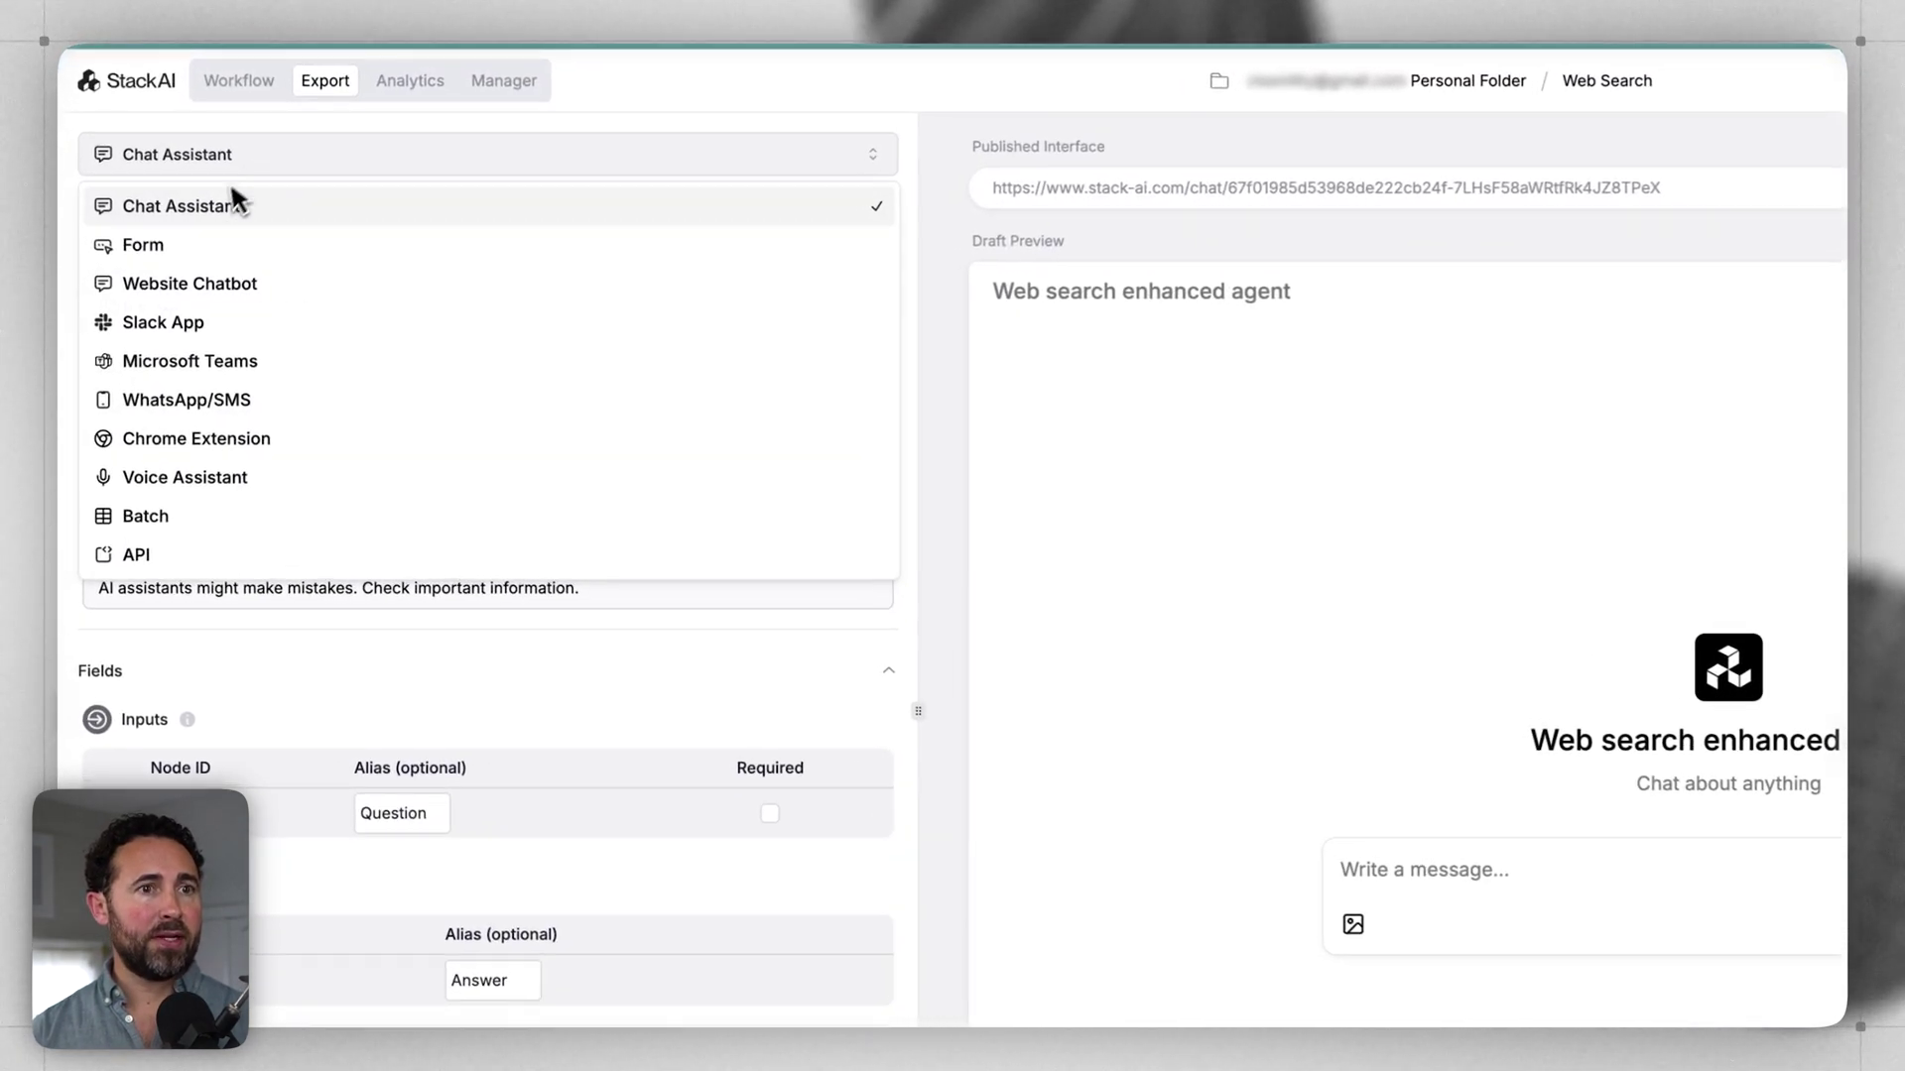
In the Chat Assistant, ask 'What's the latest news this week? top 3' and review the sources
click(205, 215)
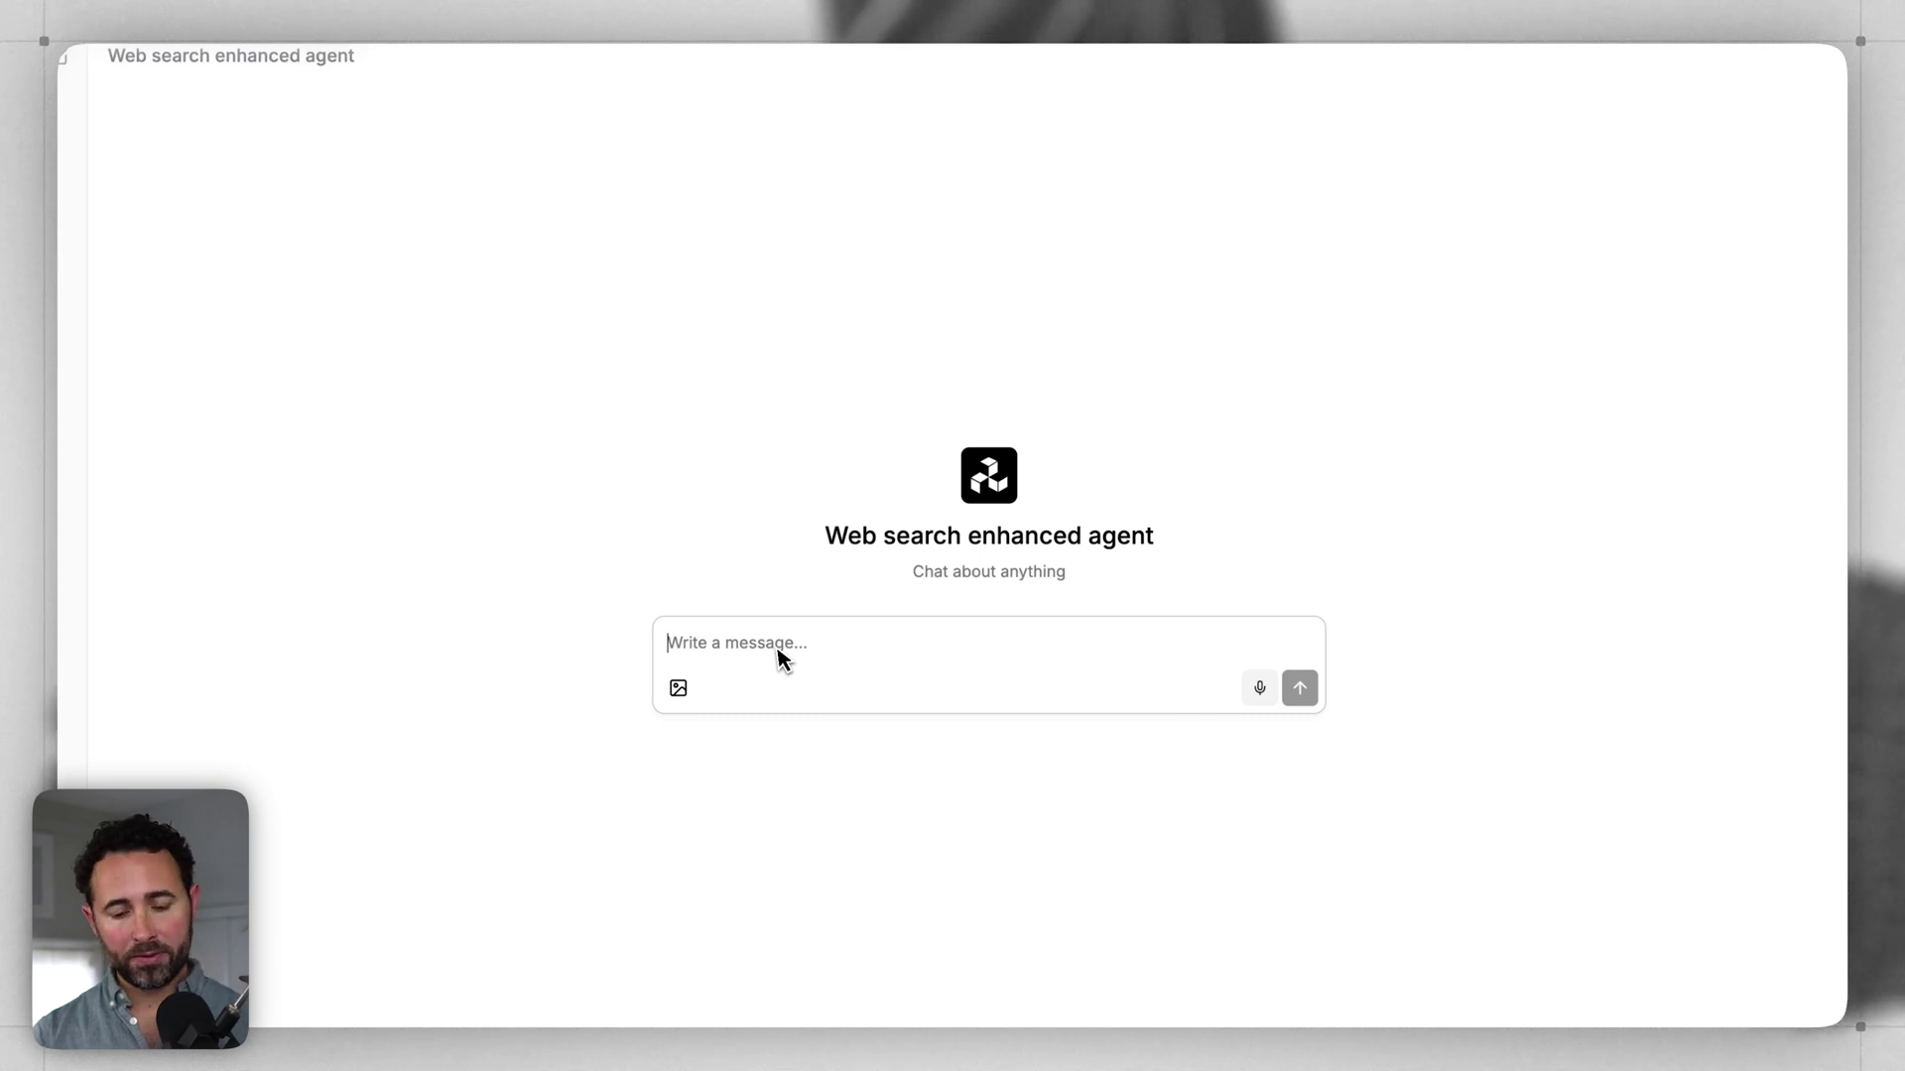
text(What's the latest news this w)
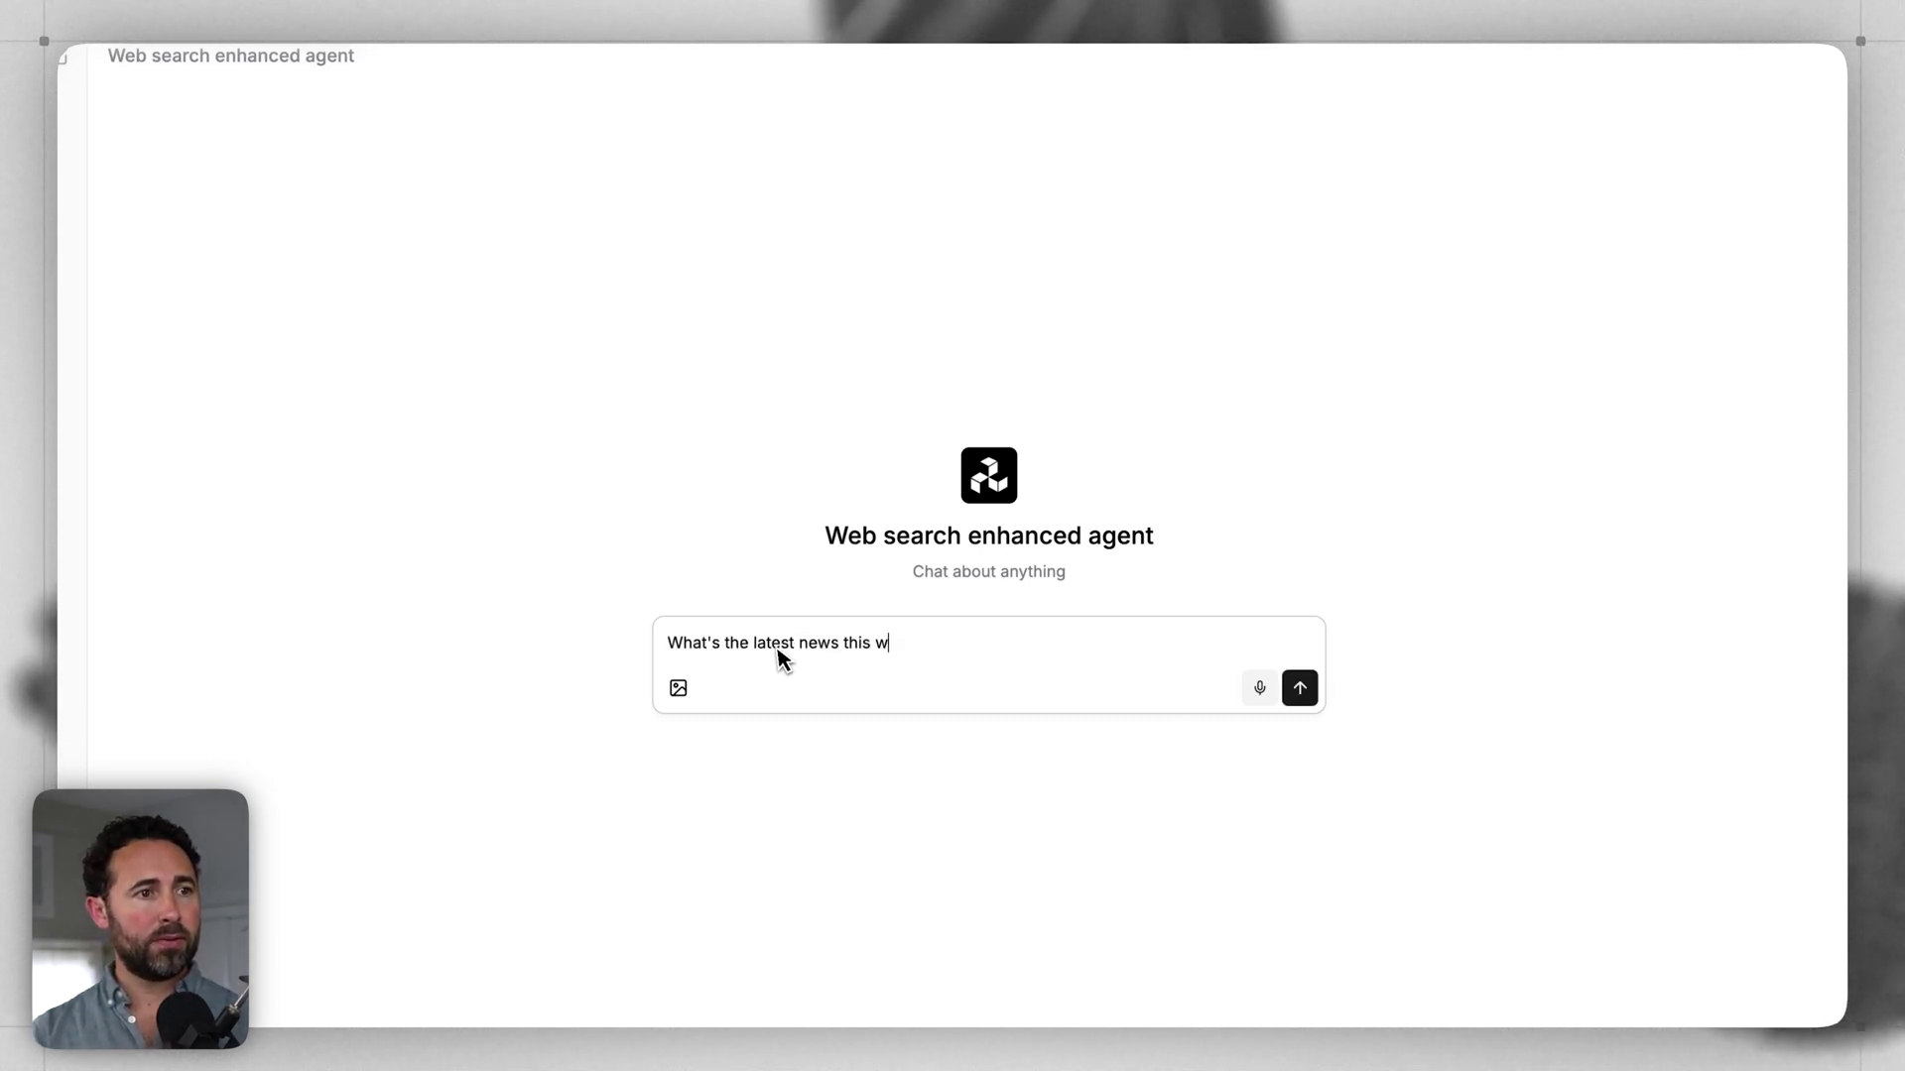
text( 3)
key(Return)
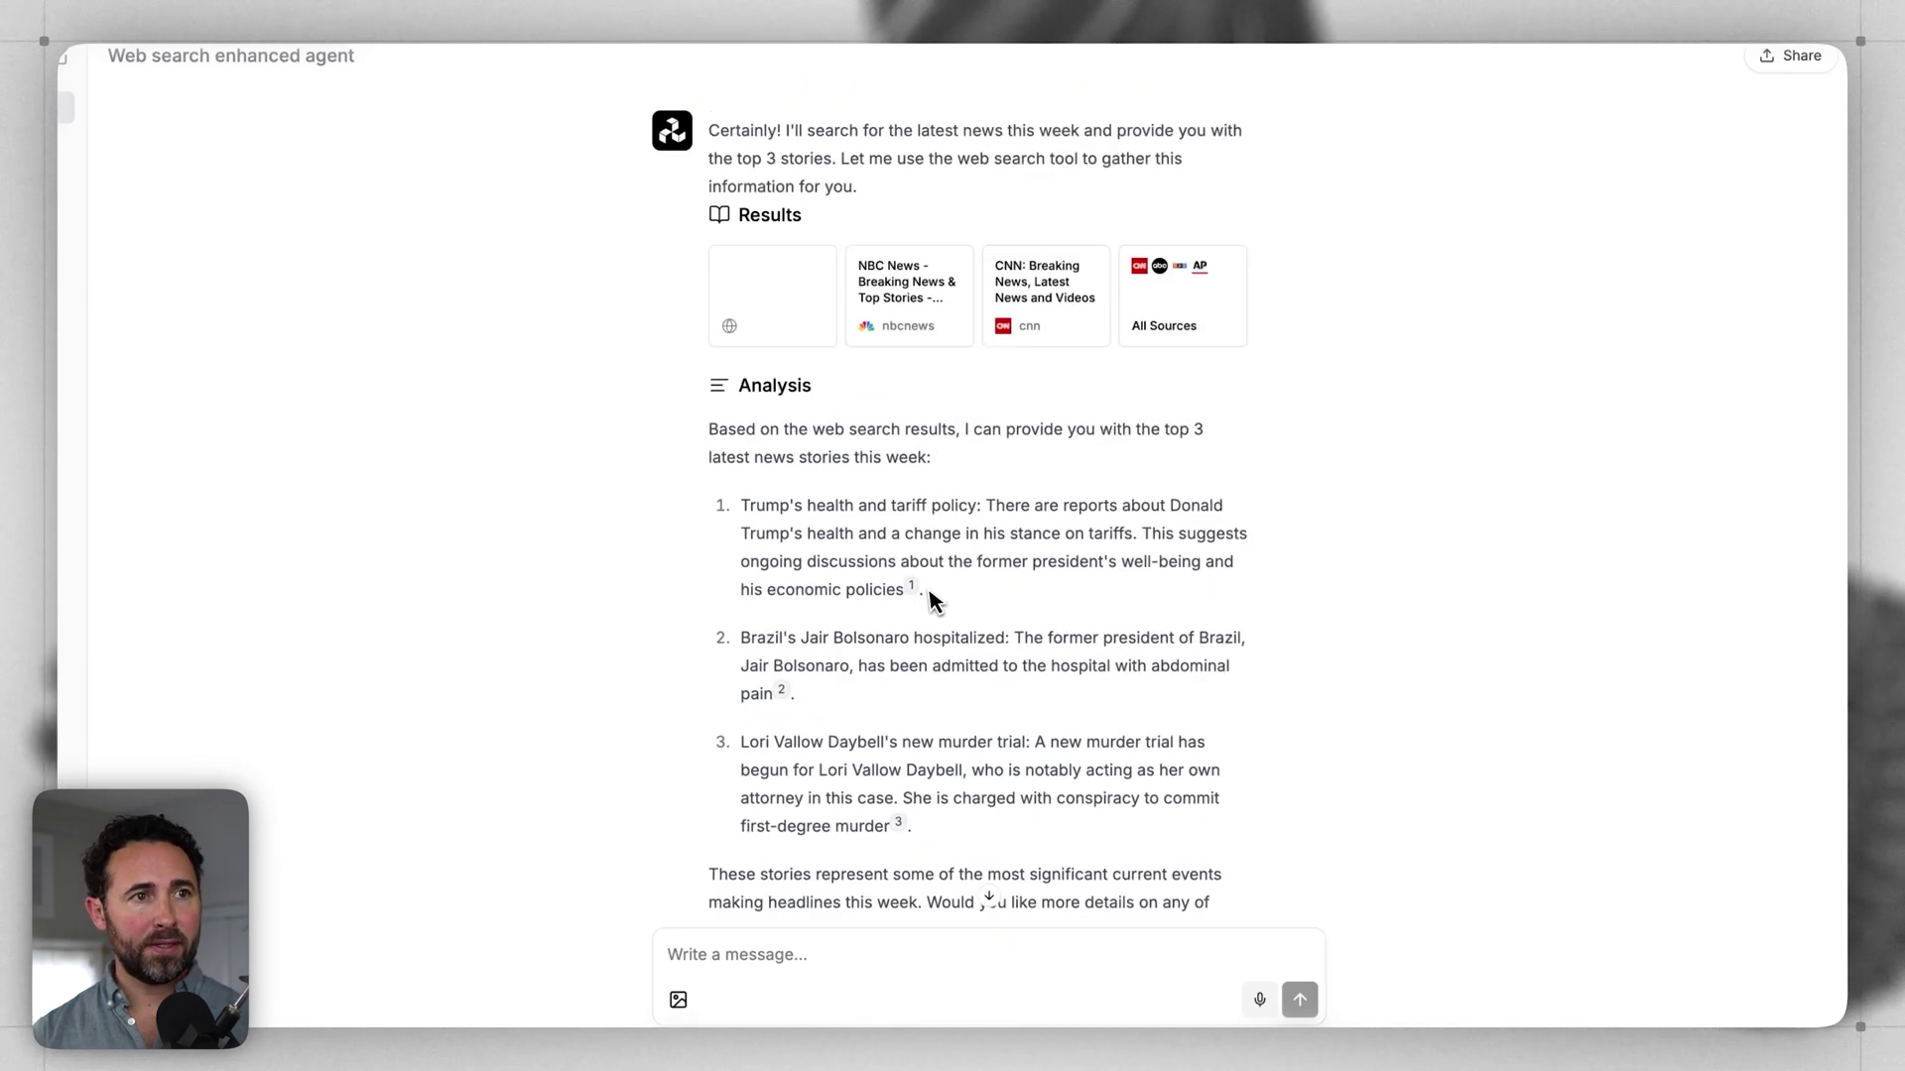
click(1174, 332)
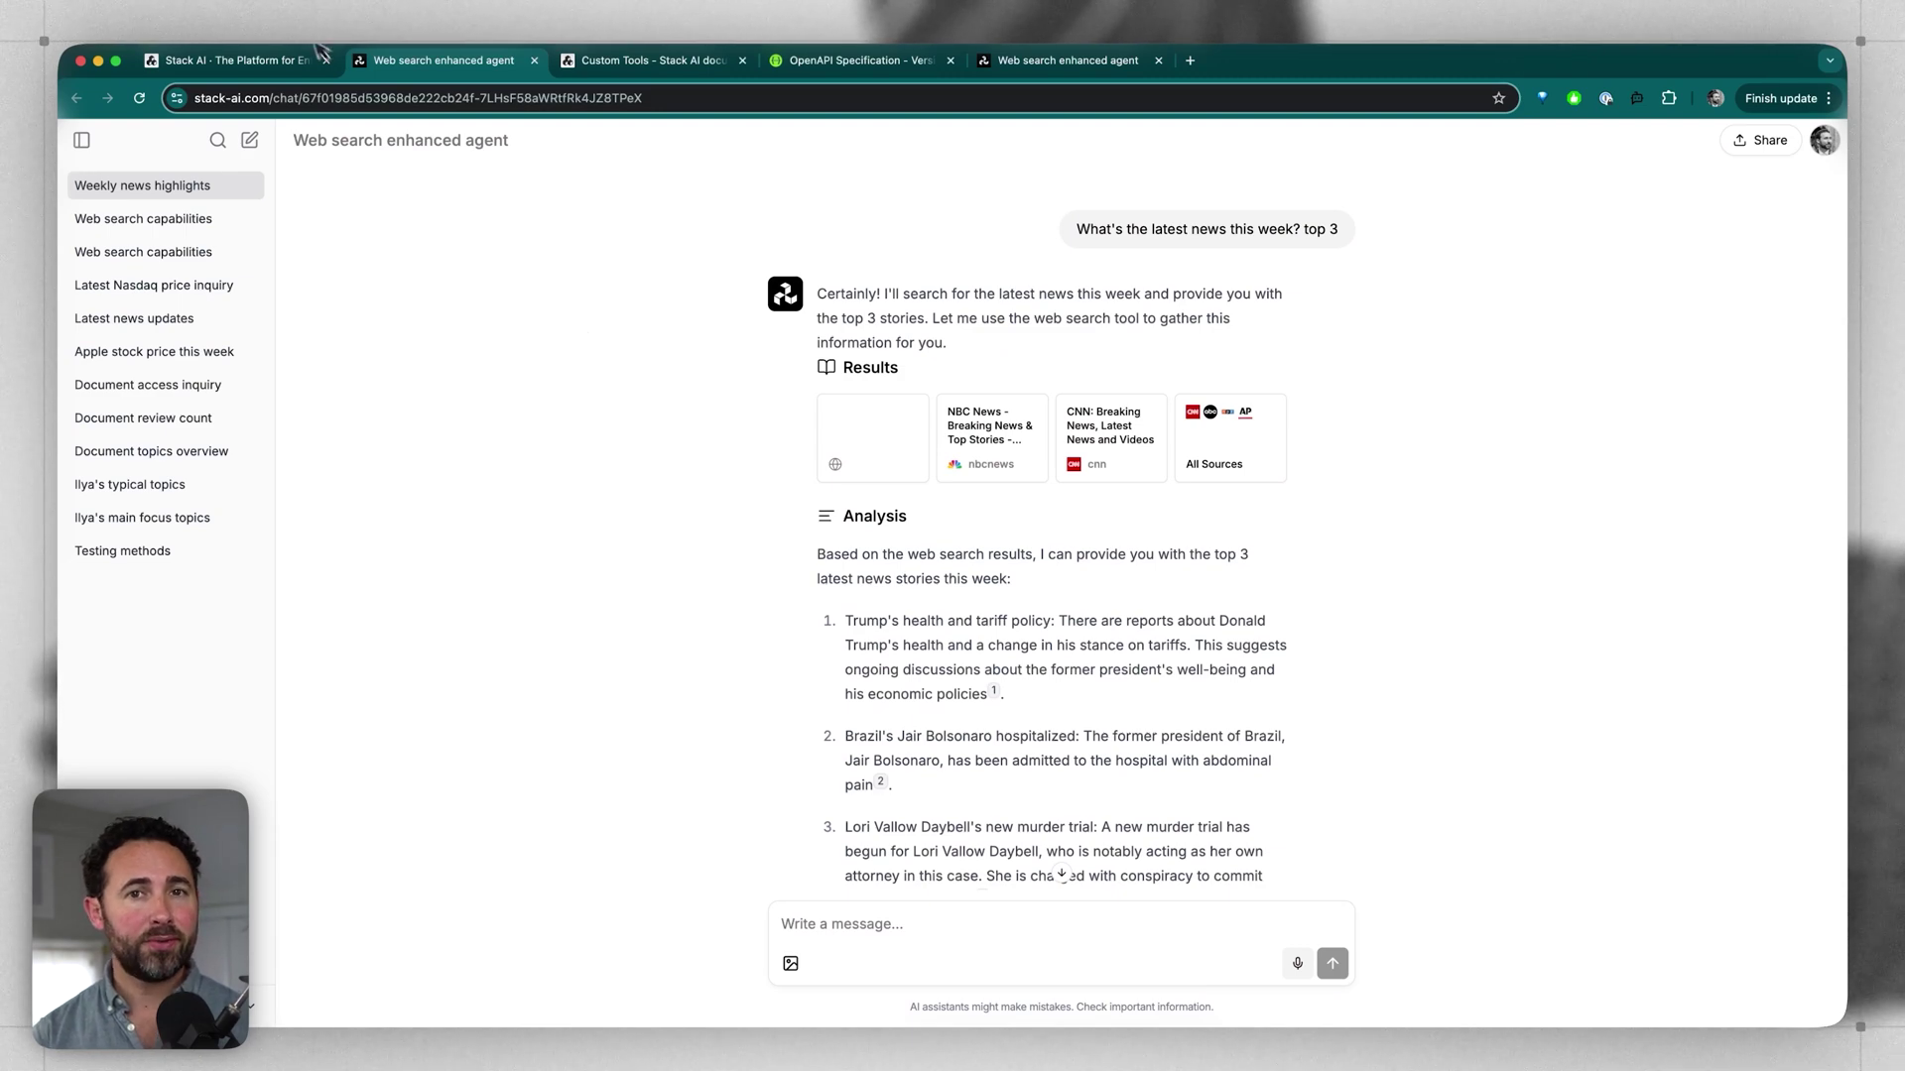
click(298, 57)
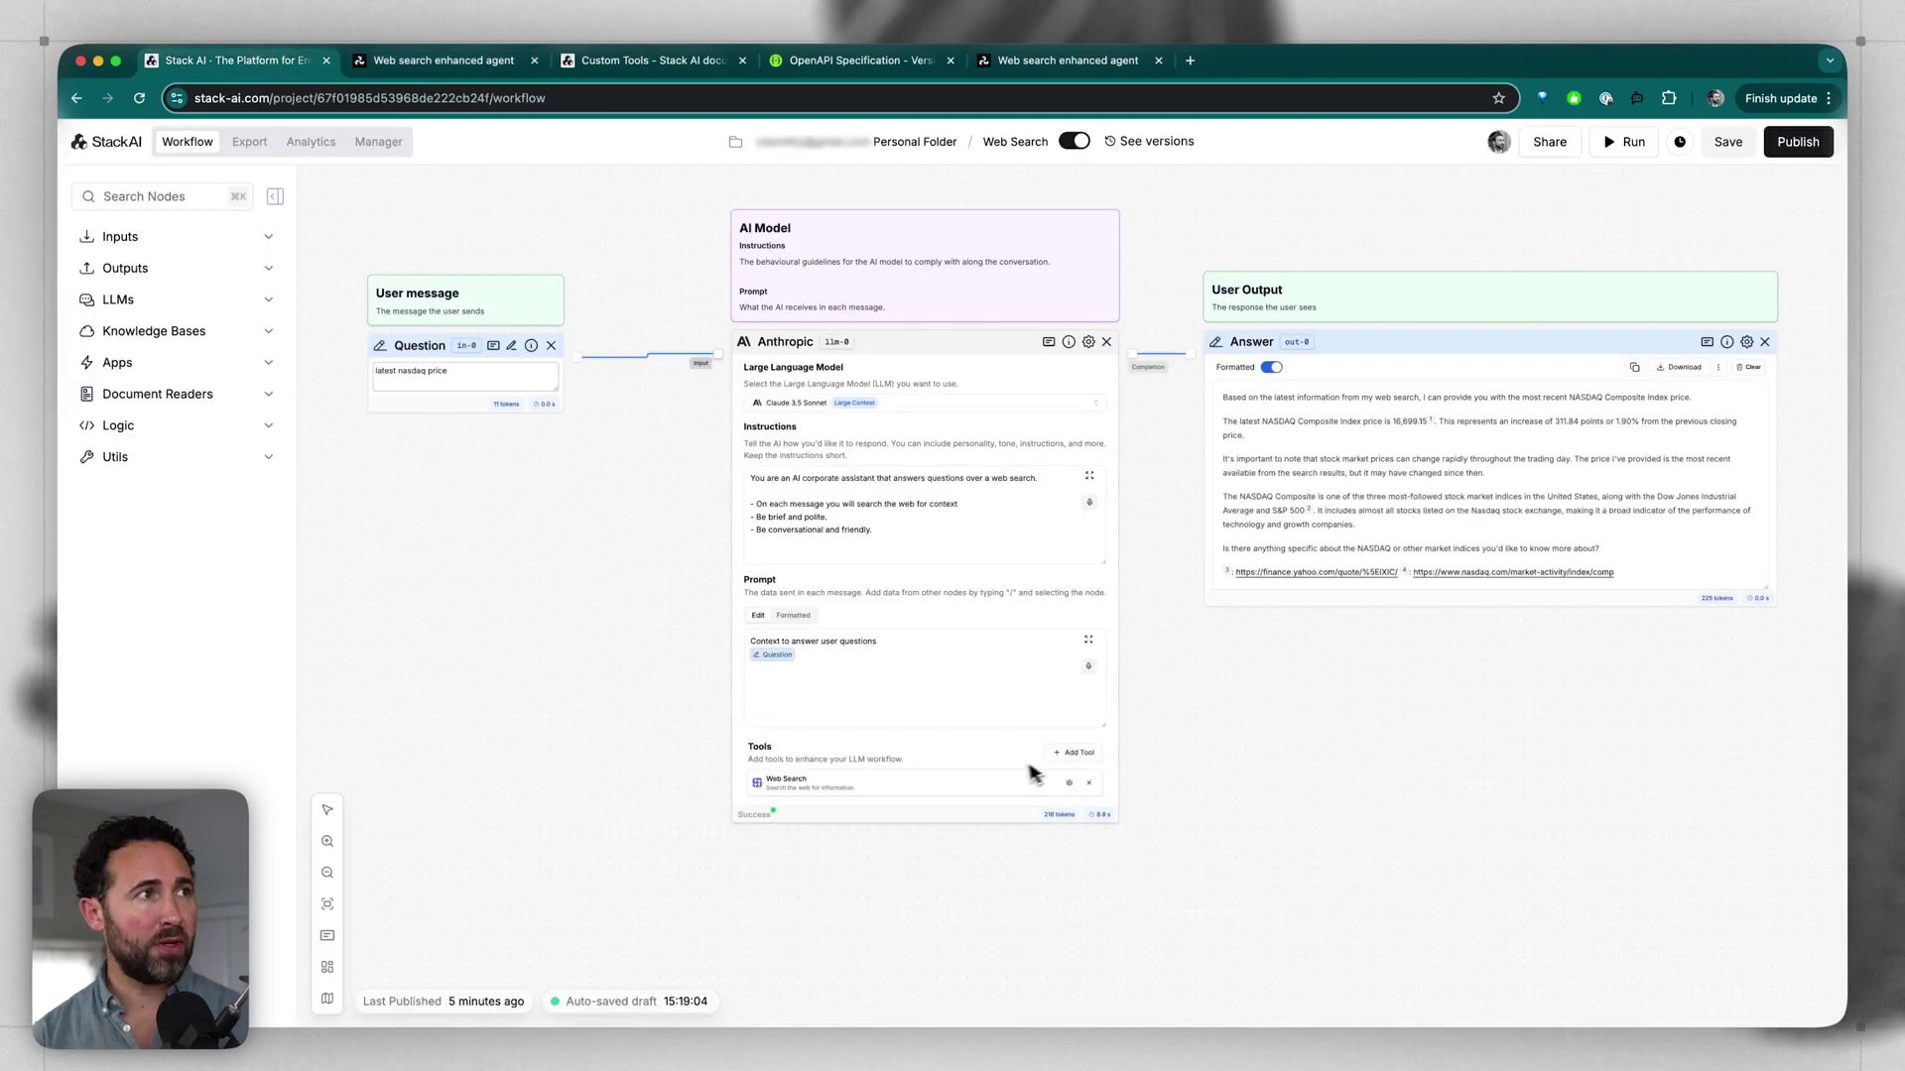
Add the Finance Analytics tool via a 'fina' search, then publish the workflow
scroll(1031, 773, up, 5)
click(1190, 627)
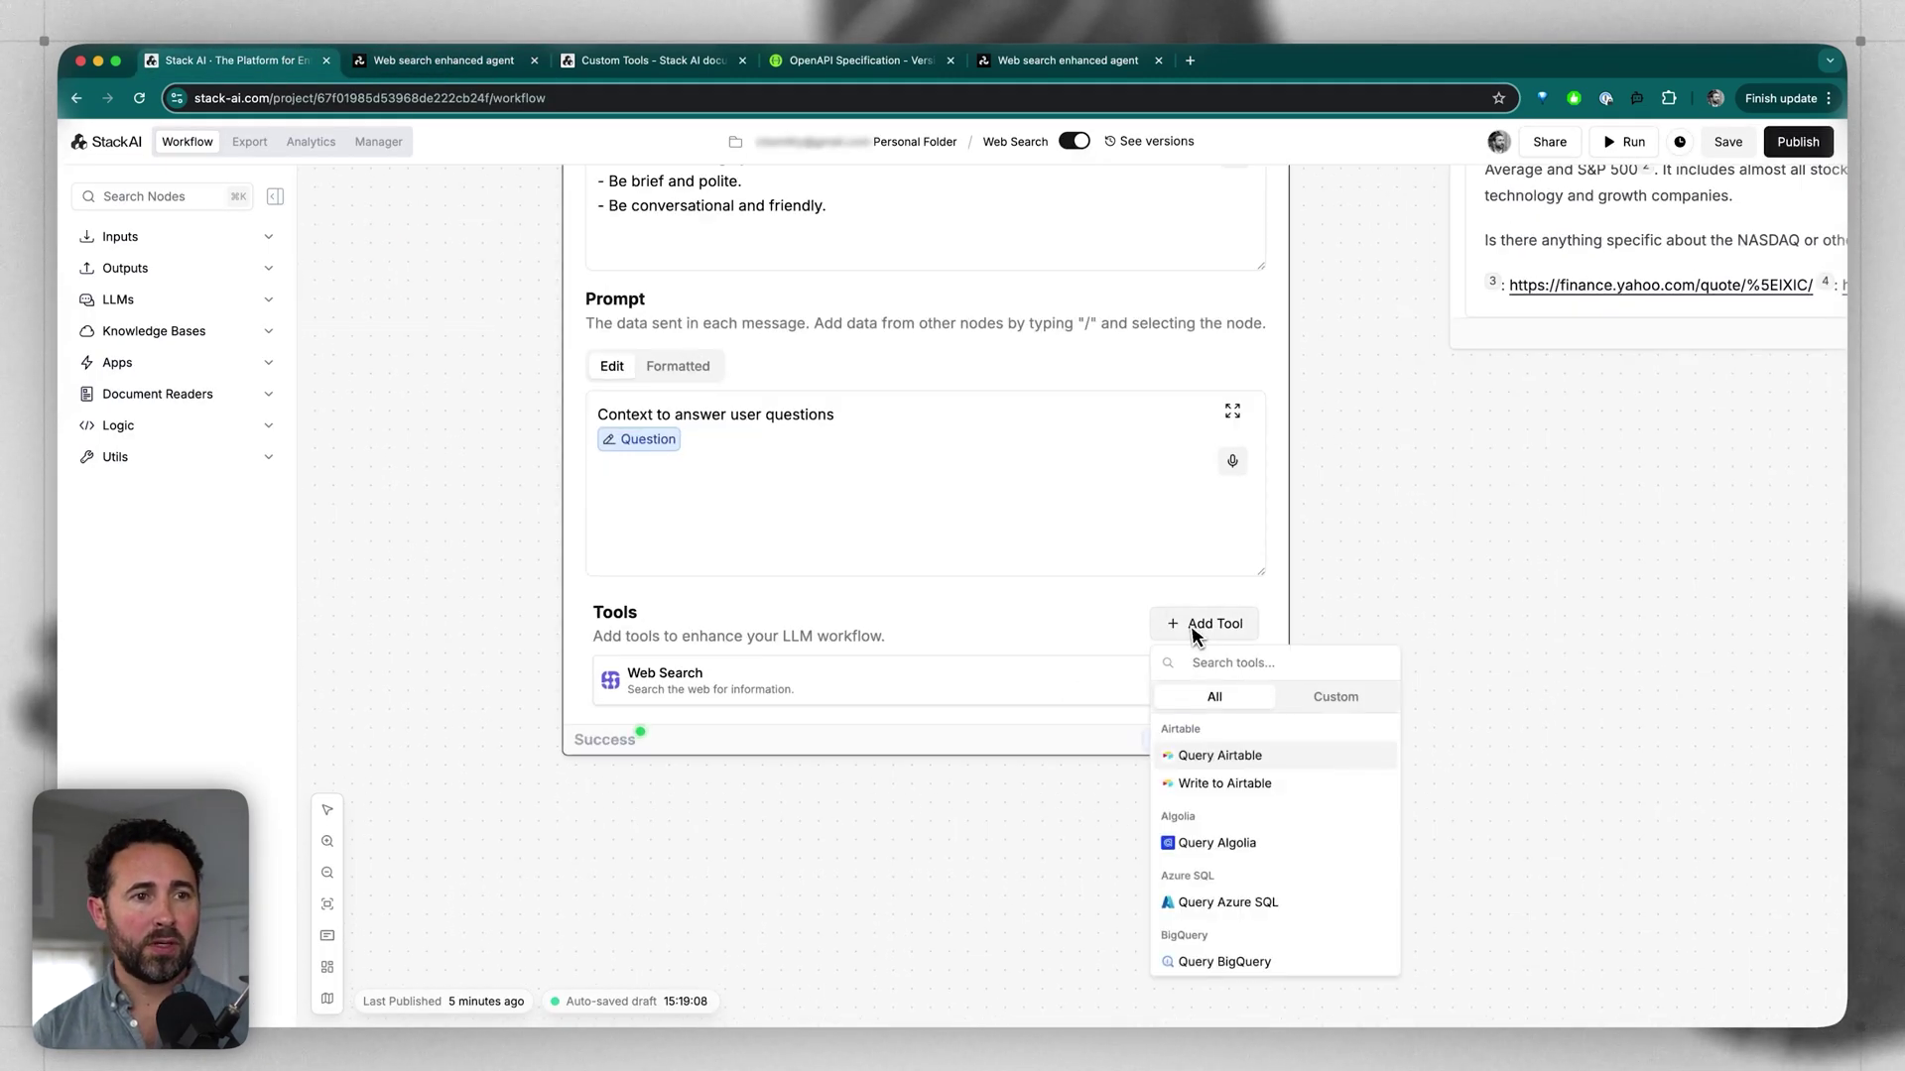
text(fina)
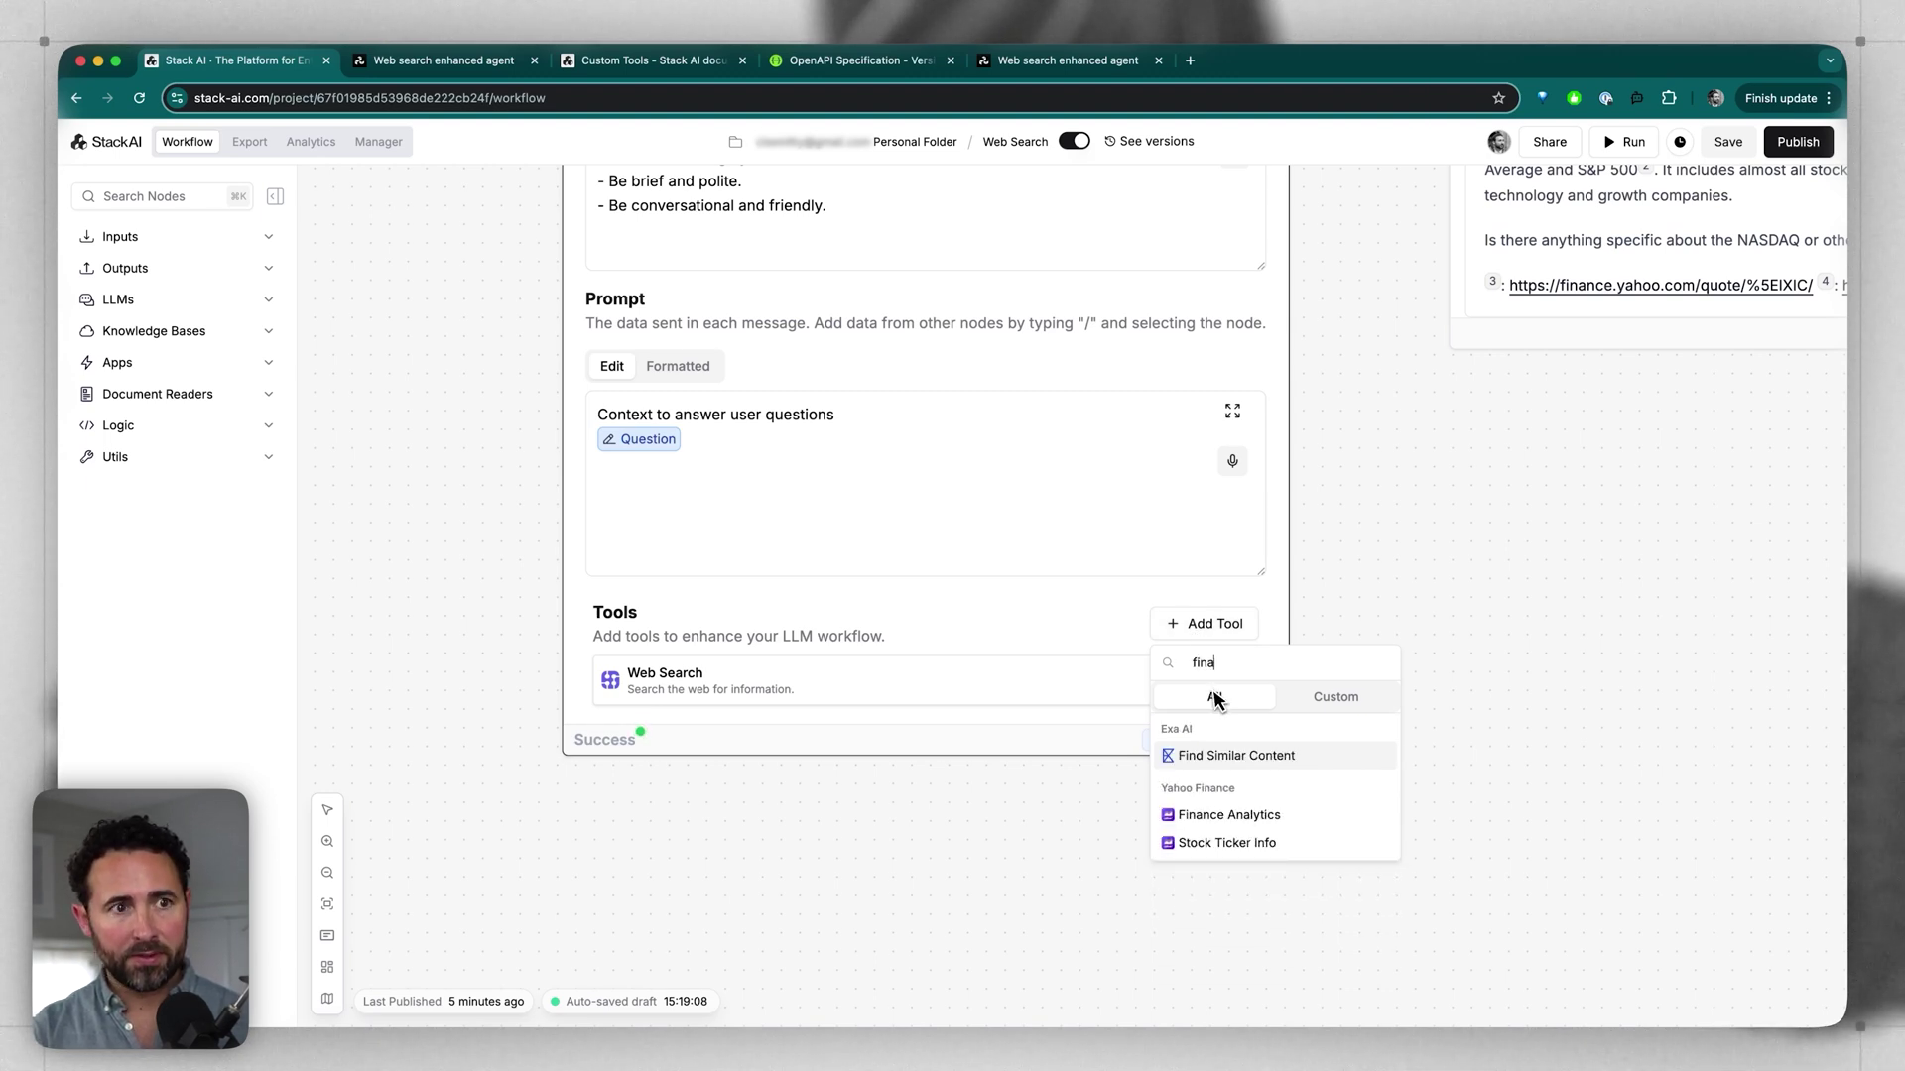
click(1223, 816)
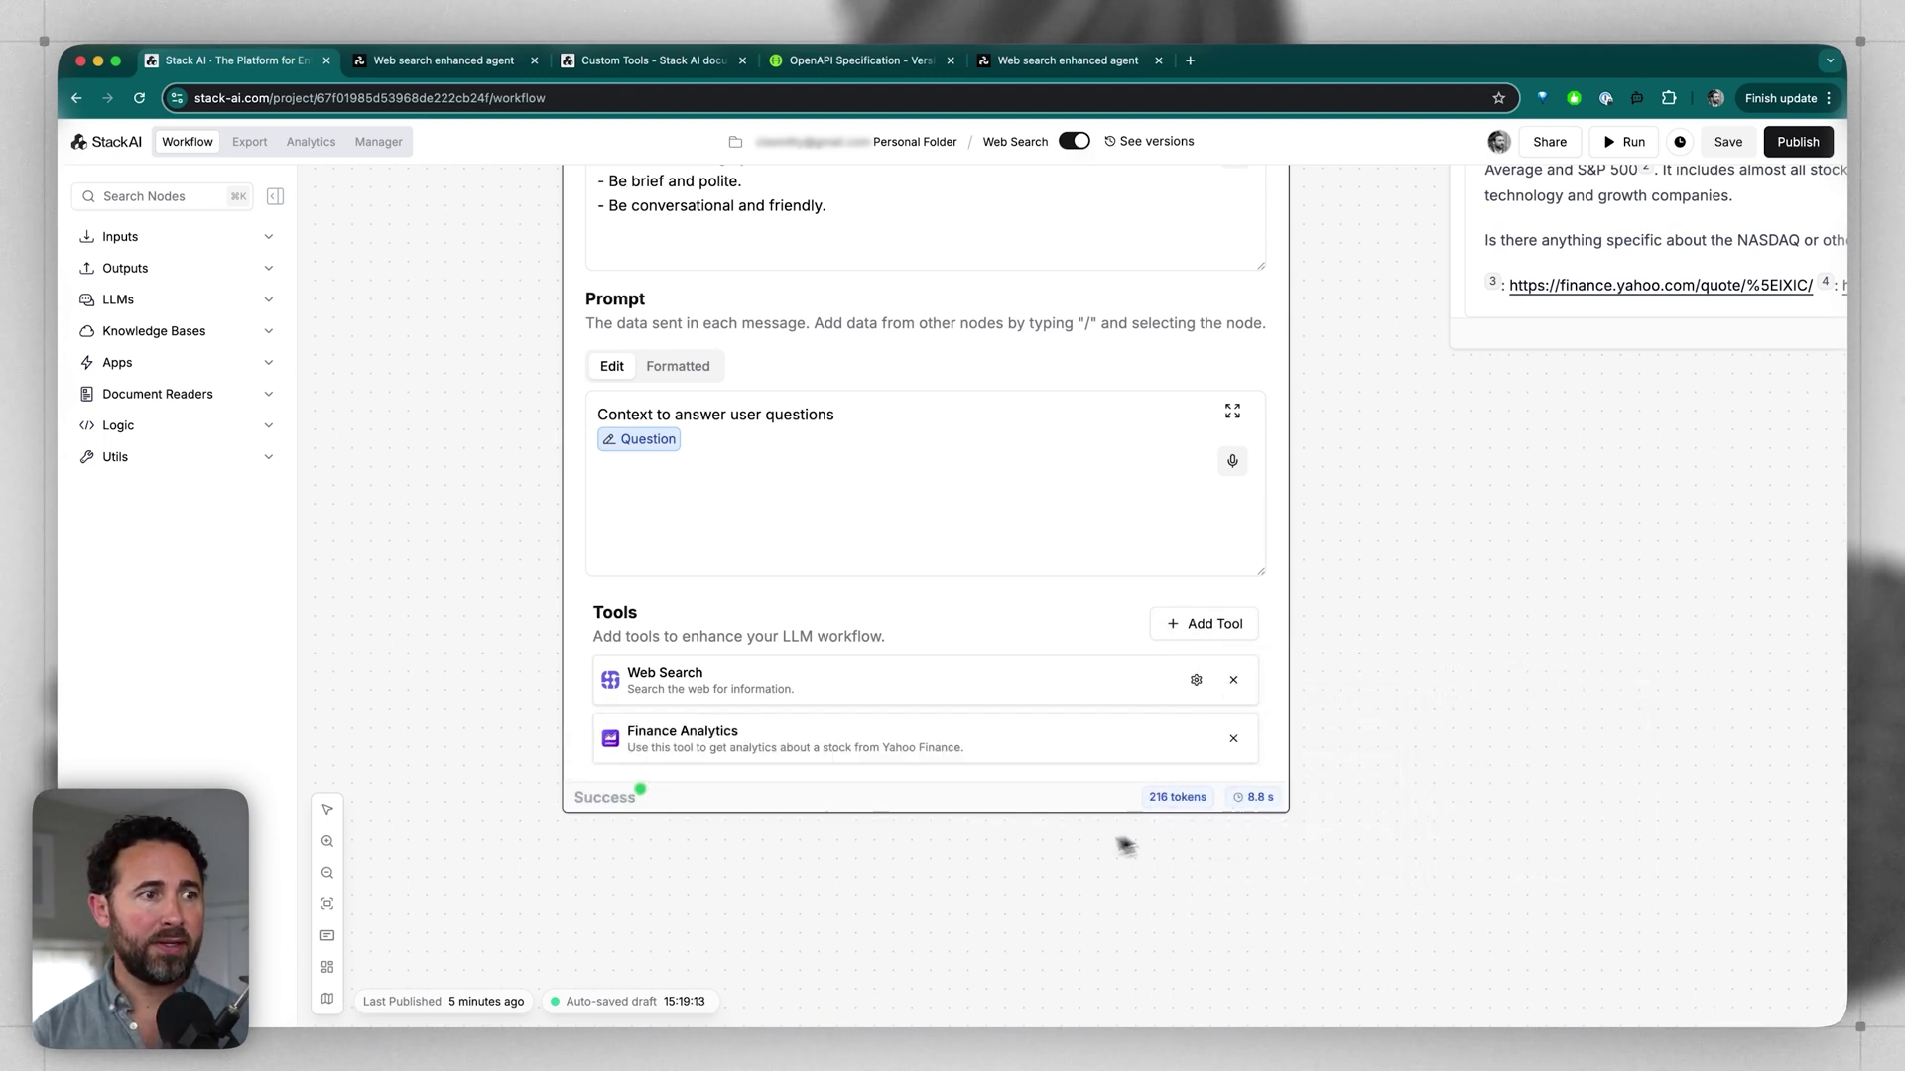
click(1798, 141)
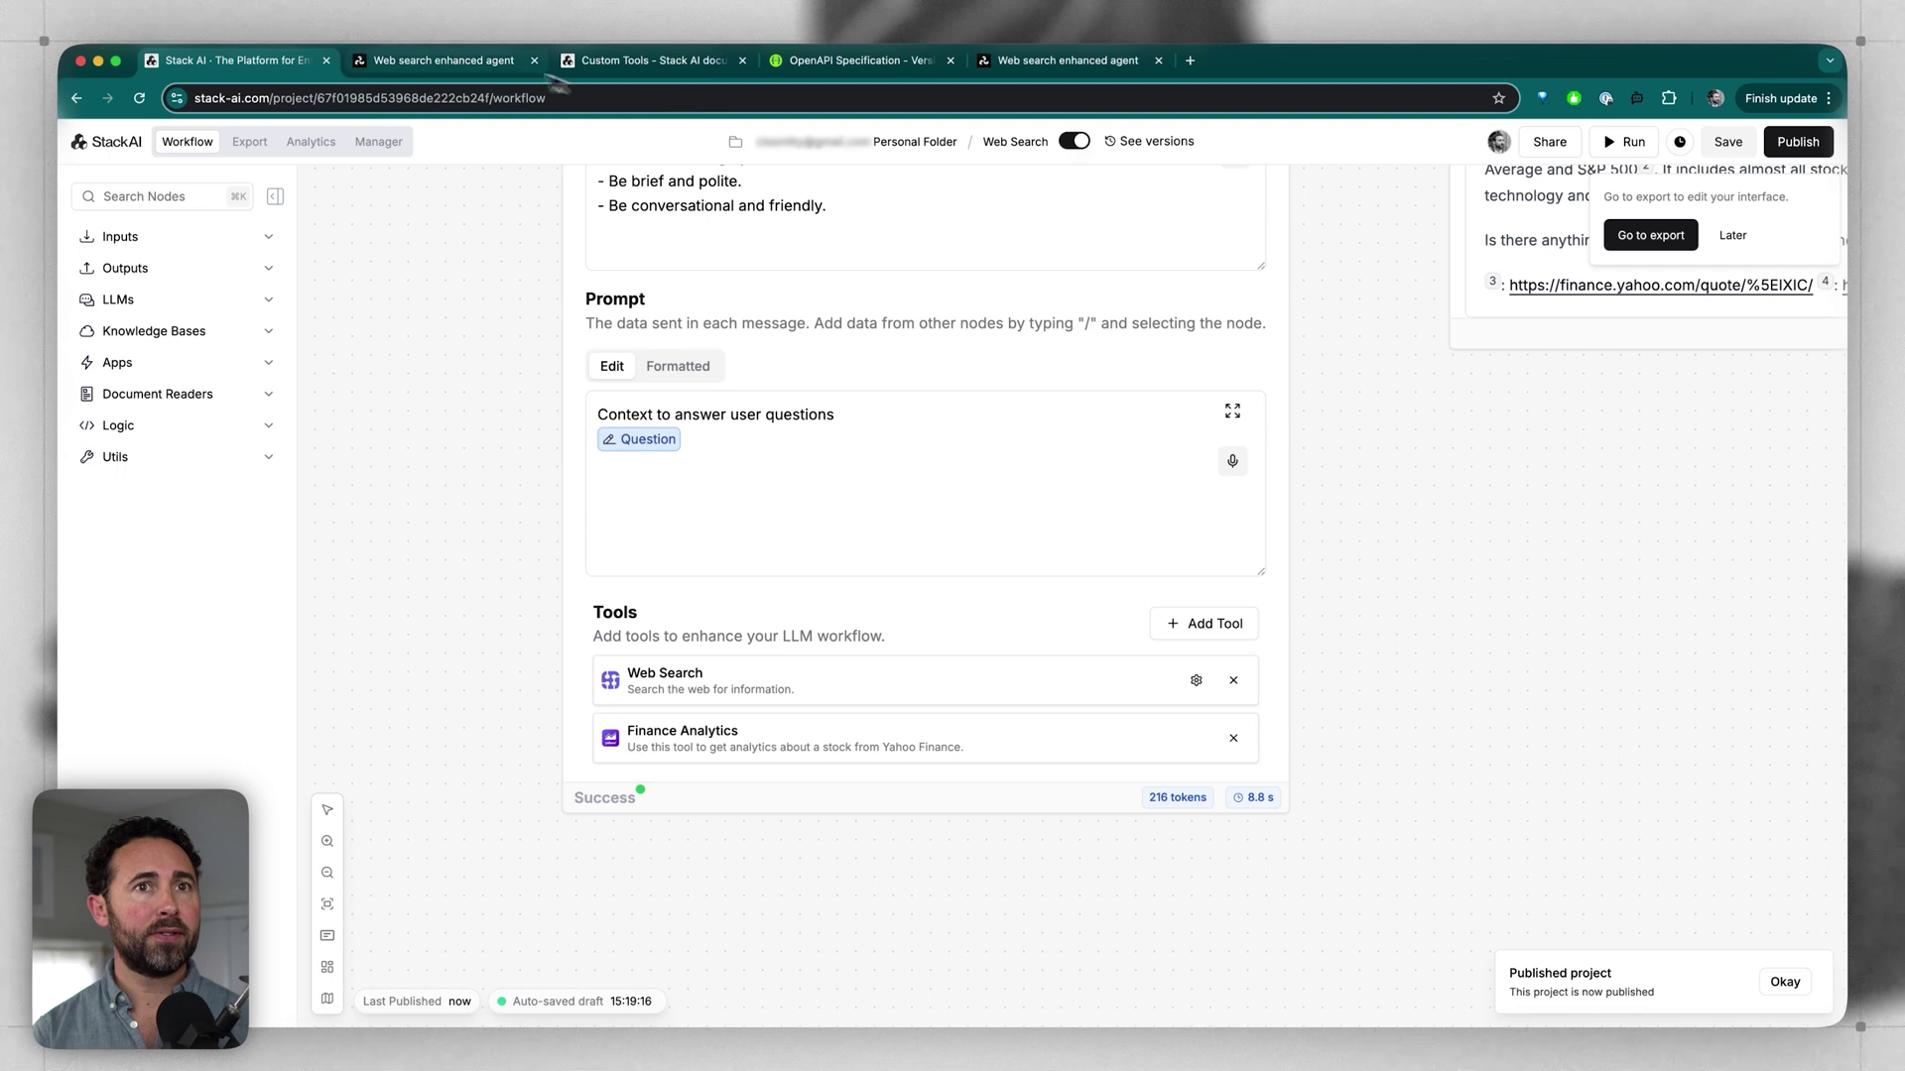
click(476, 61)
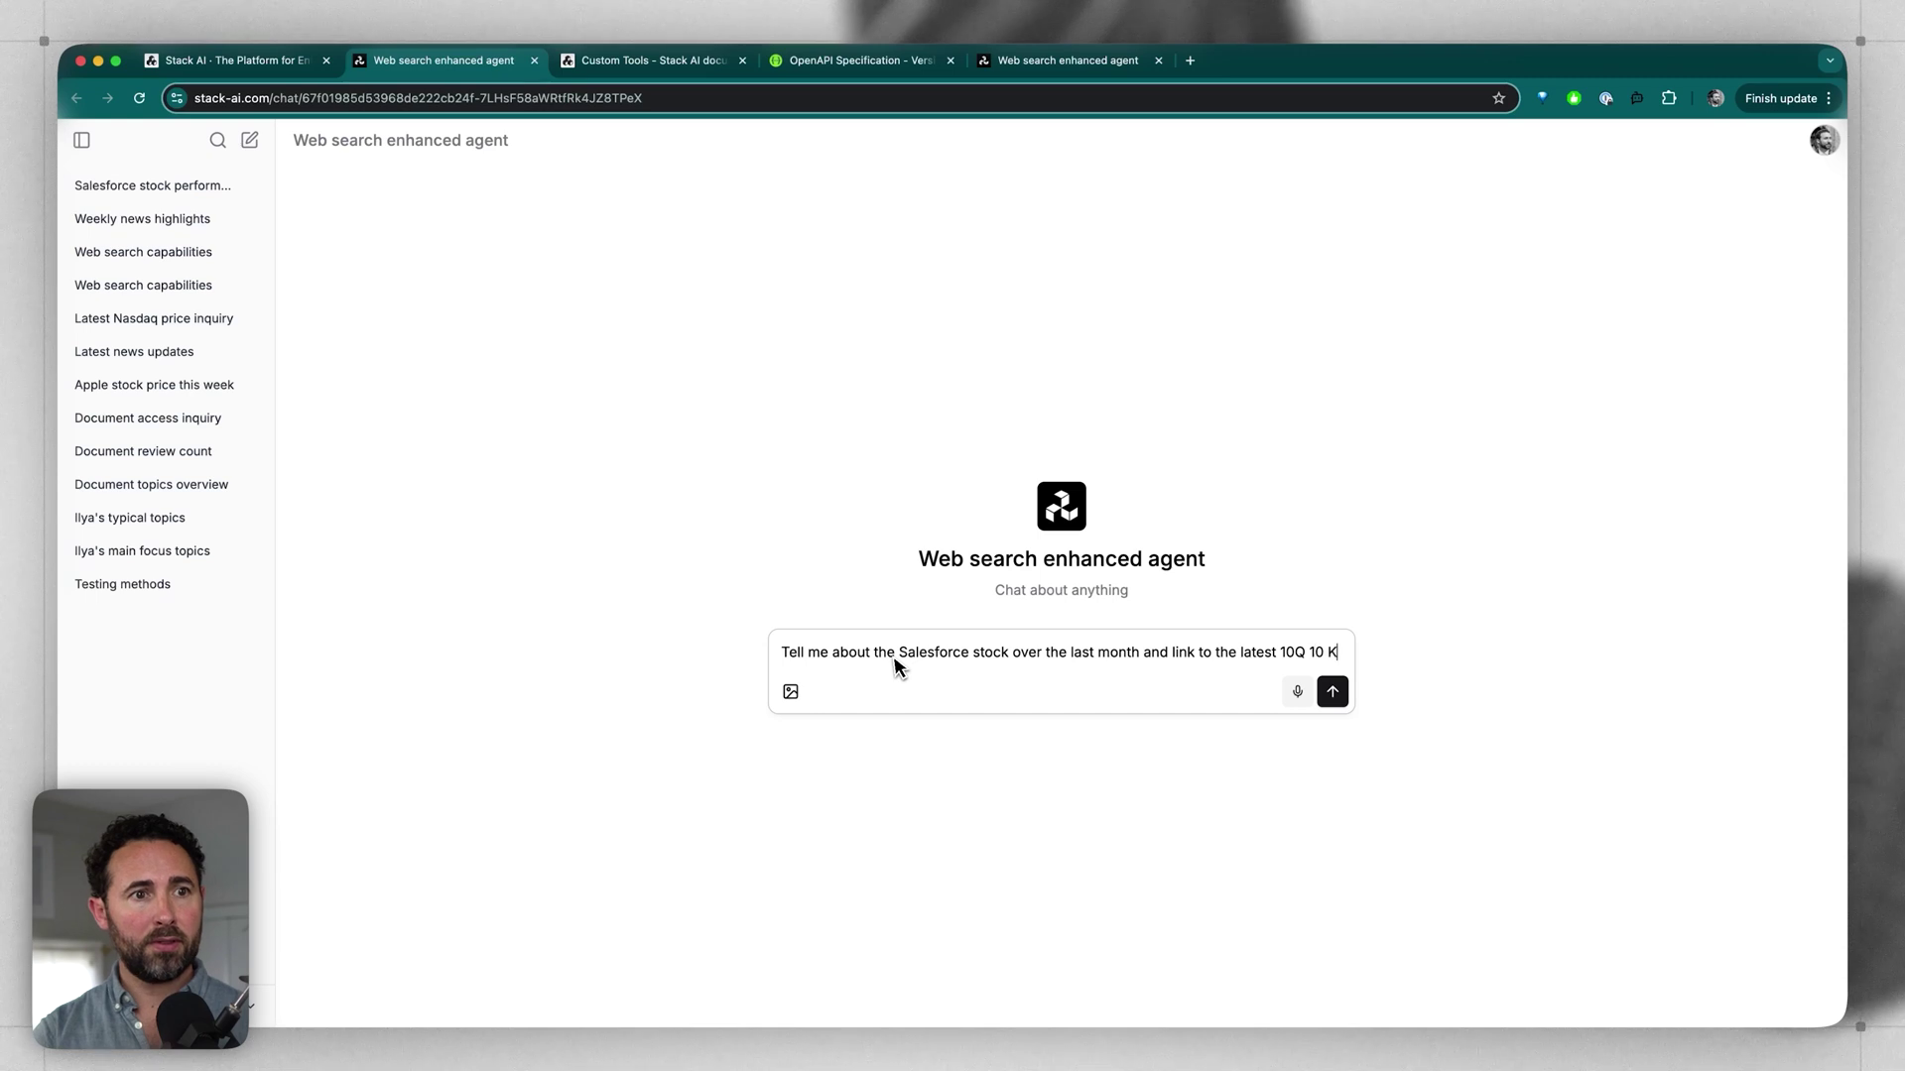
Ask about Salesforce stock last month and the latest 10Q/10K filings, then read the CRM chart reply
text(filings)
key(Return)
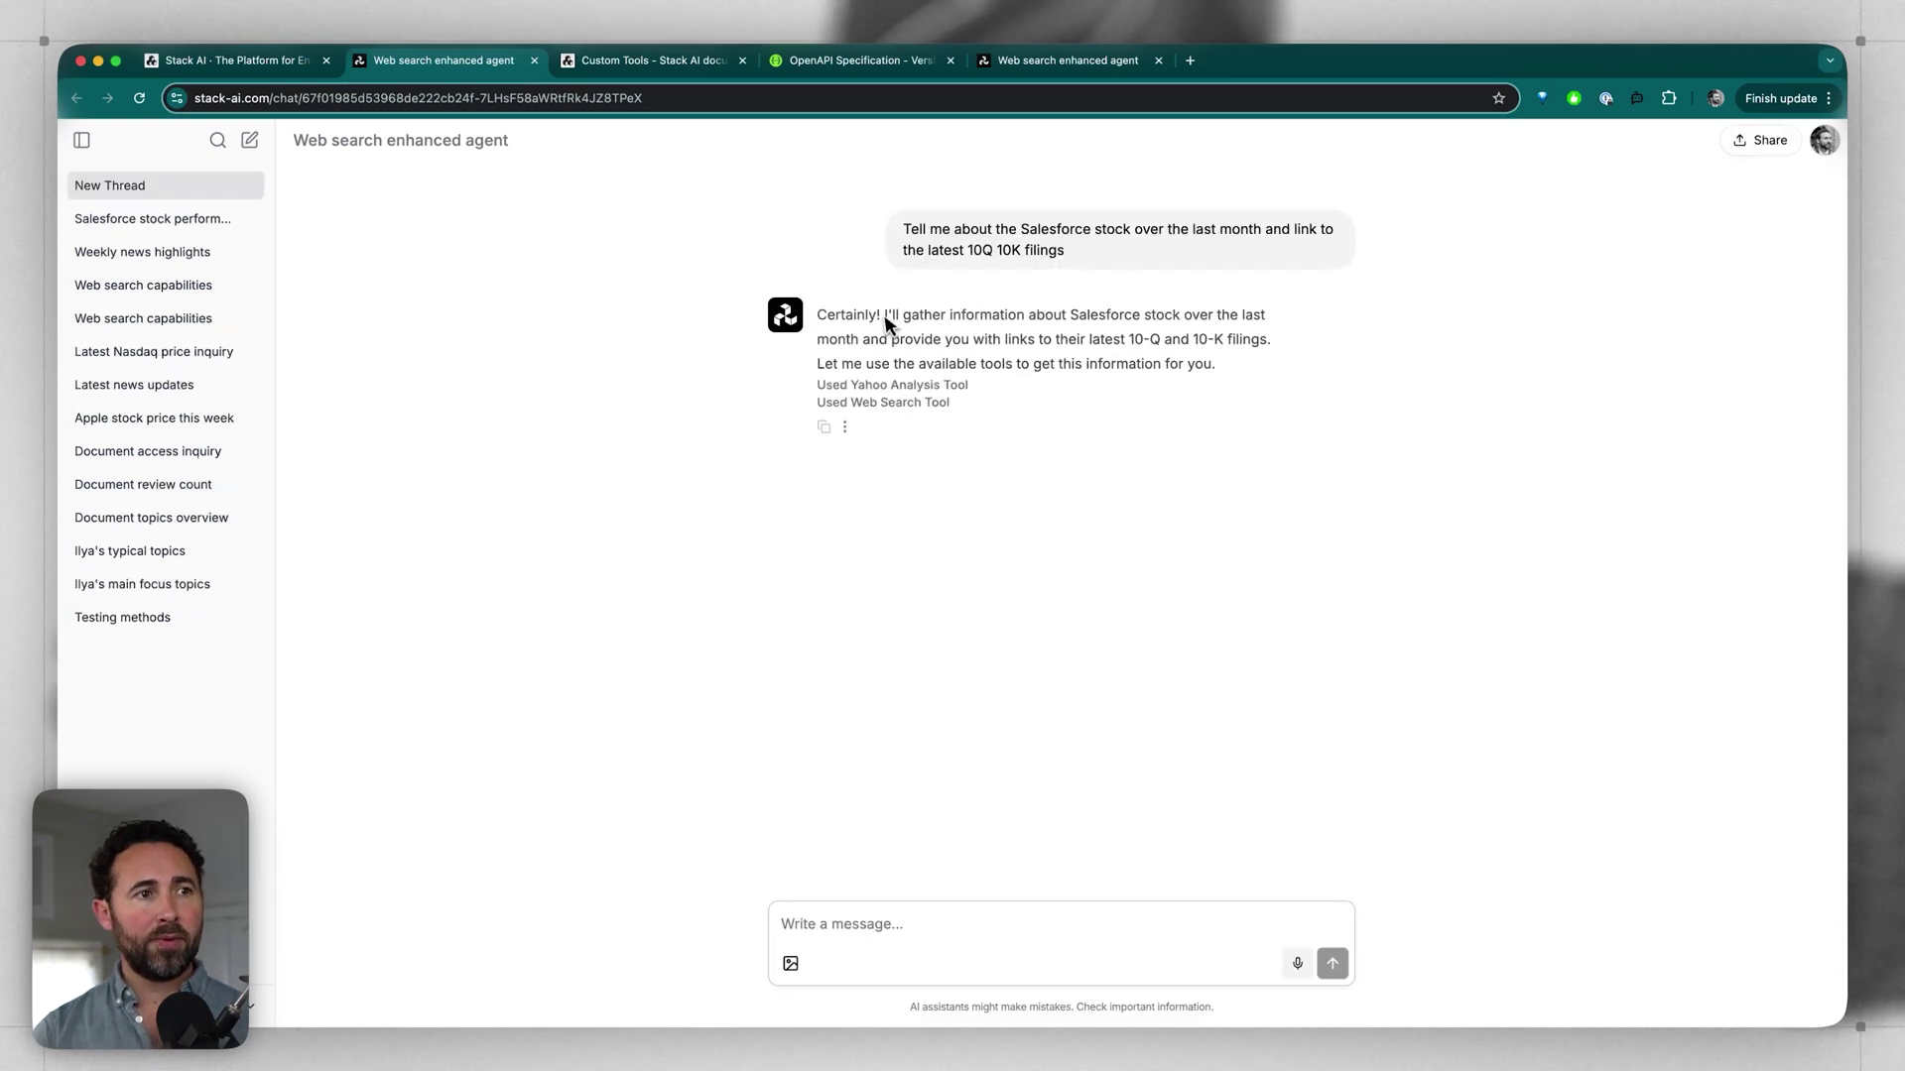
mouse_move(922, 493)
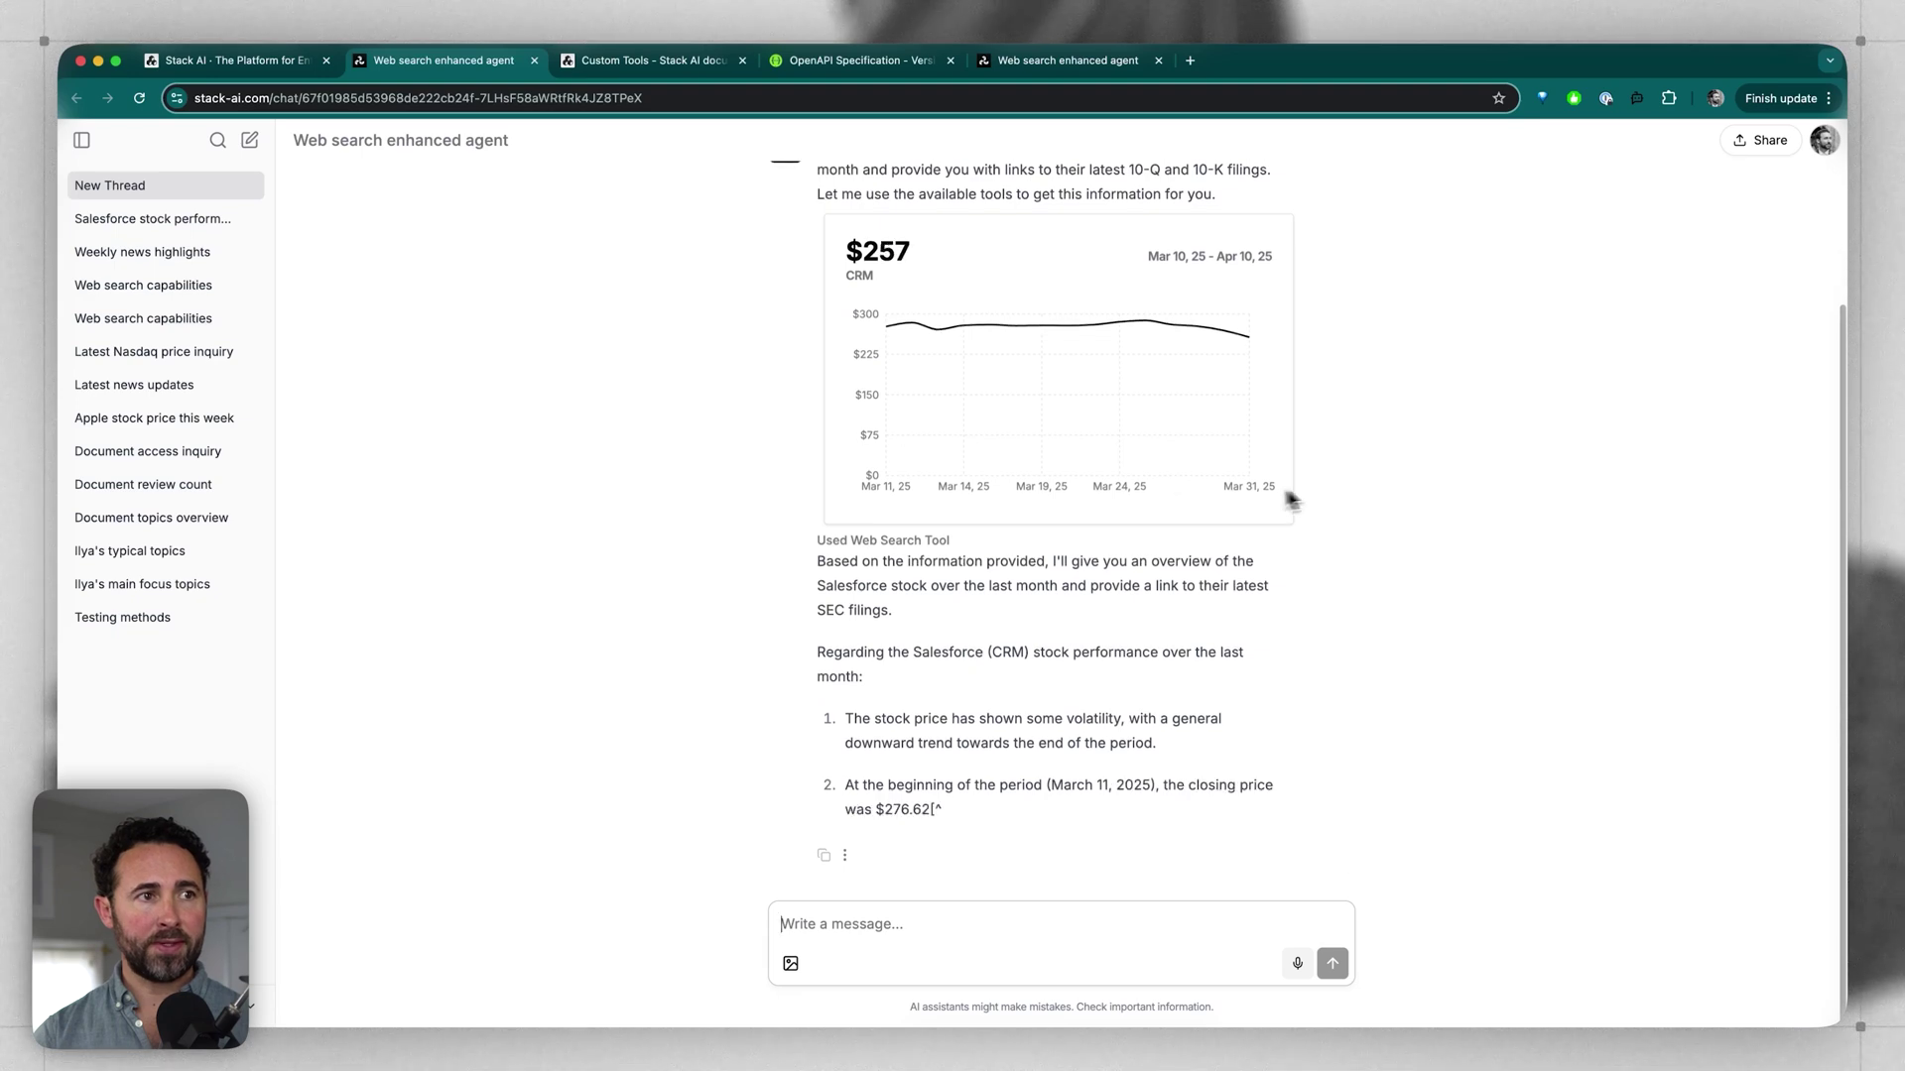
scroll(1088, 459, up, 1)
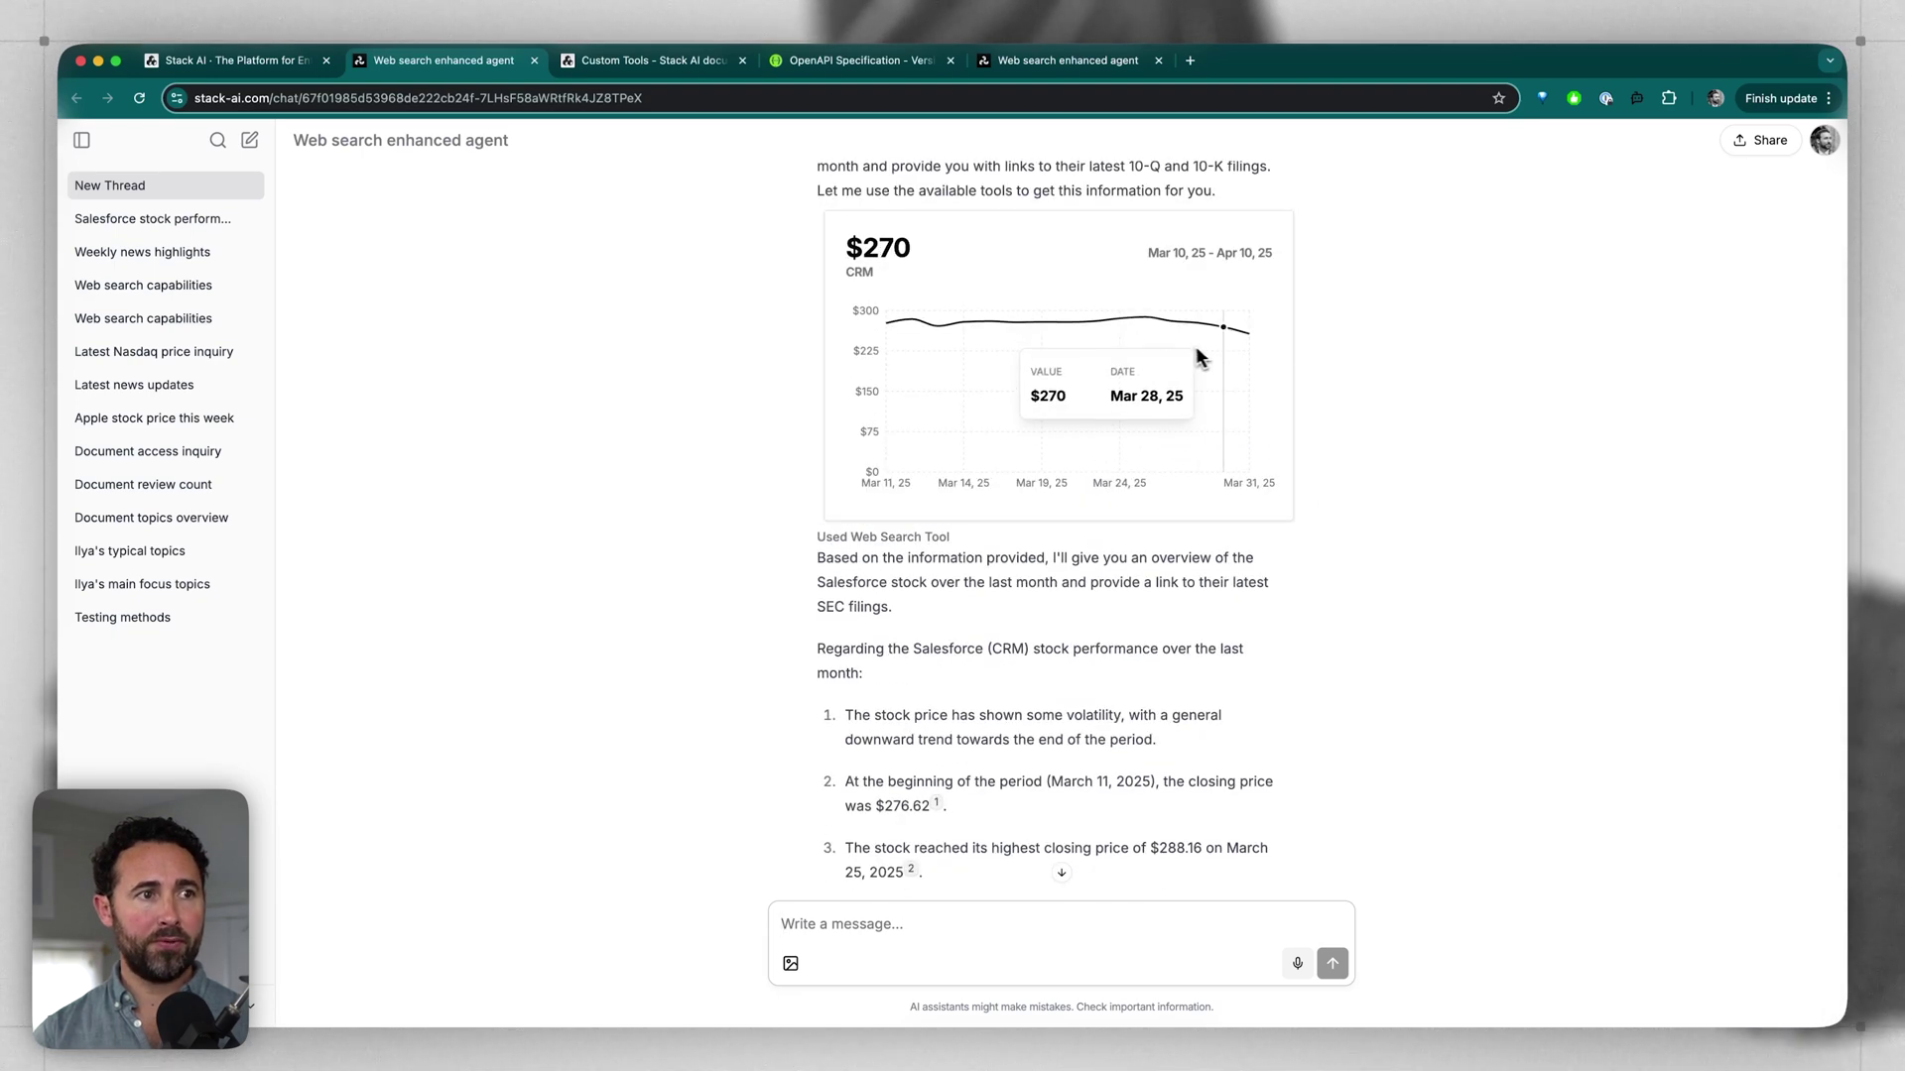
scroll(960, 553, down, 5)
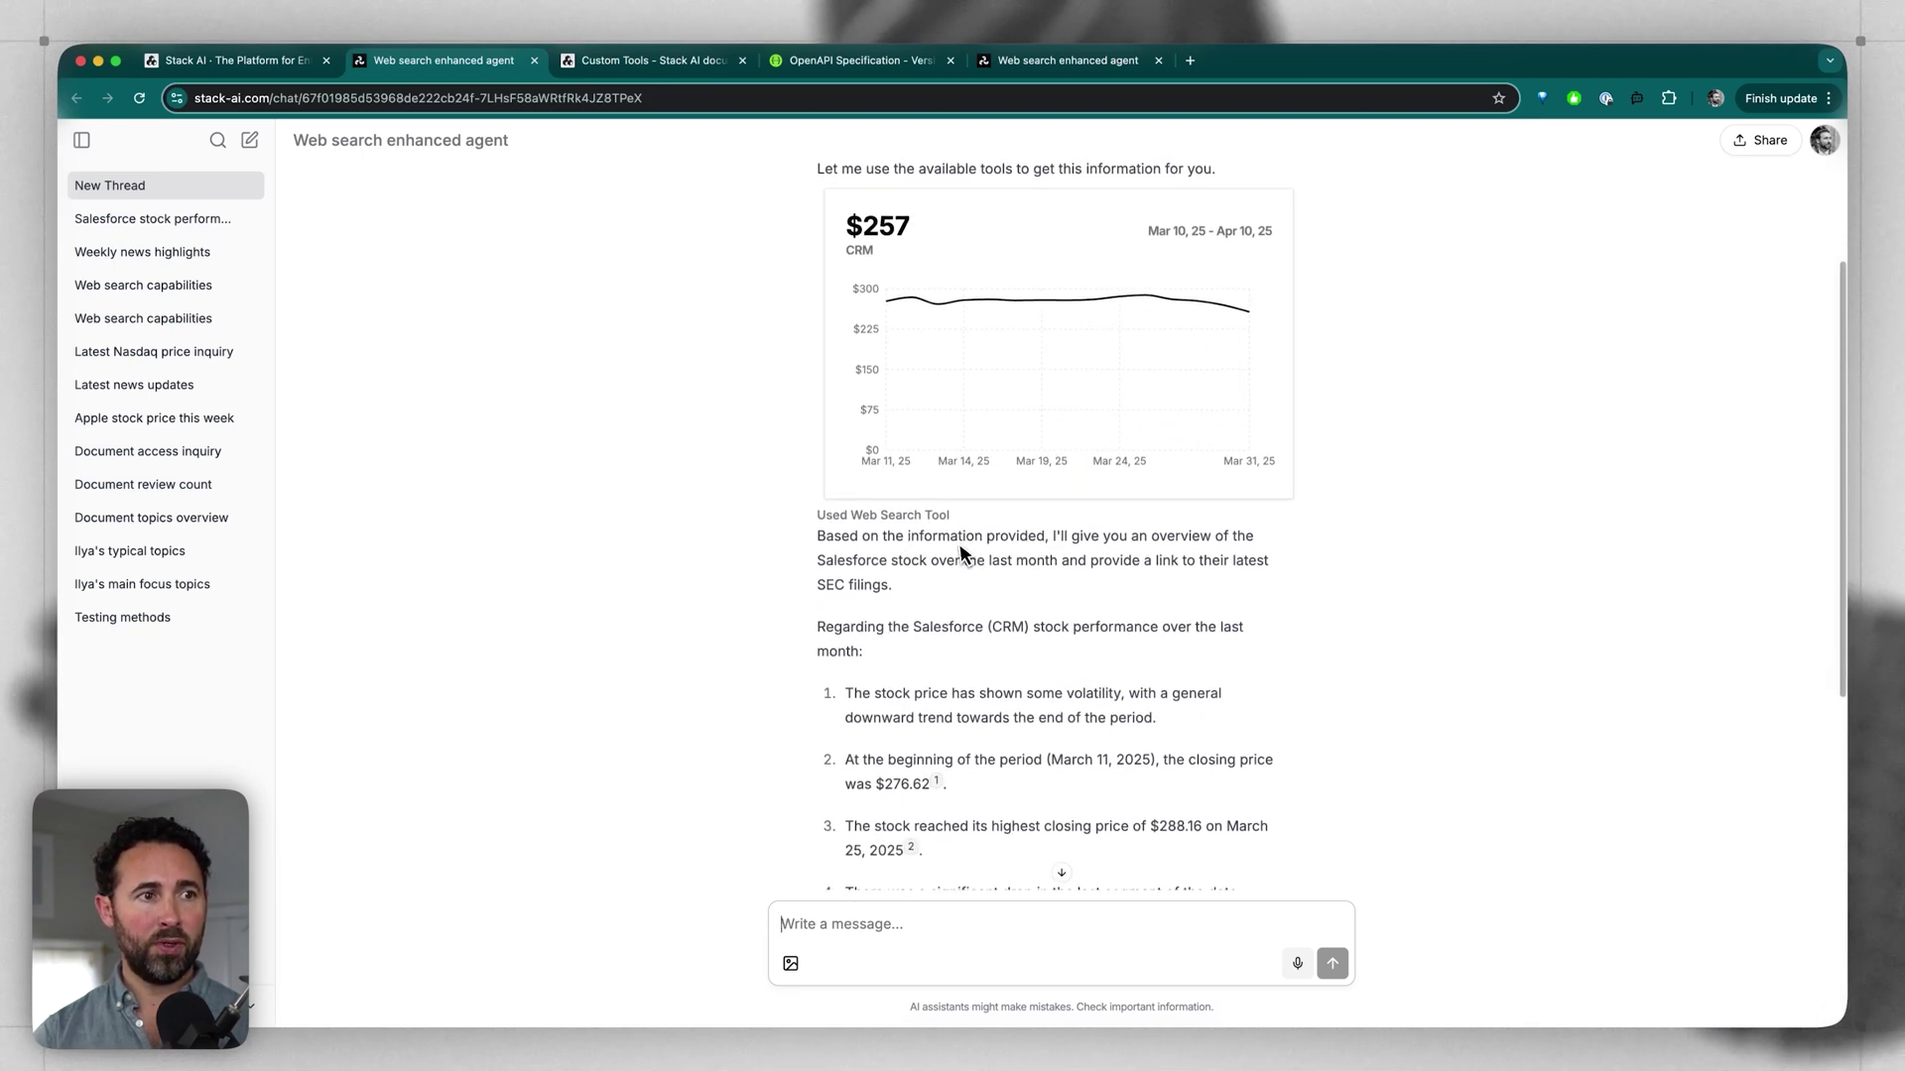
scroll(959, 552, down, 9)
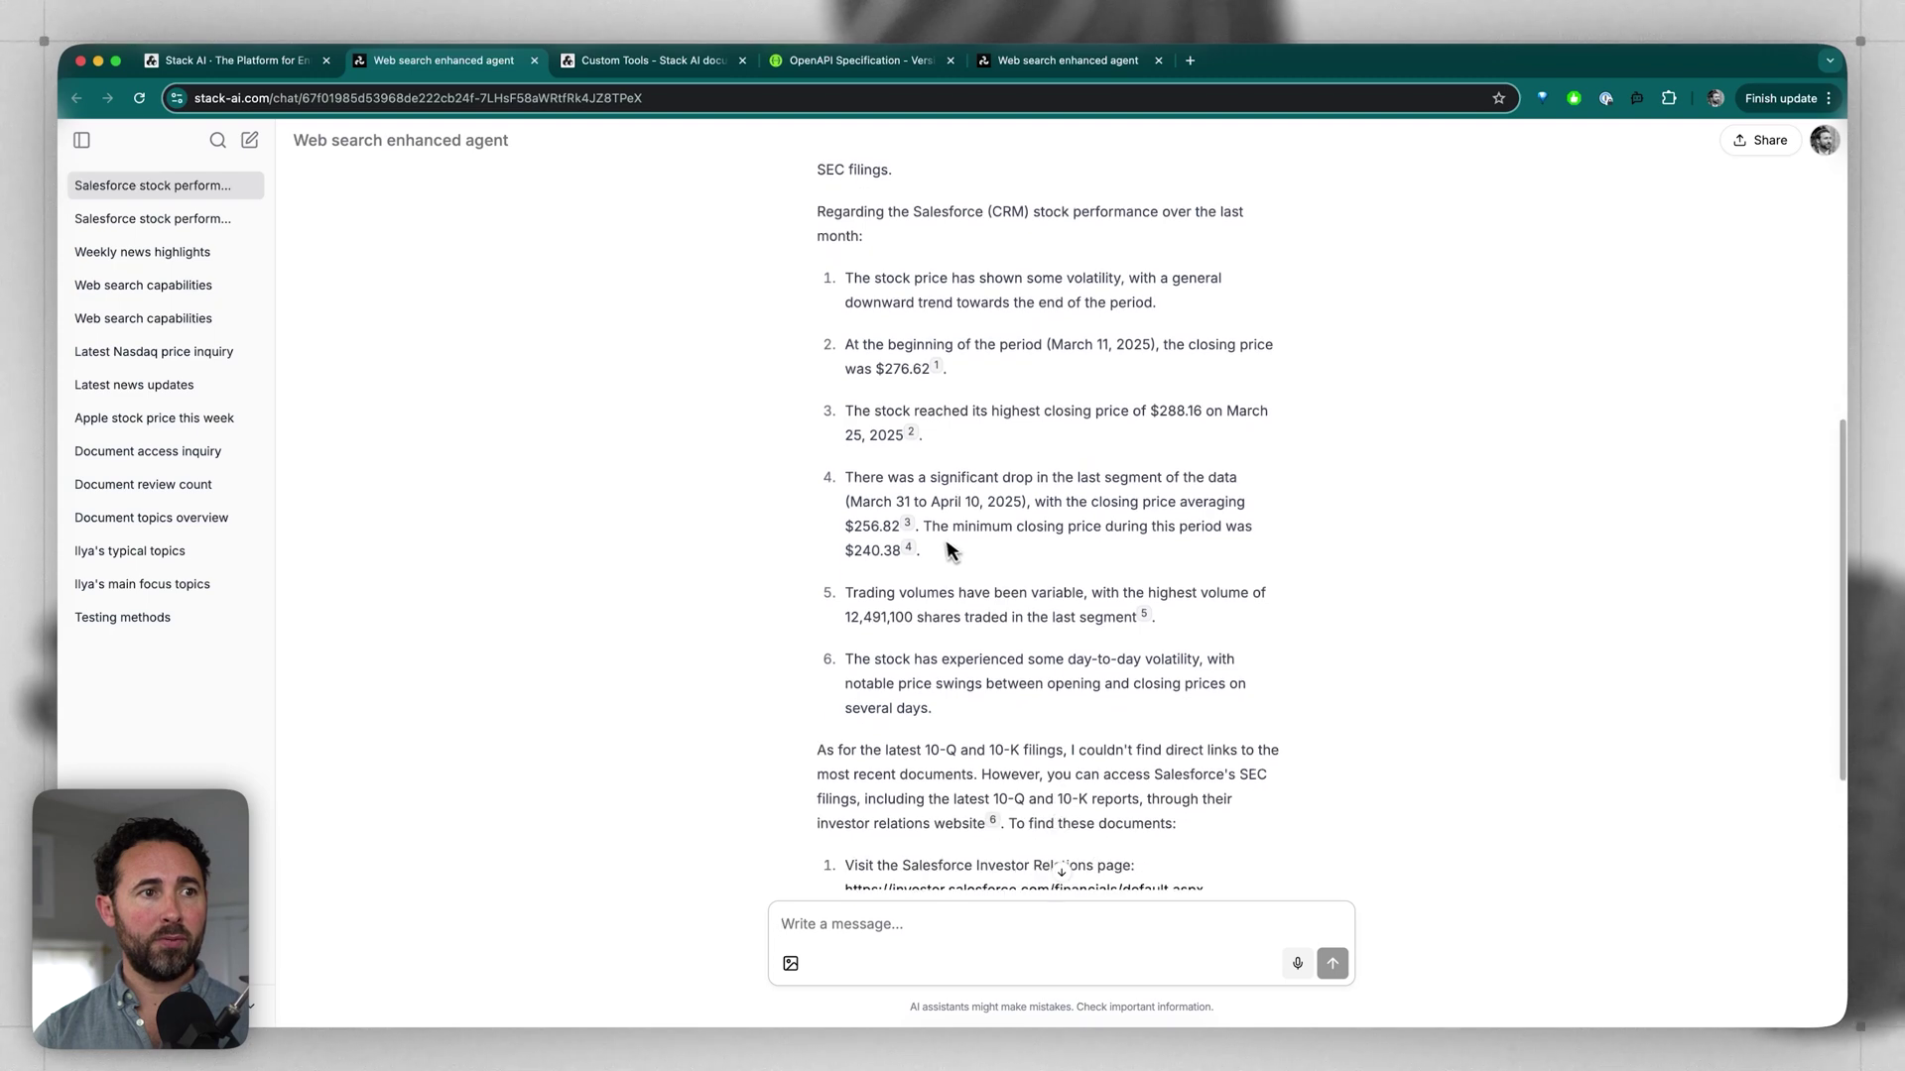
scroll(916, 587, down, 1)
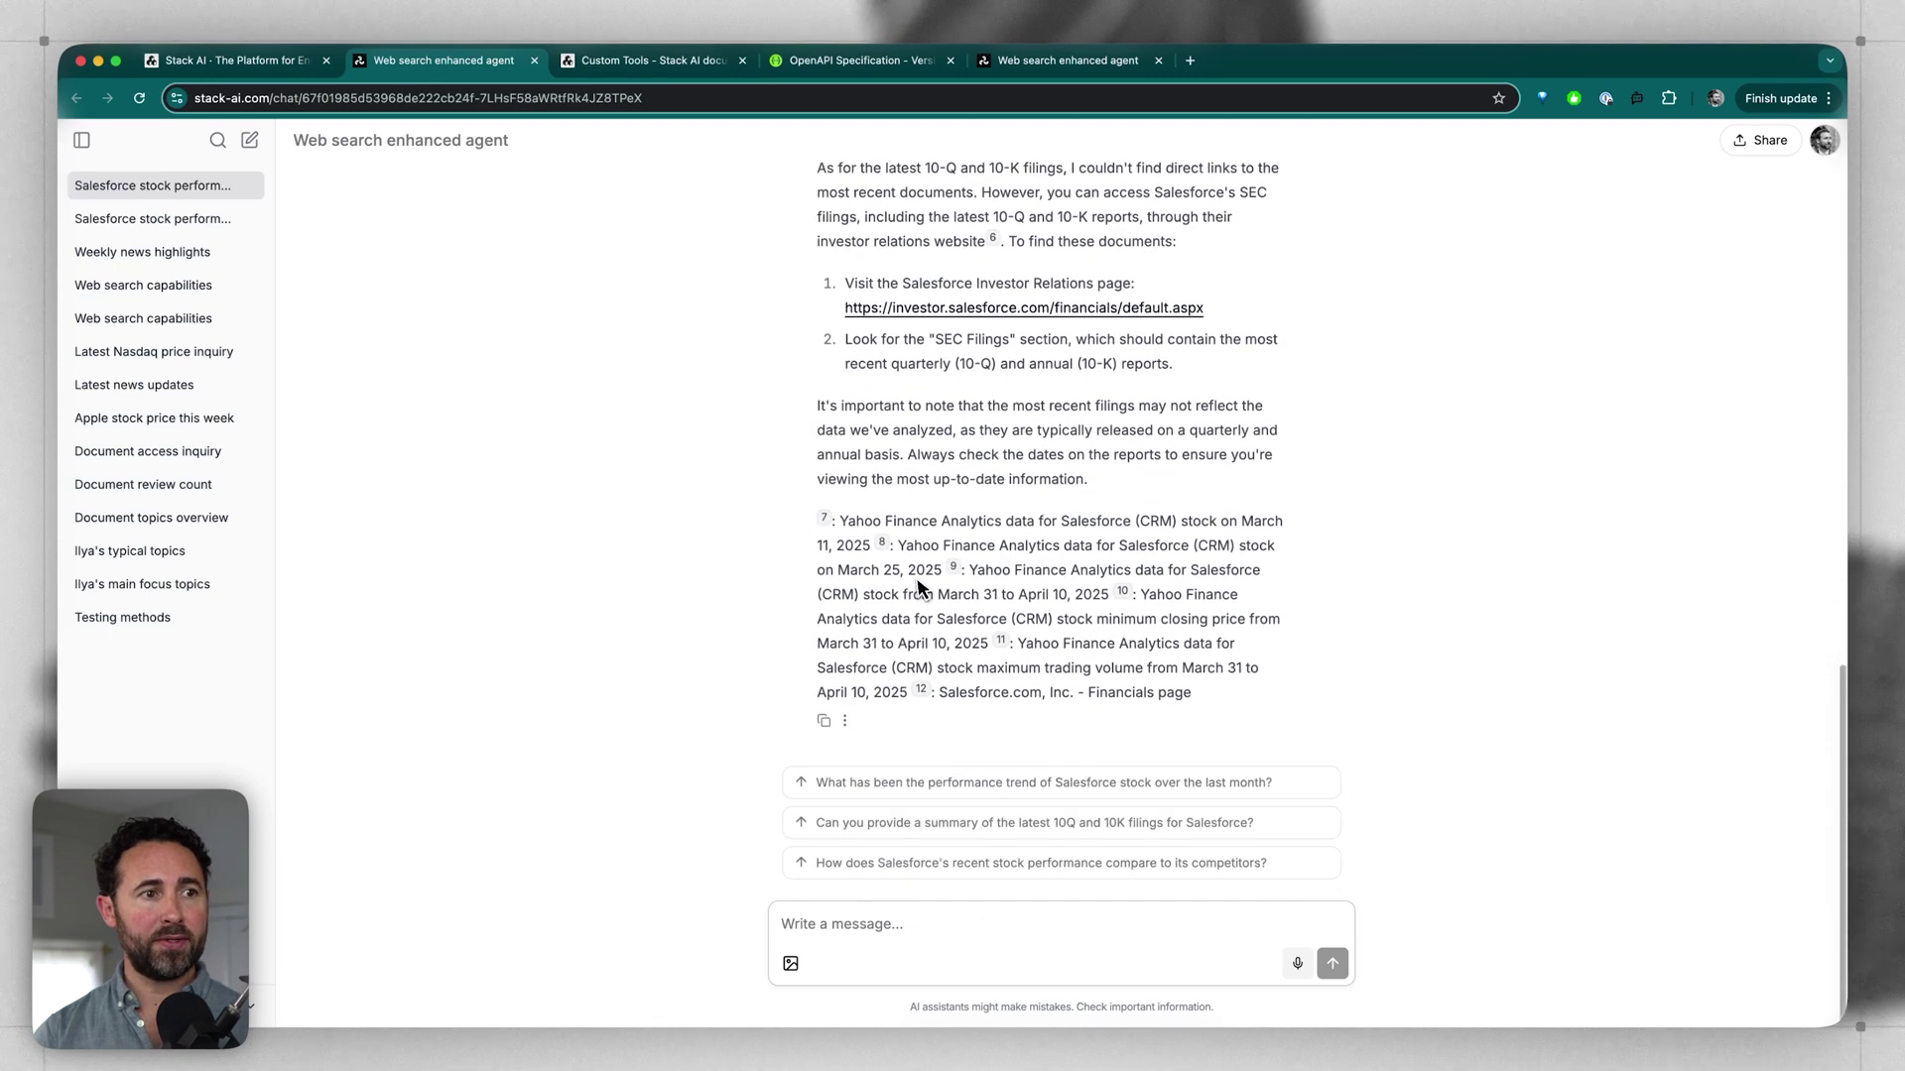
scroll(917, 591, up, 3)
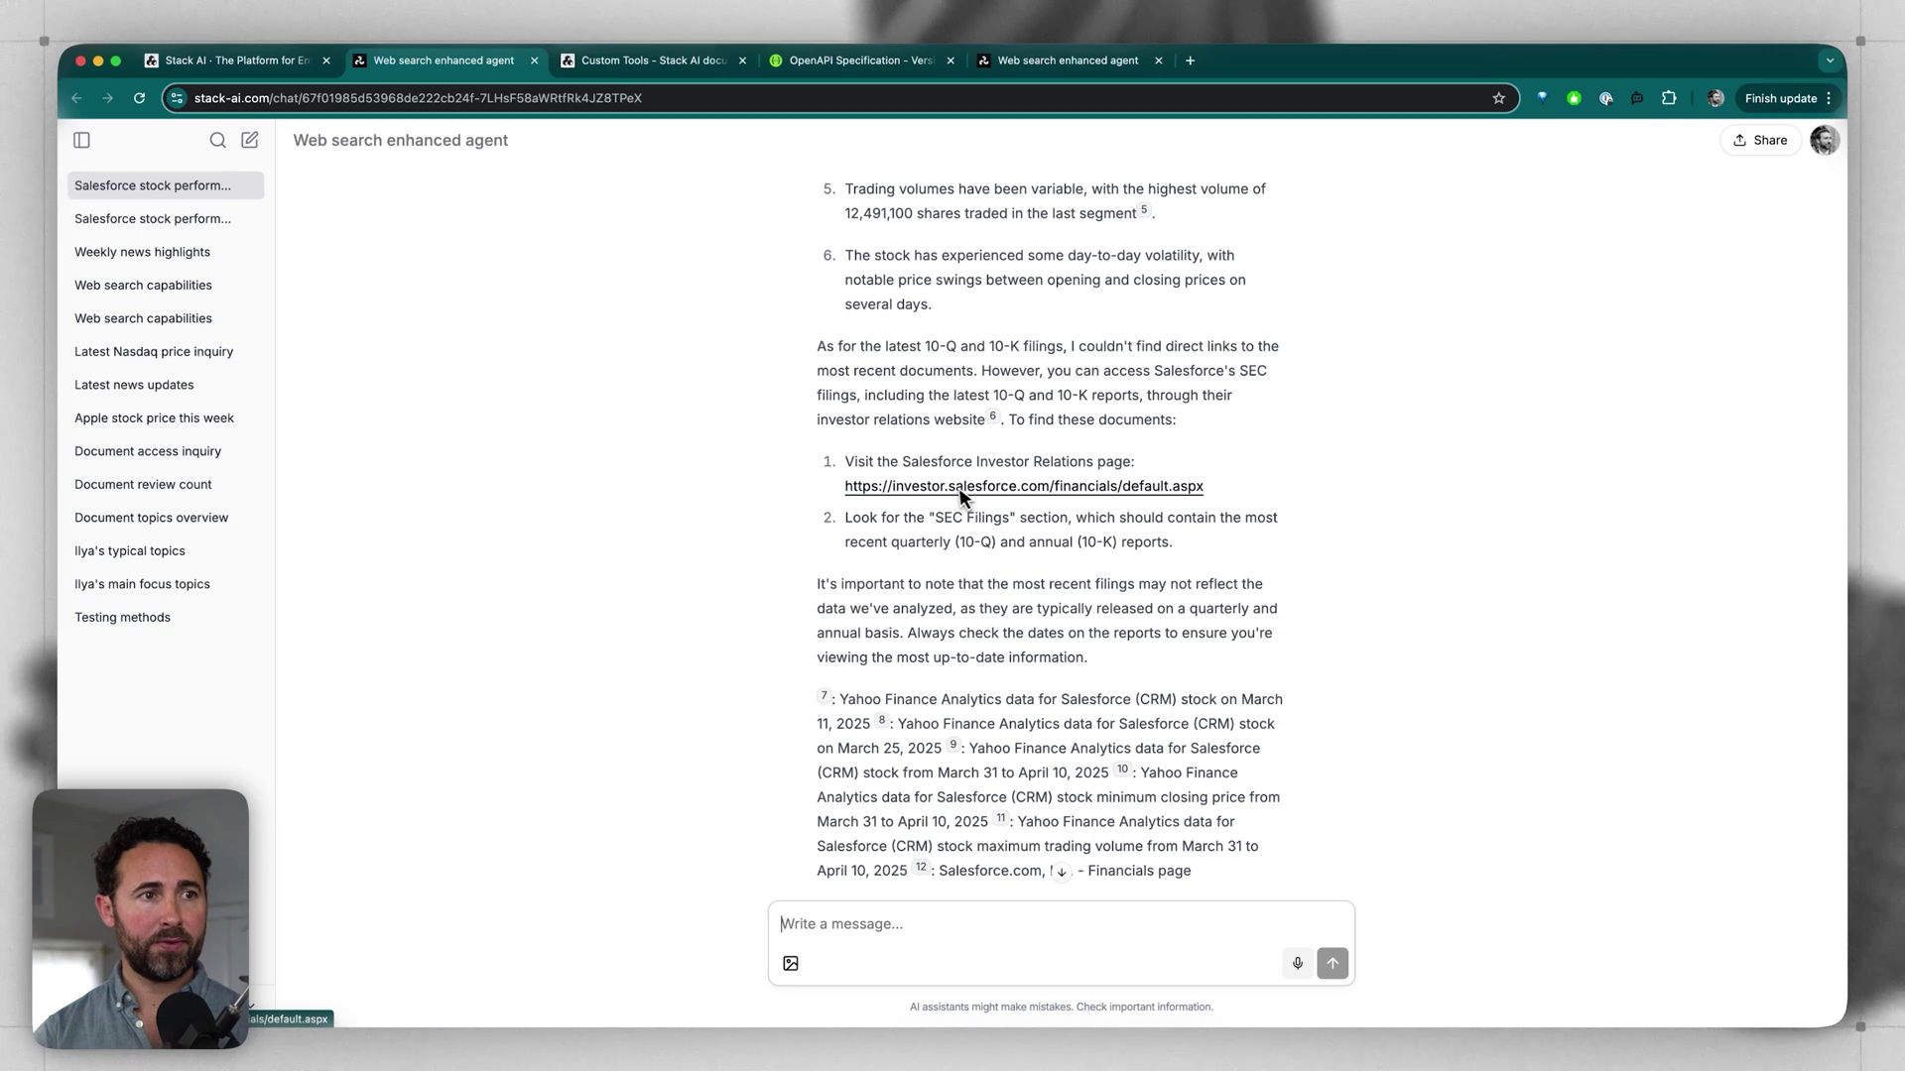
scroll(977, 508, up, 10)
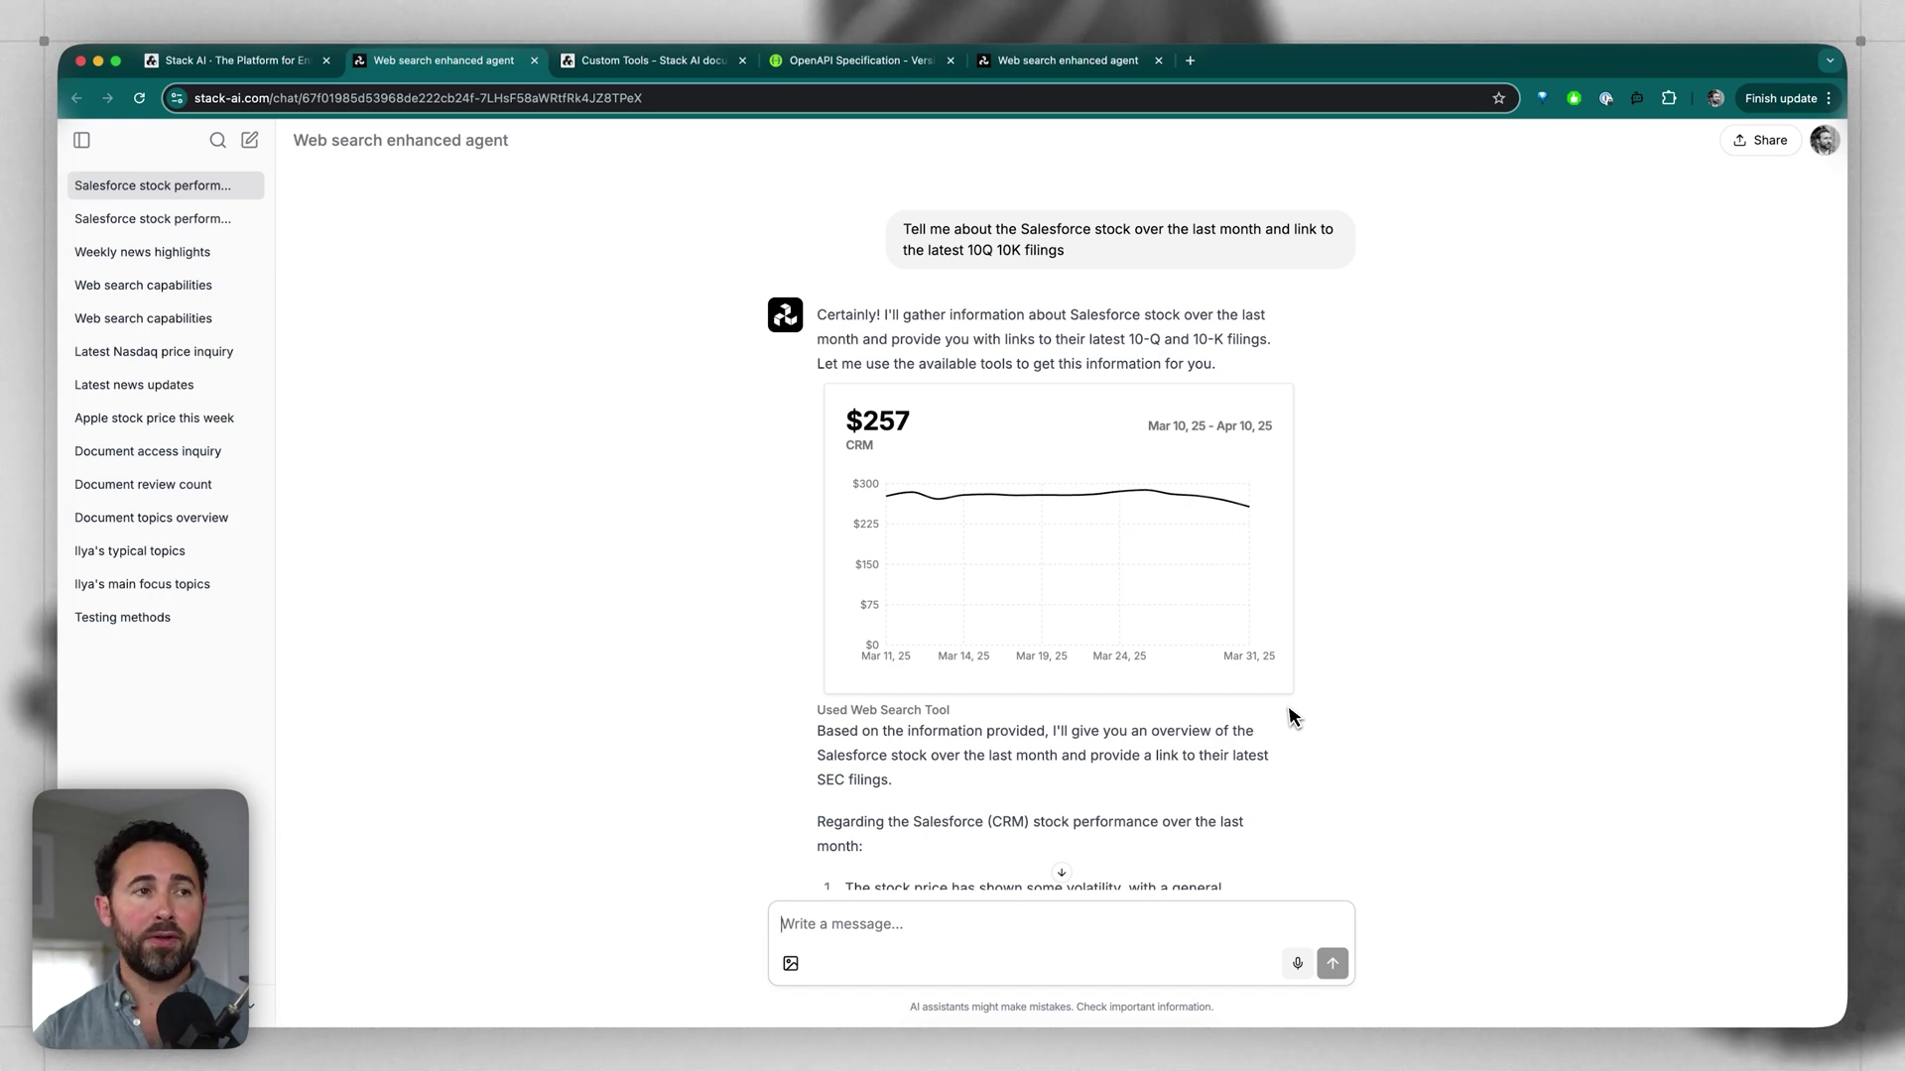
click(233, 61)
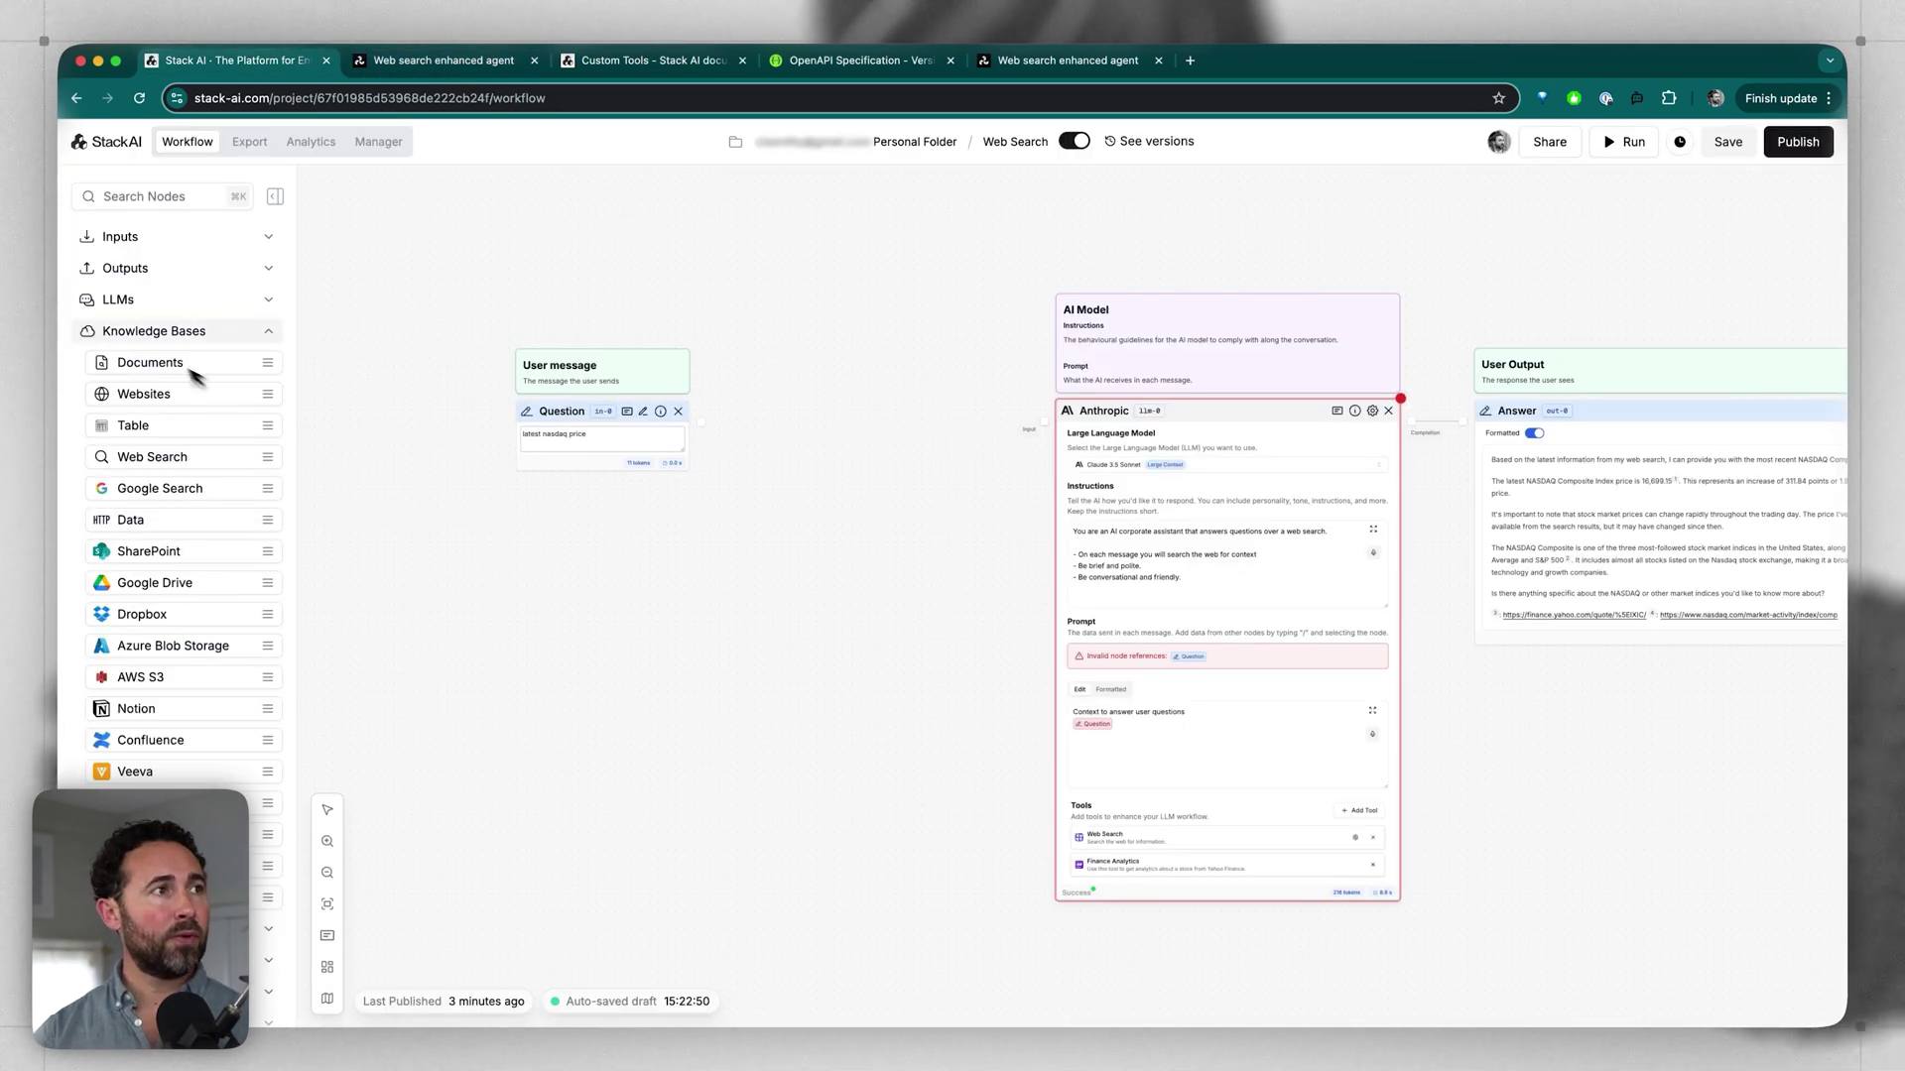
Add a Documents node using Financial Docs with Stack AI General, wired between Question and Anthropic
drag(146, 369, 844, 433)
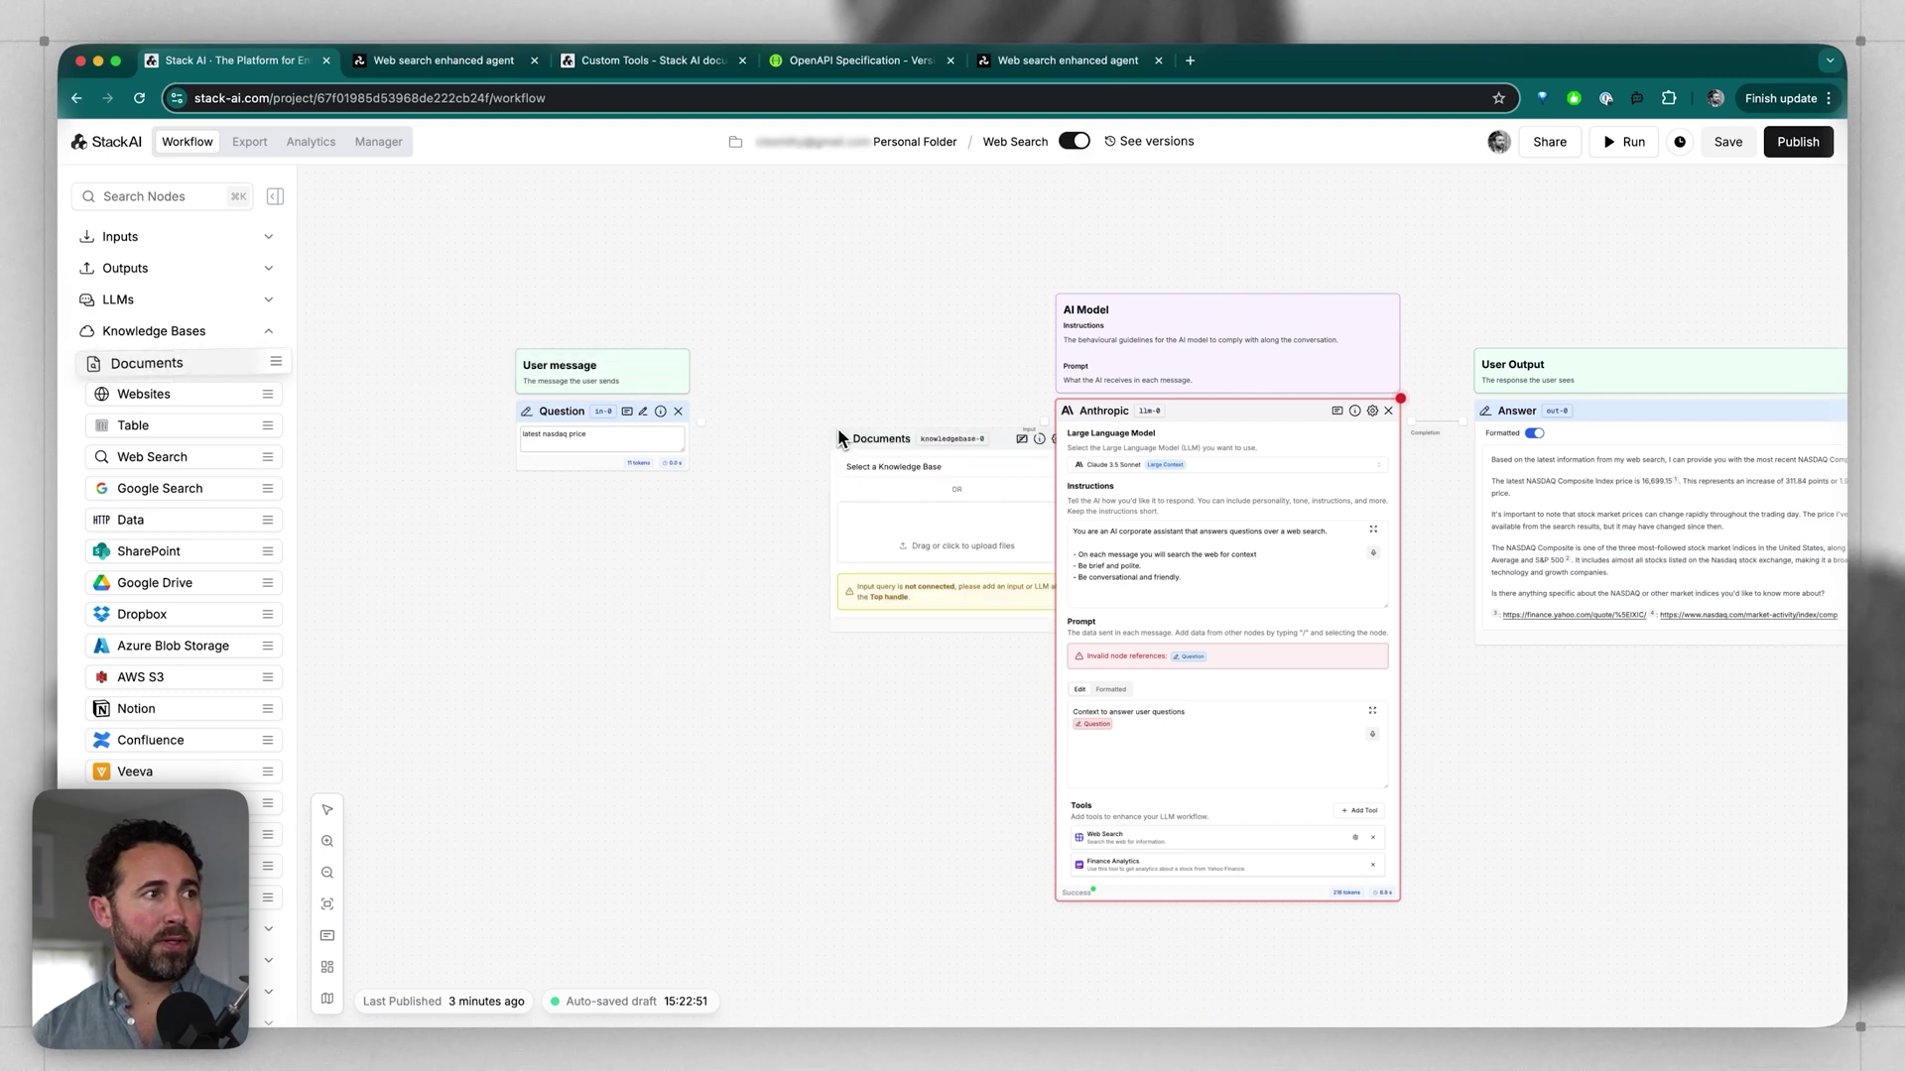
click(829, 395)
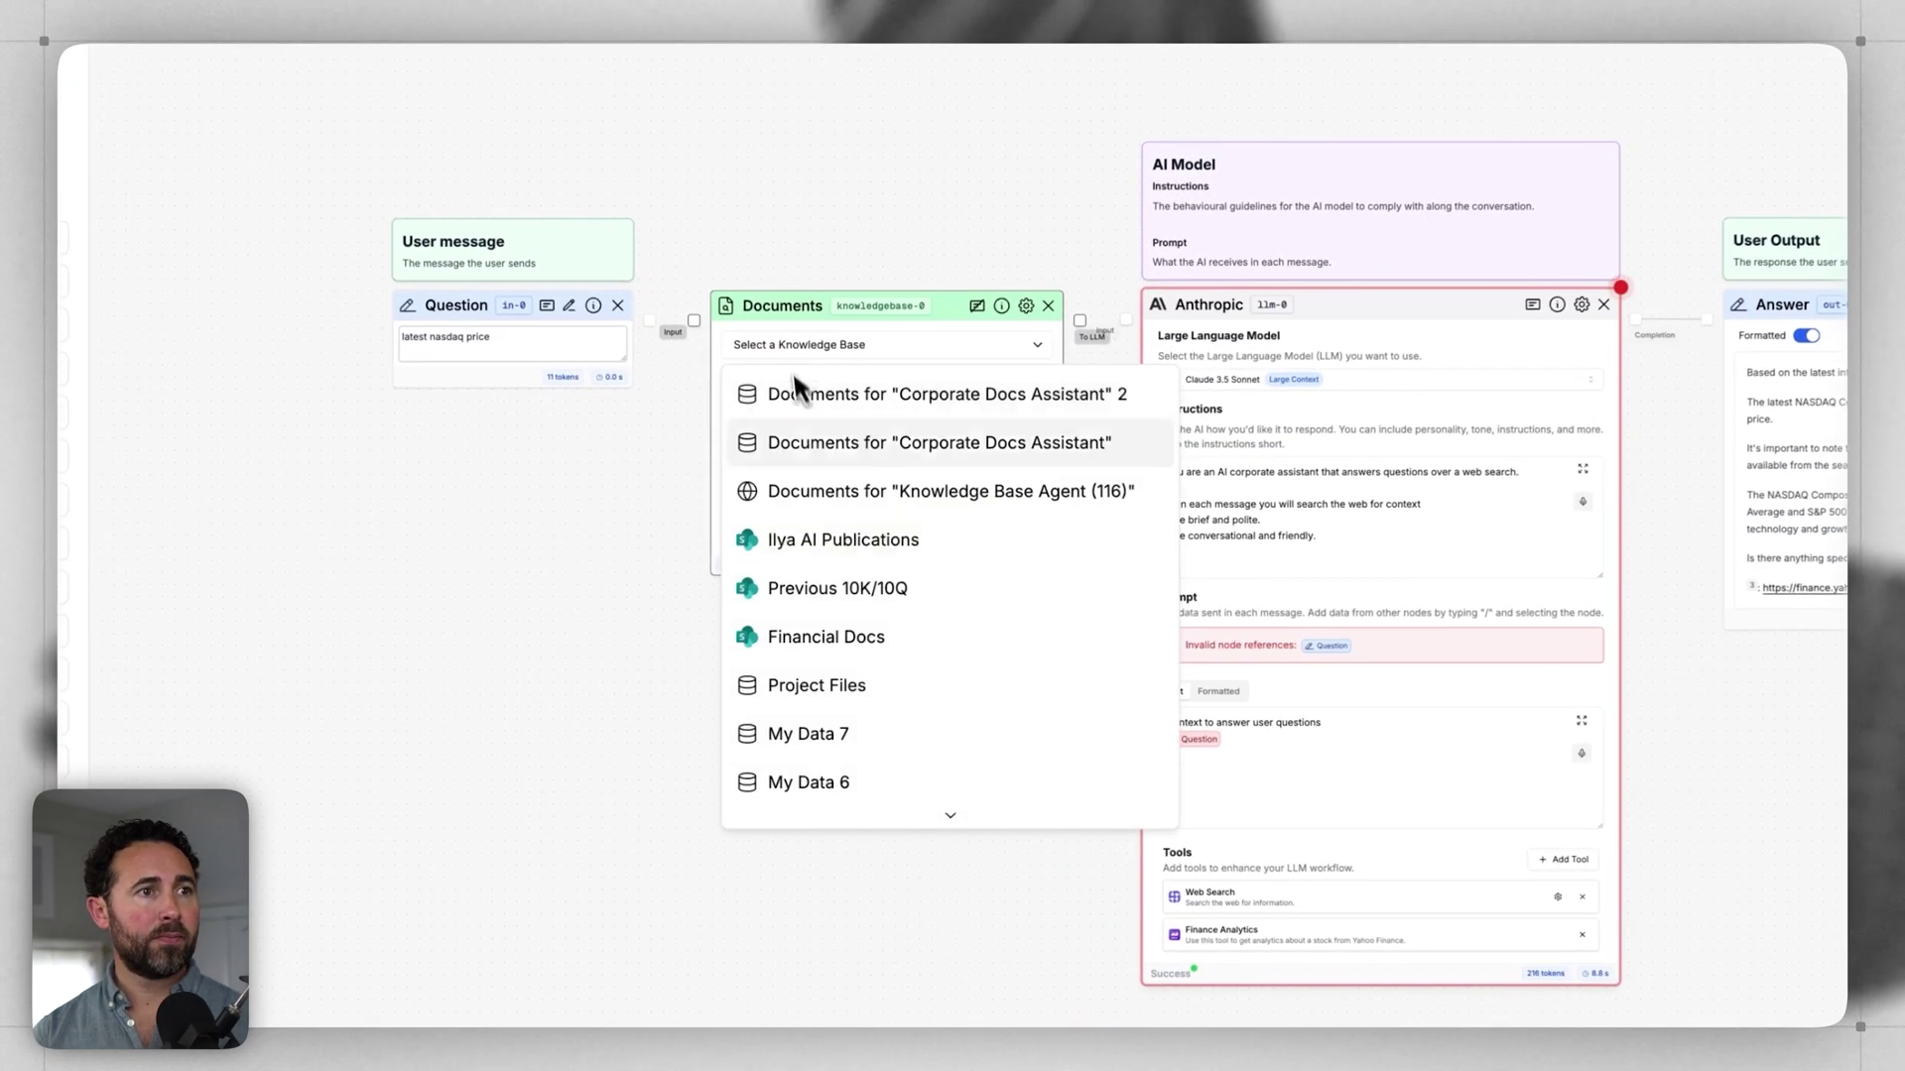
click(789, 647)
drag(649, 320, 694, 320)
drag(1048, 320, 1126, 320)
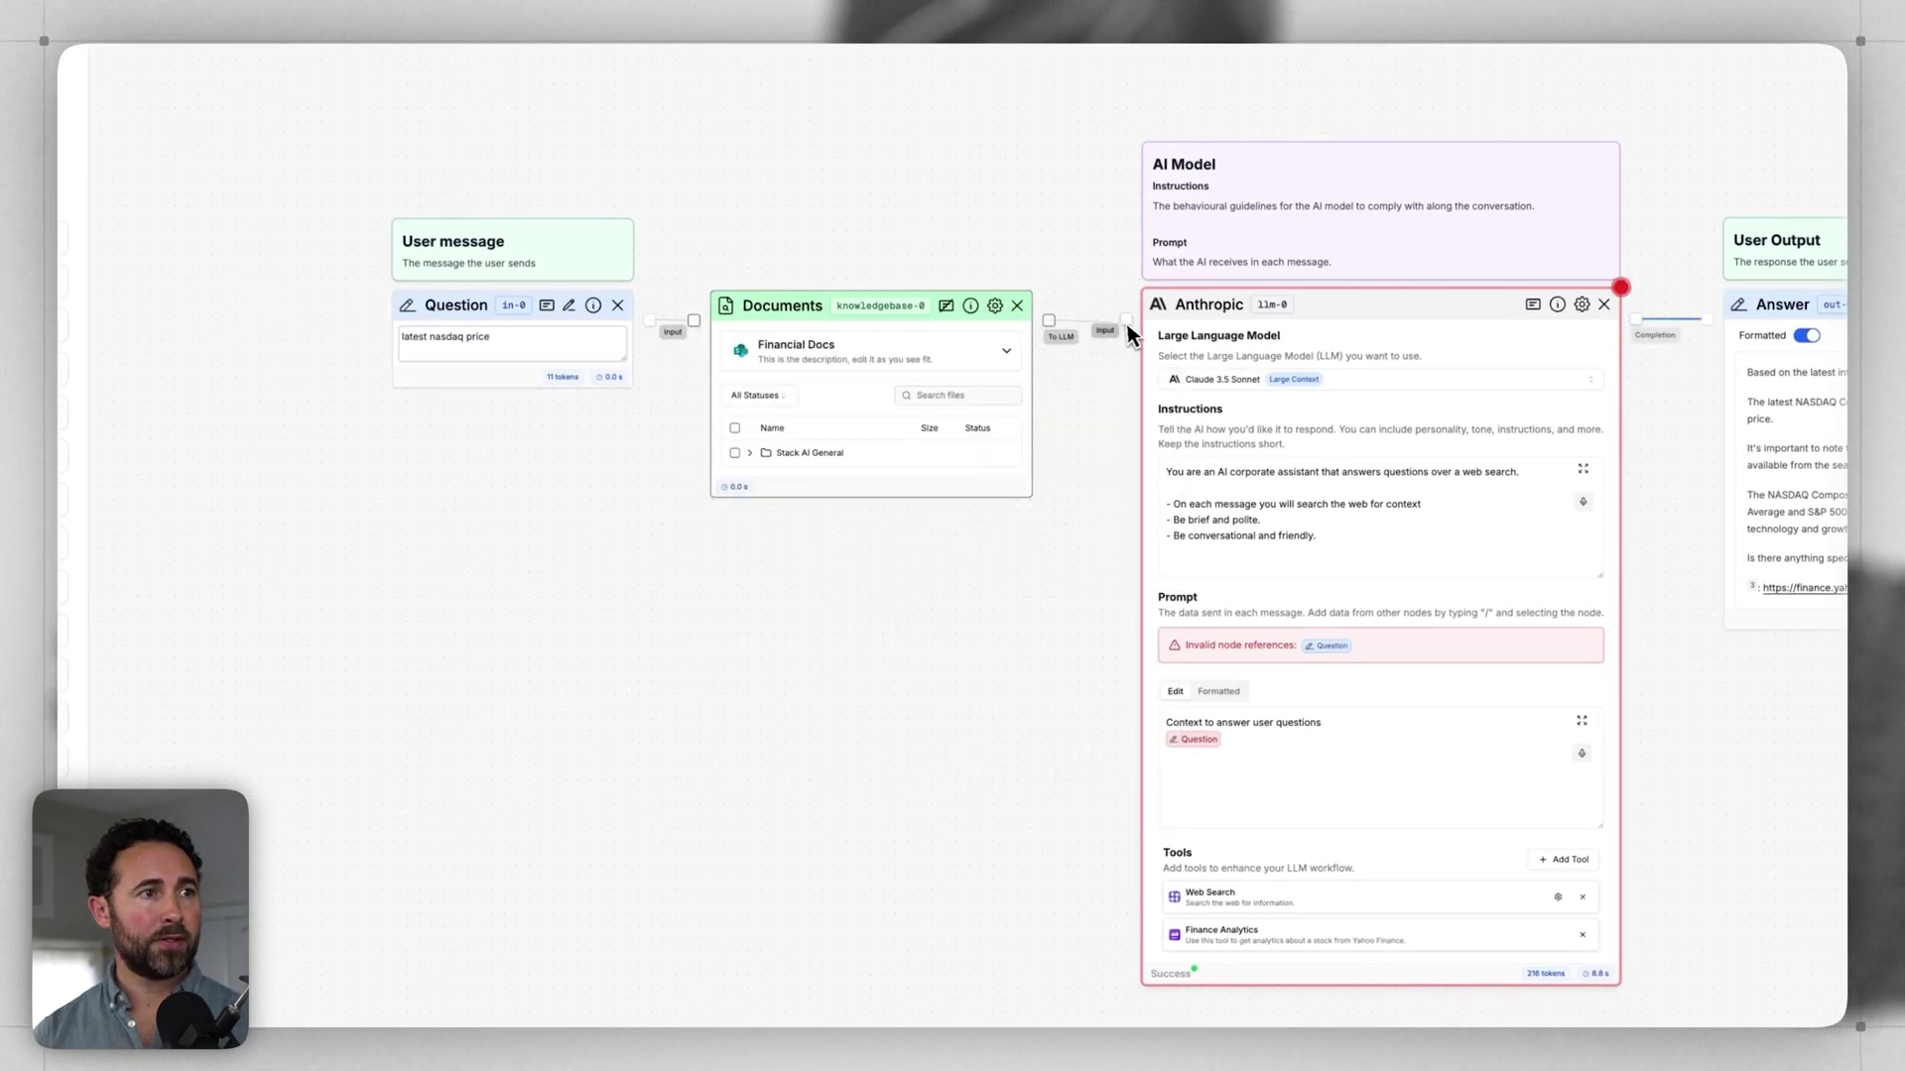
click(735, 452)
Reference the Documents output in the Anthropic prompt beneath the Question input
scroll(808, 496, right, 5)
click(1097, 757)
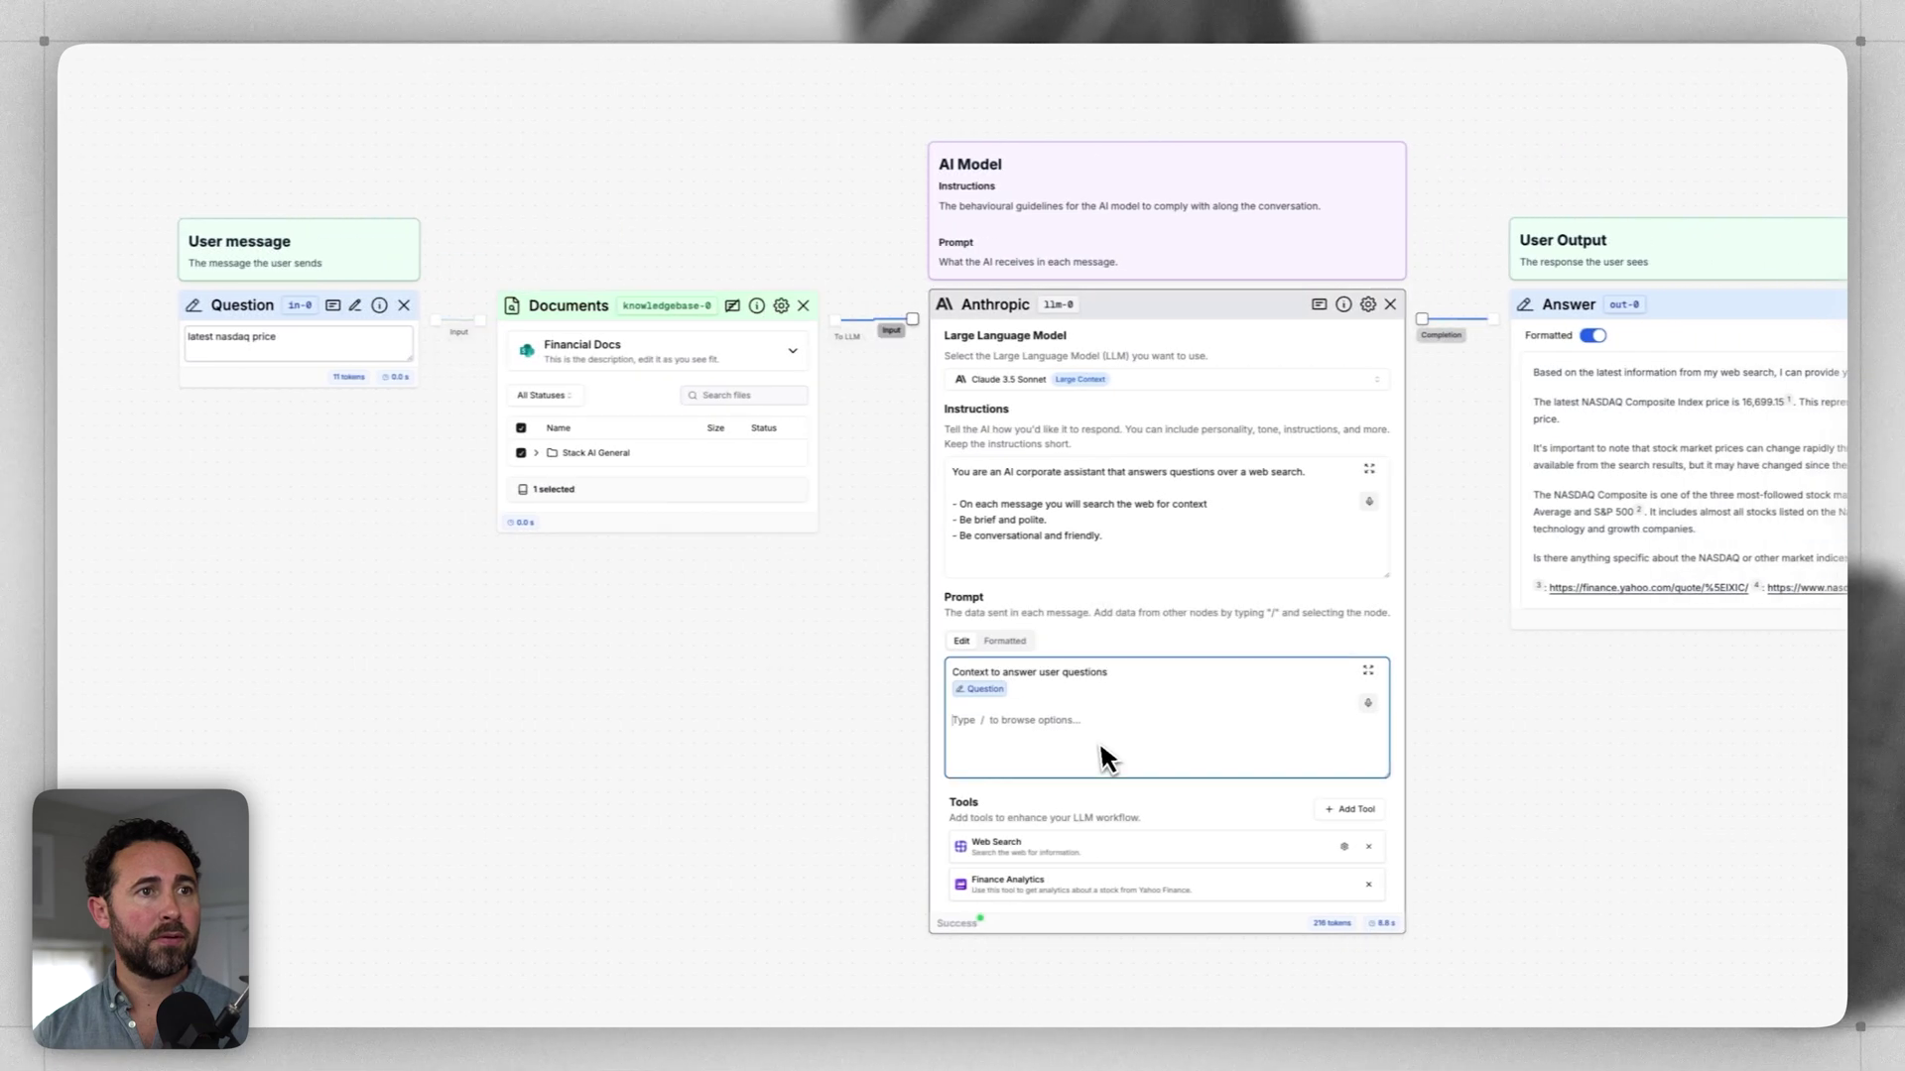
text(/)
click(1007, 764)
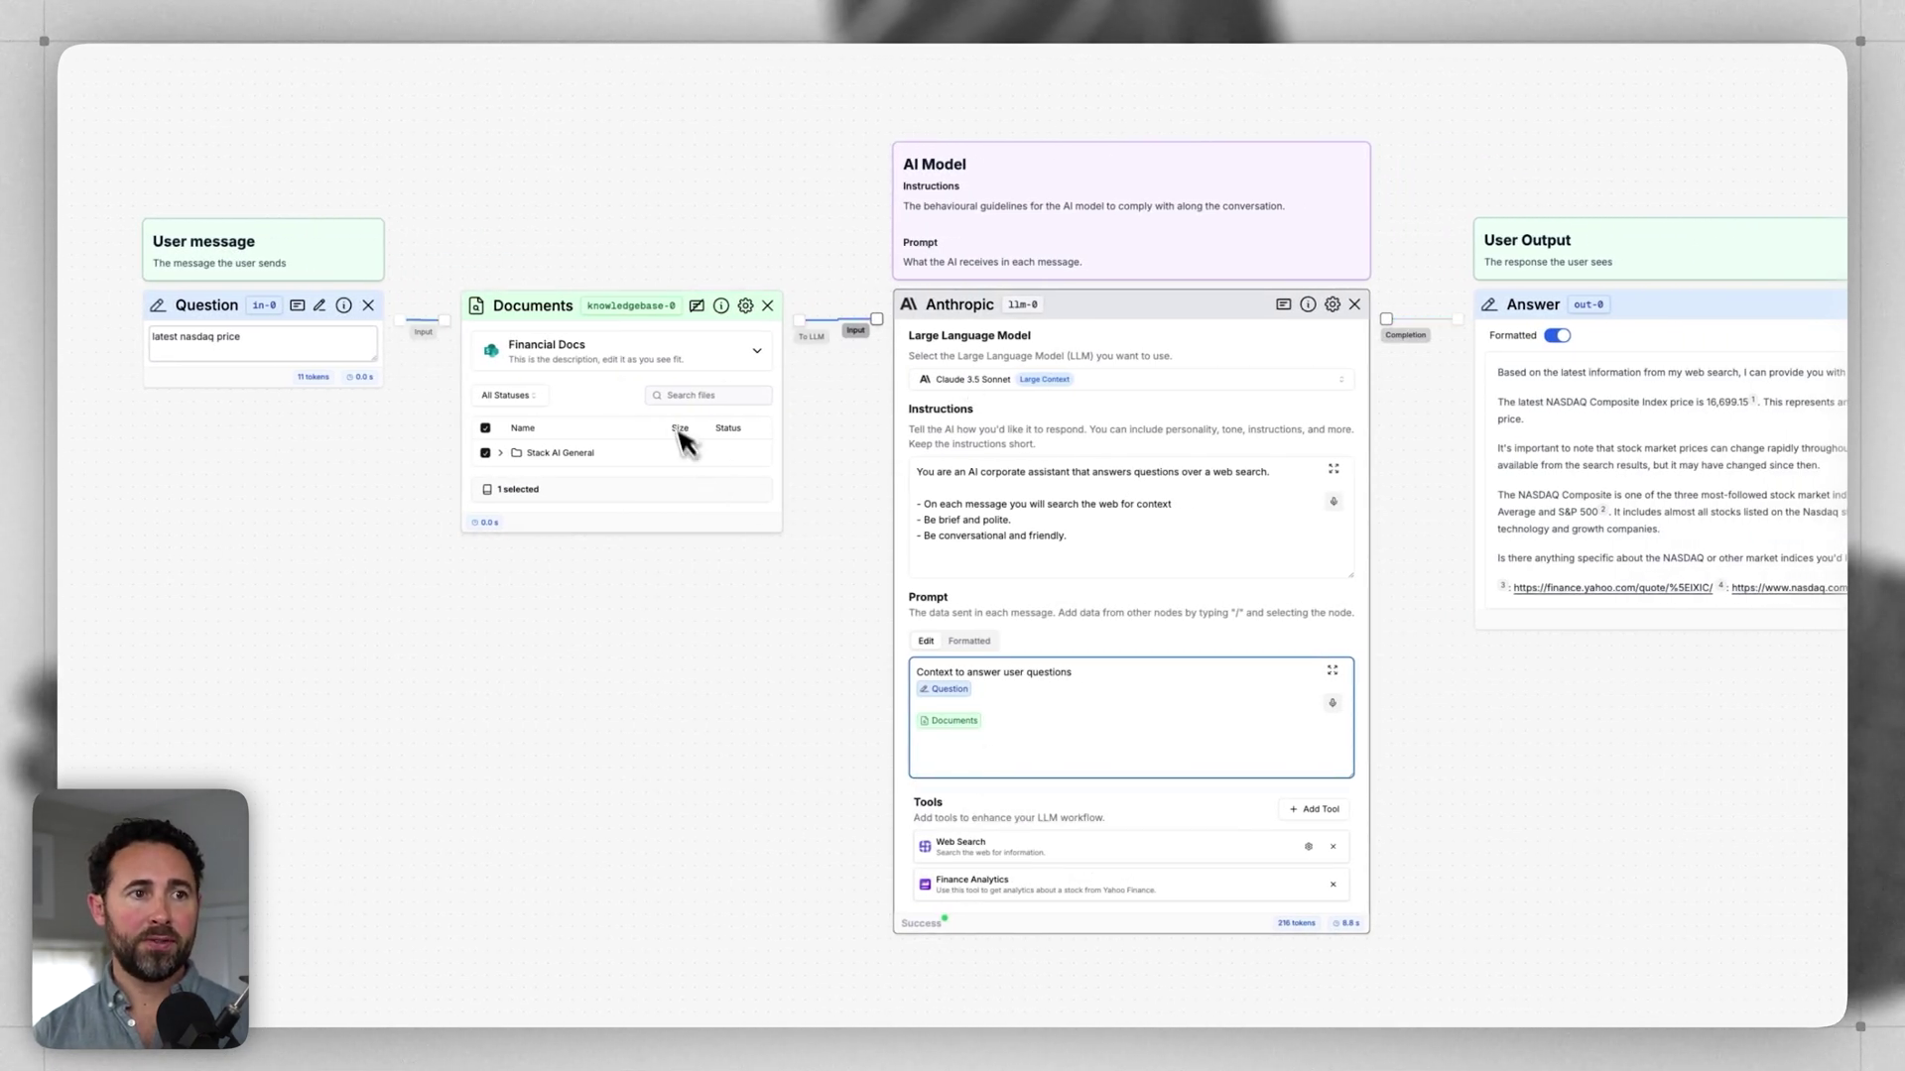
click(1005, 709)
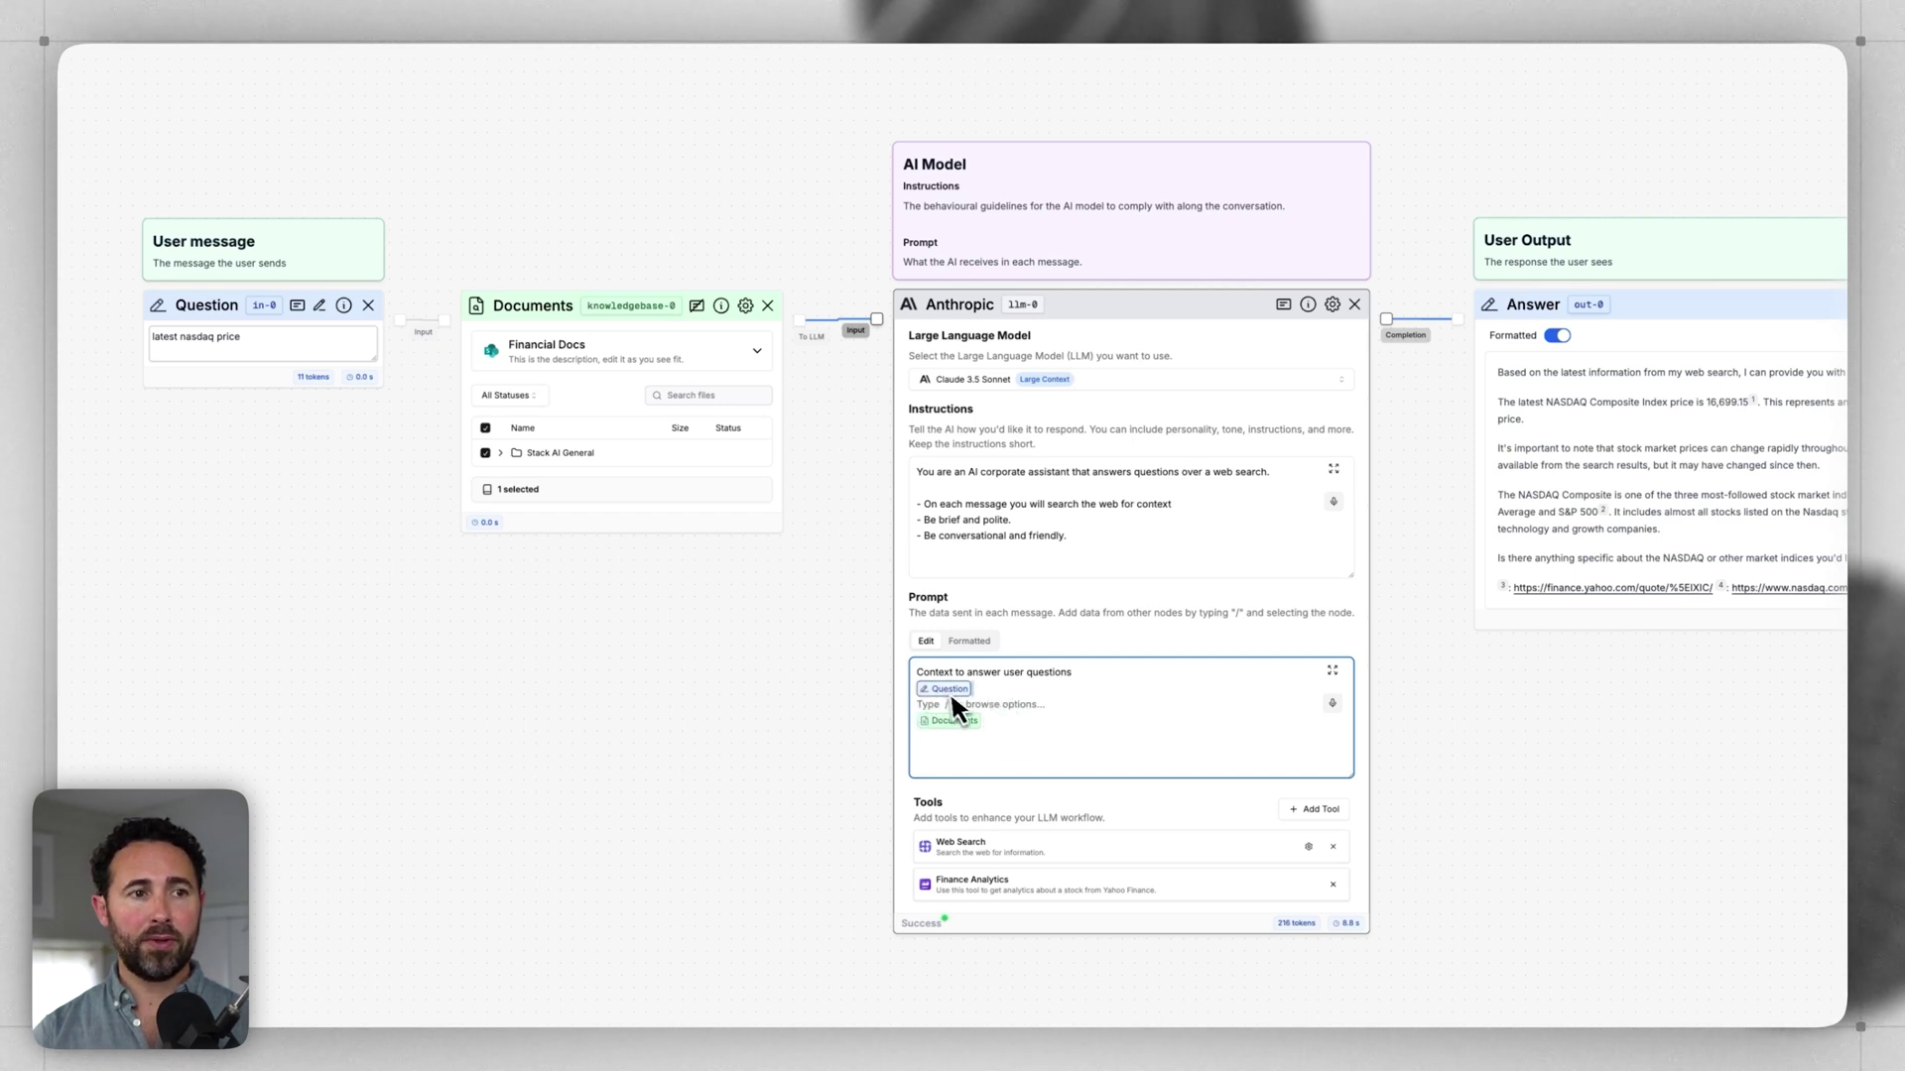
click(914, 783)
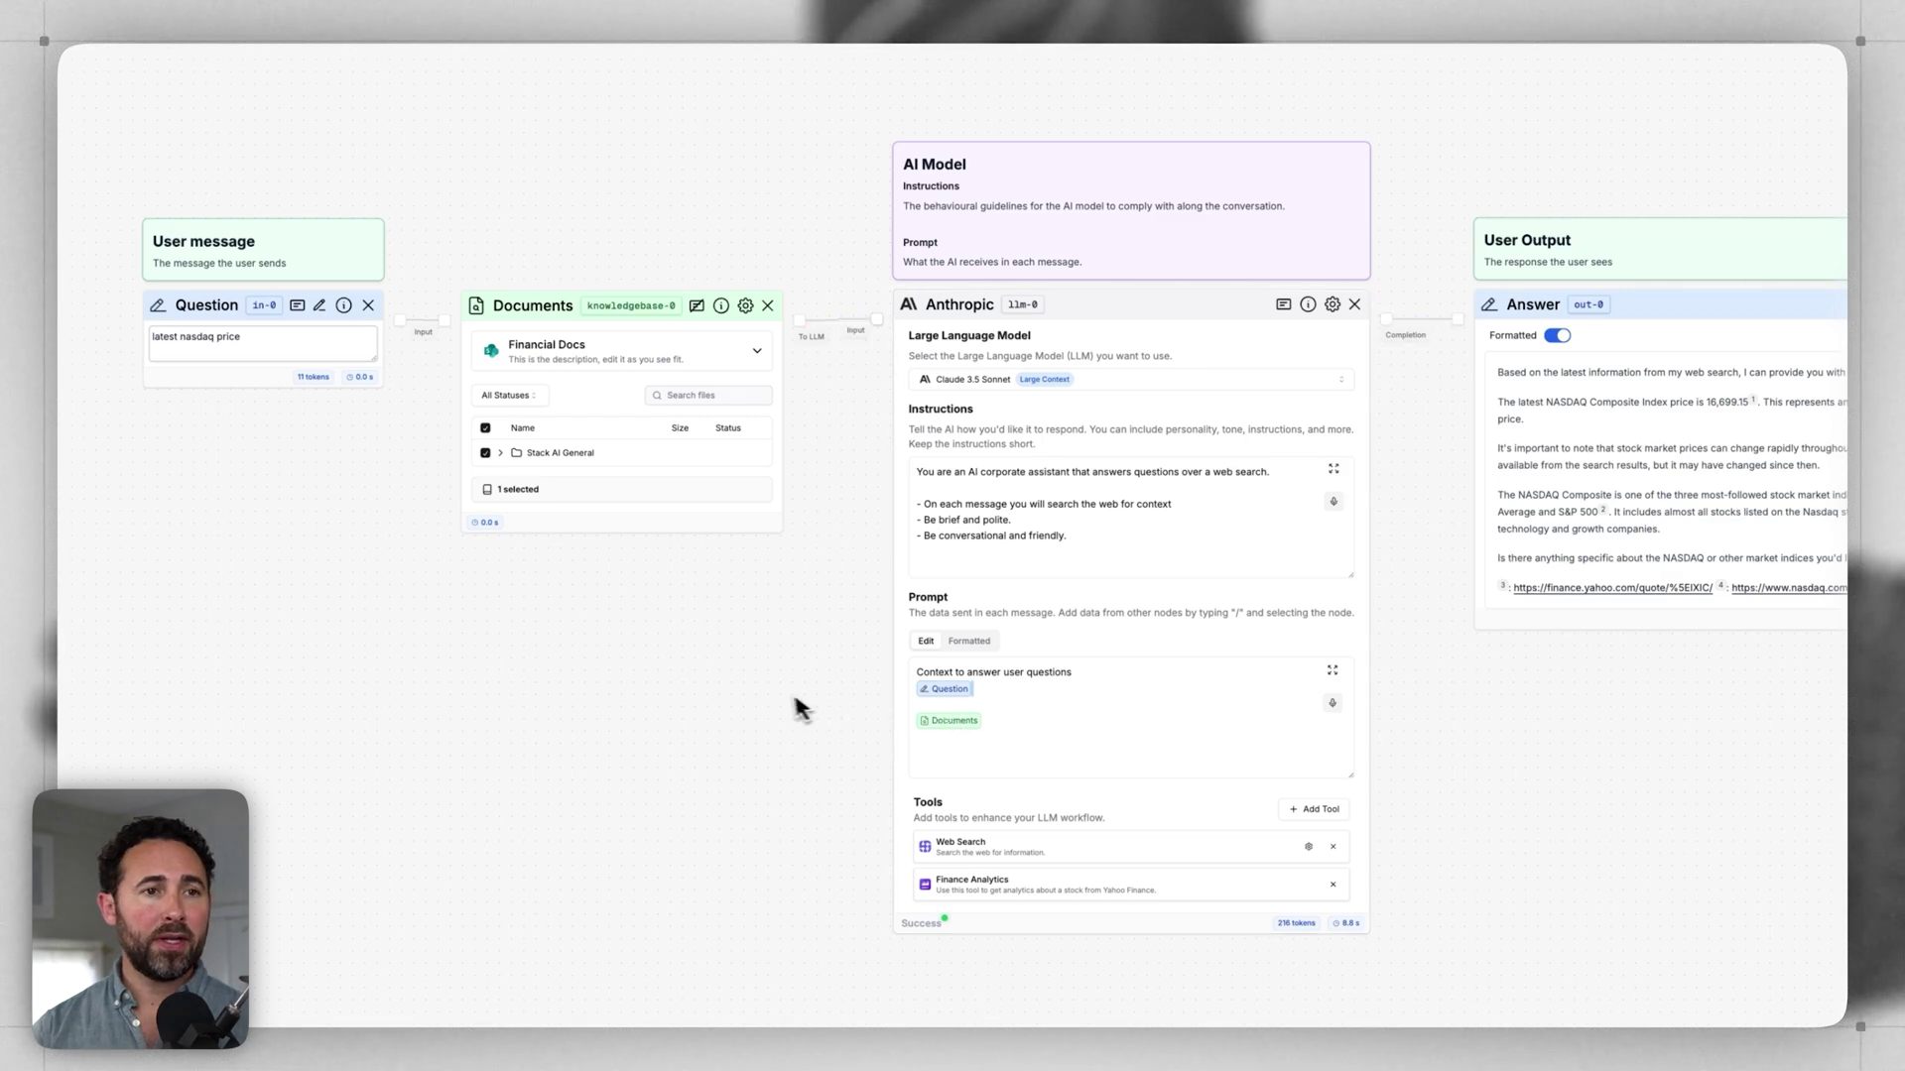
scroll(800, 706, right, 3)
scroll(584, 682, up, 2)
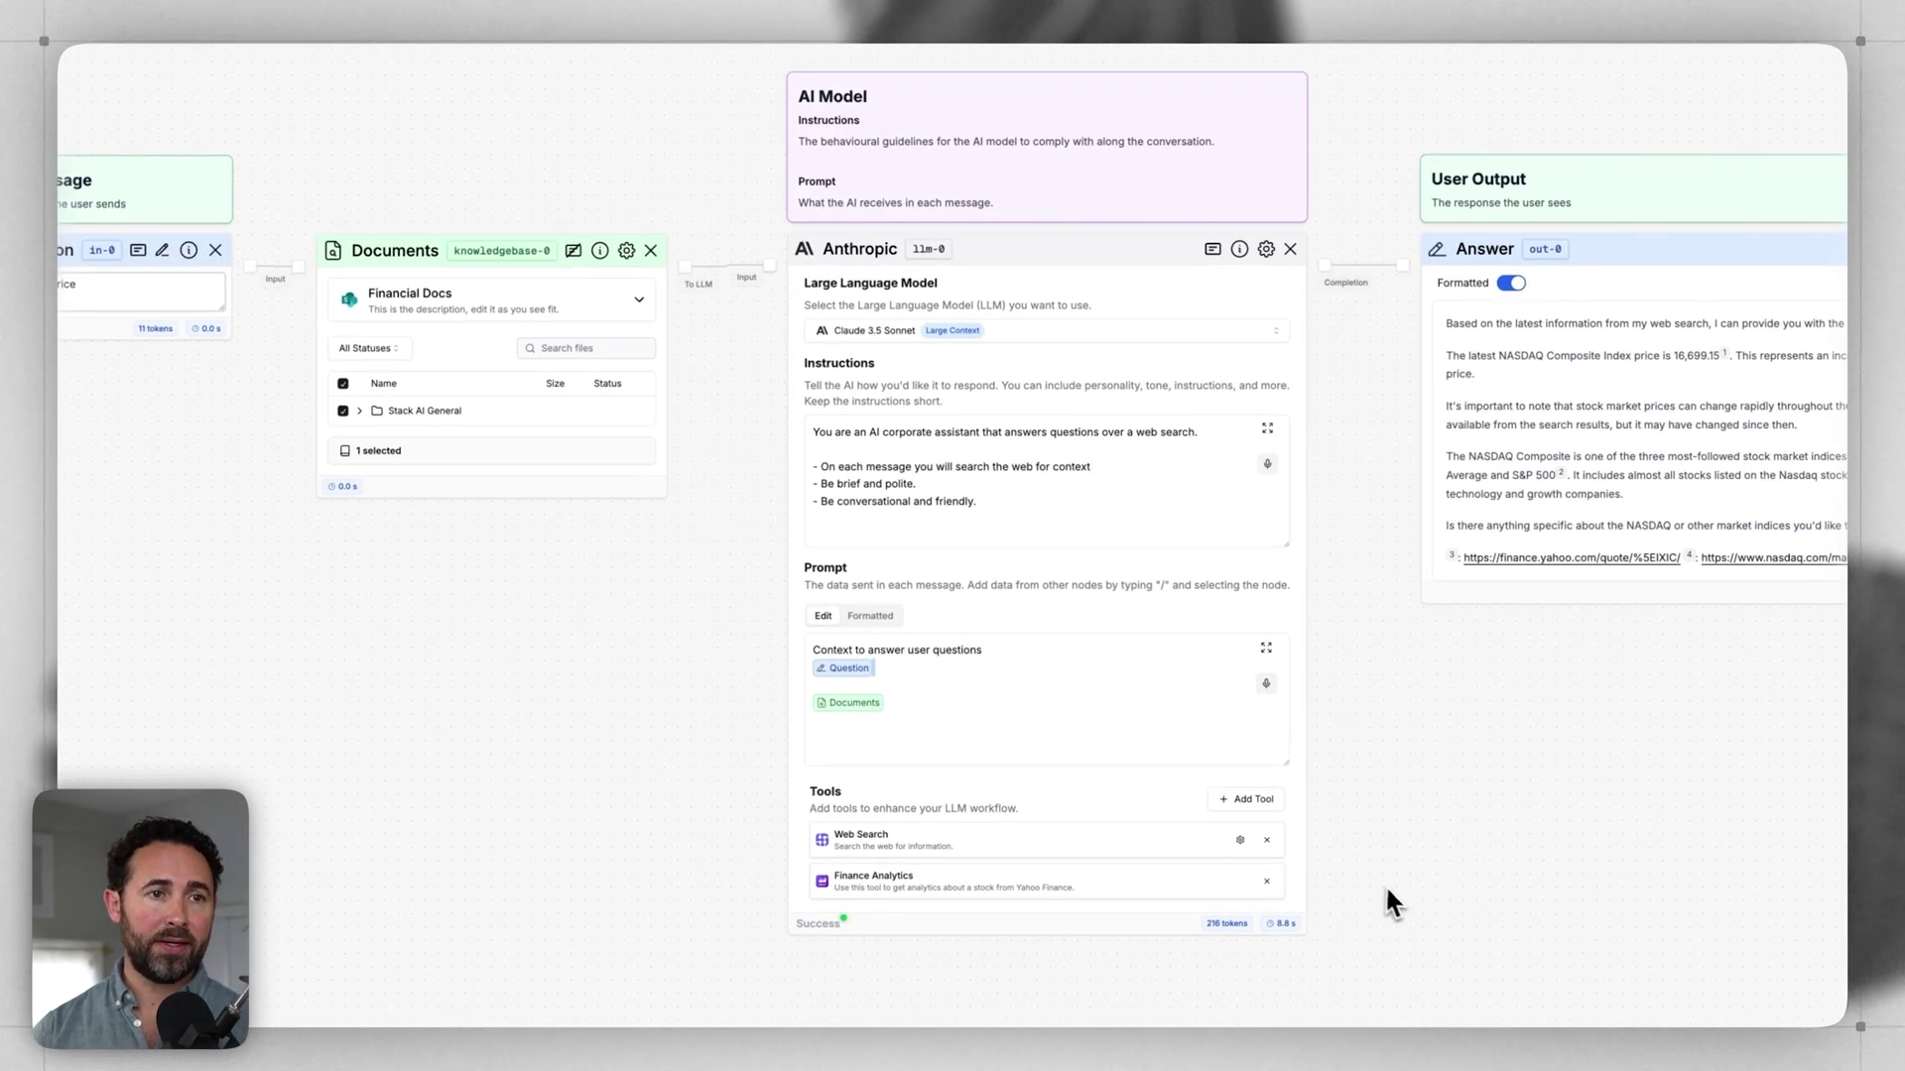
Browse the full tool list for the Anthropic node
click(1241, 798)
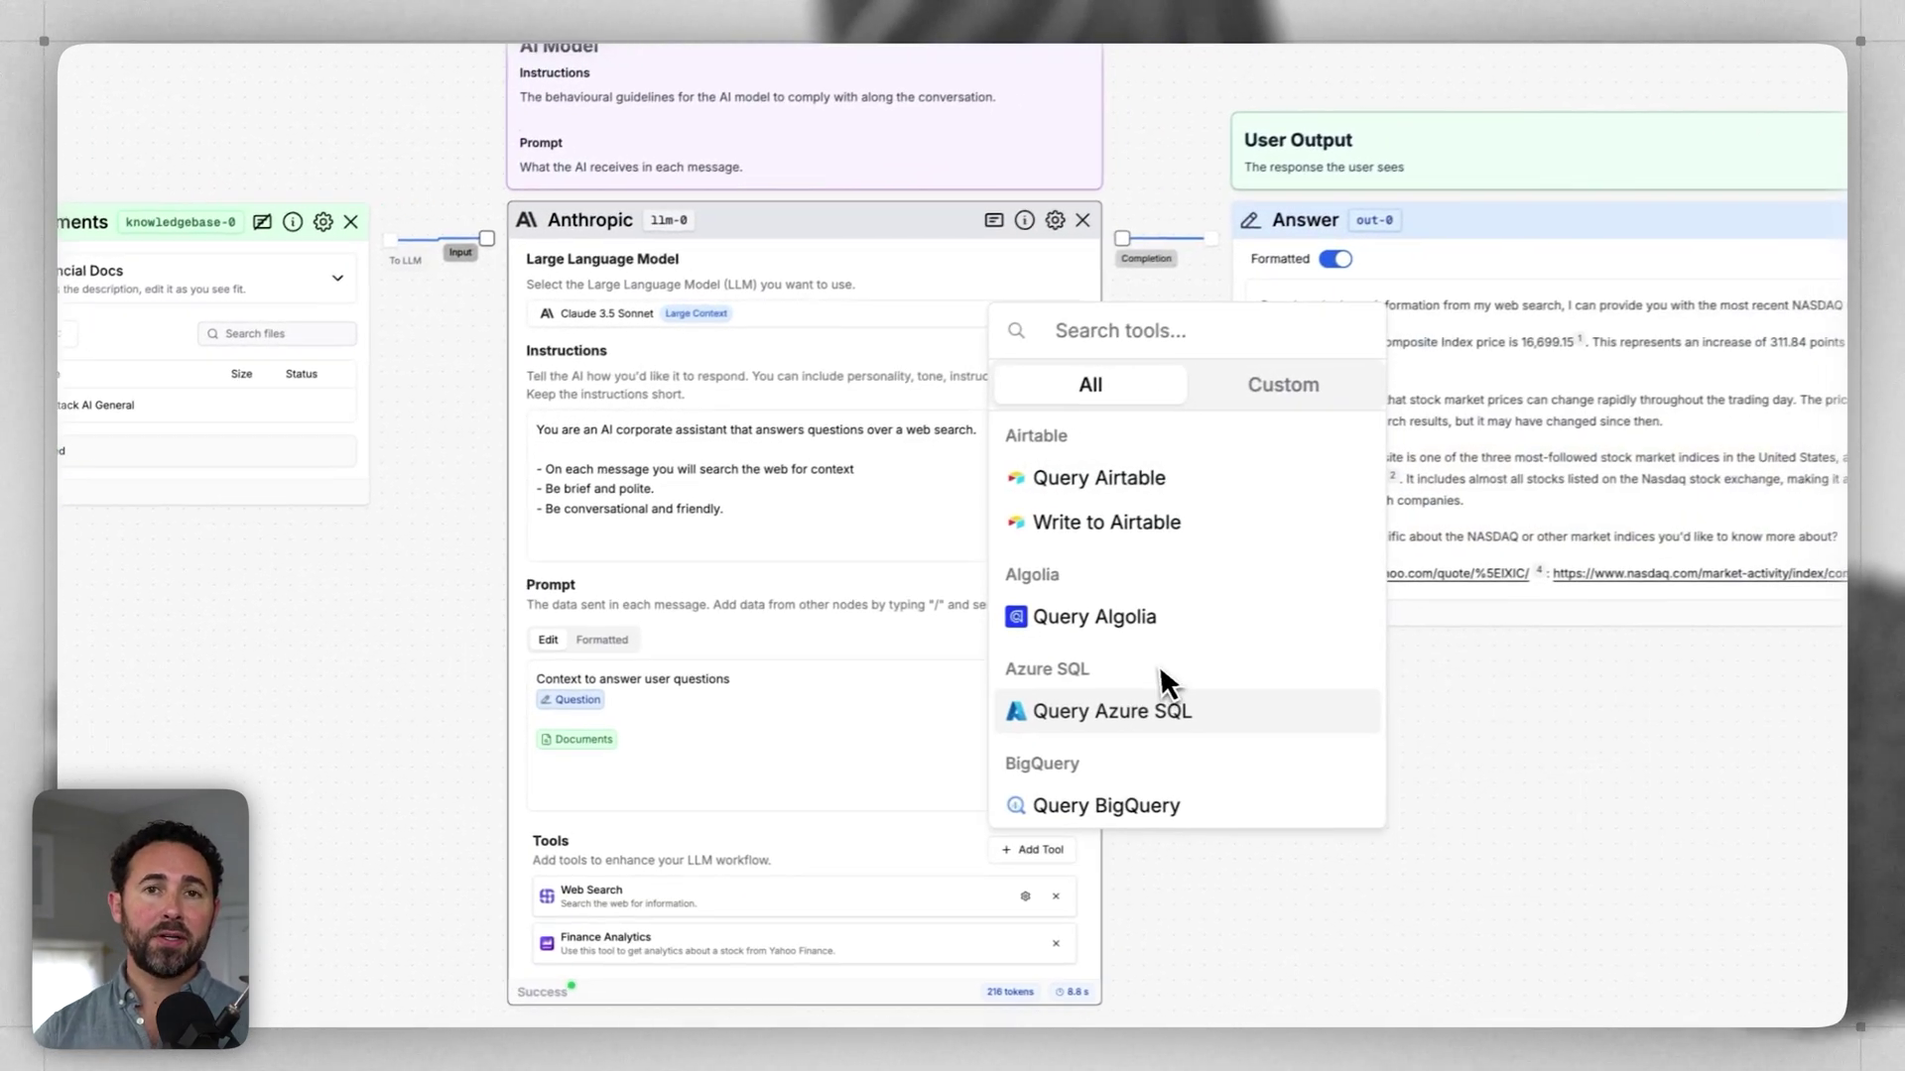
scroll(1141, 651, down, 10)
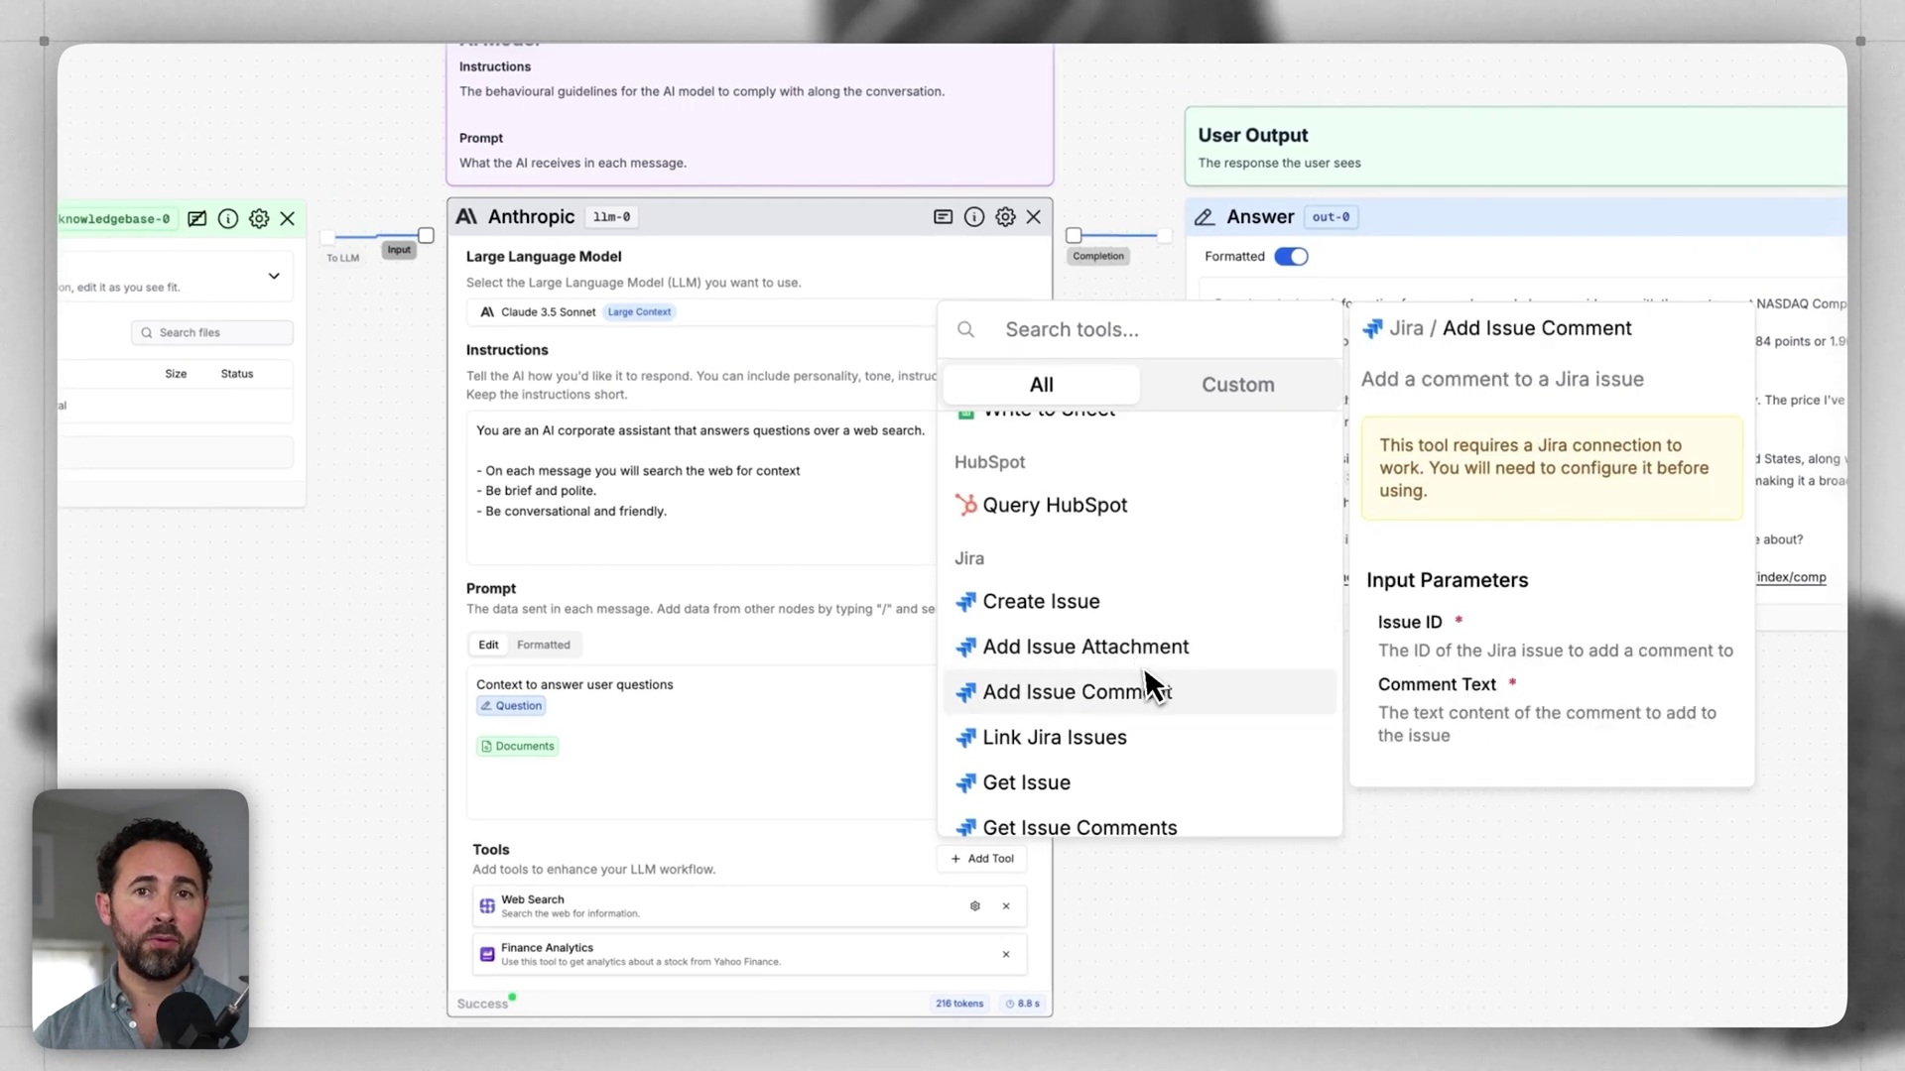
scroll(1146, 675, down, 4)
scroll(1148, 678, down, 1)
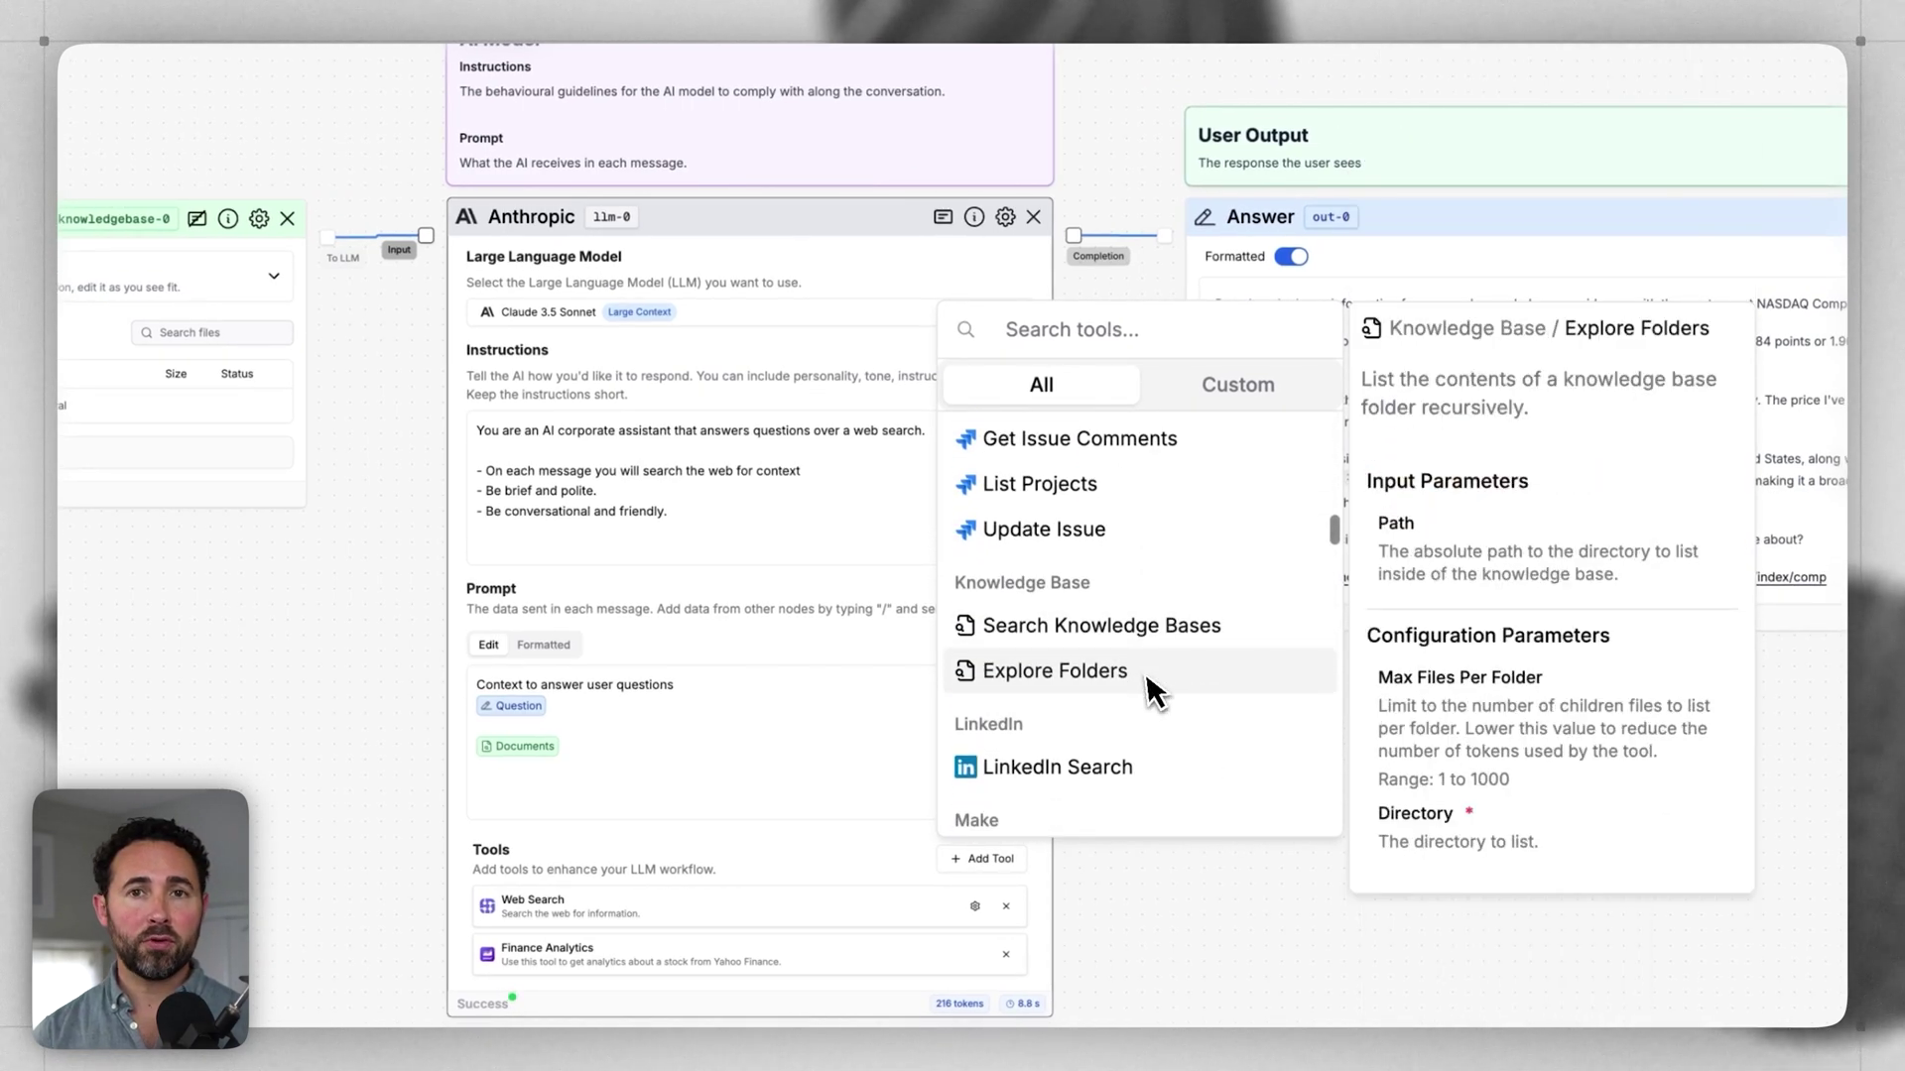
scroll(1147, 677, down, 3)
scroll(1156, 694, down, 3)
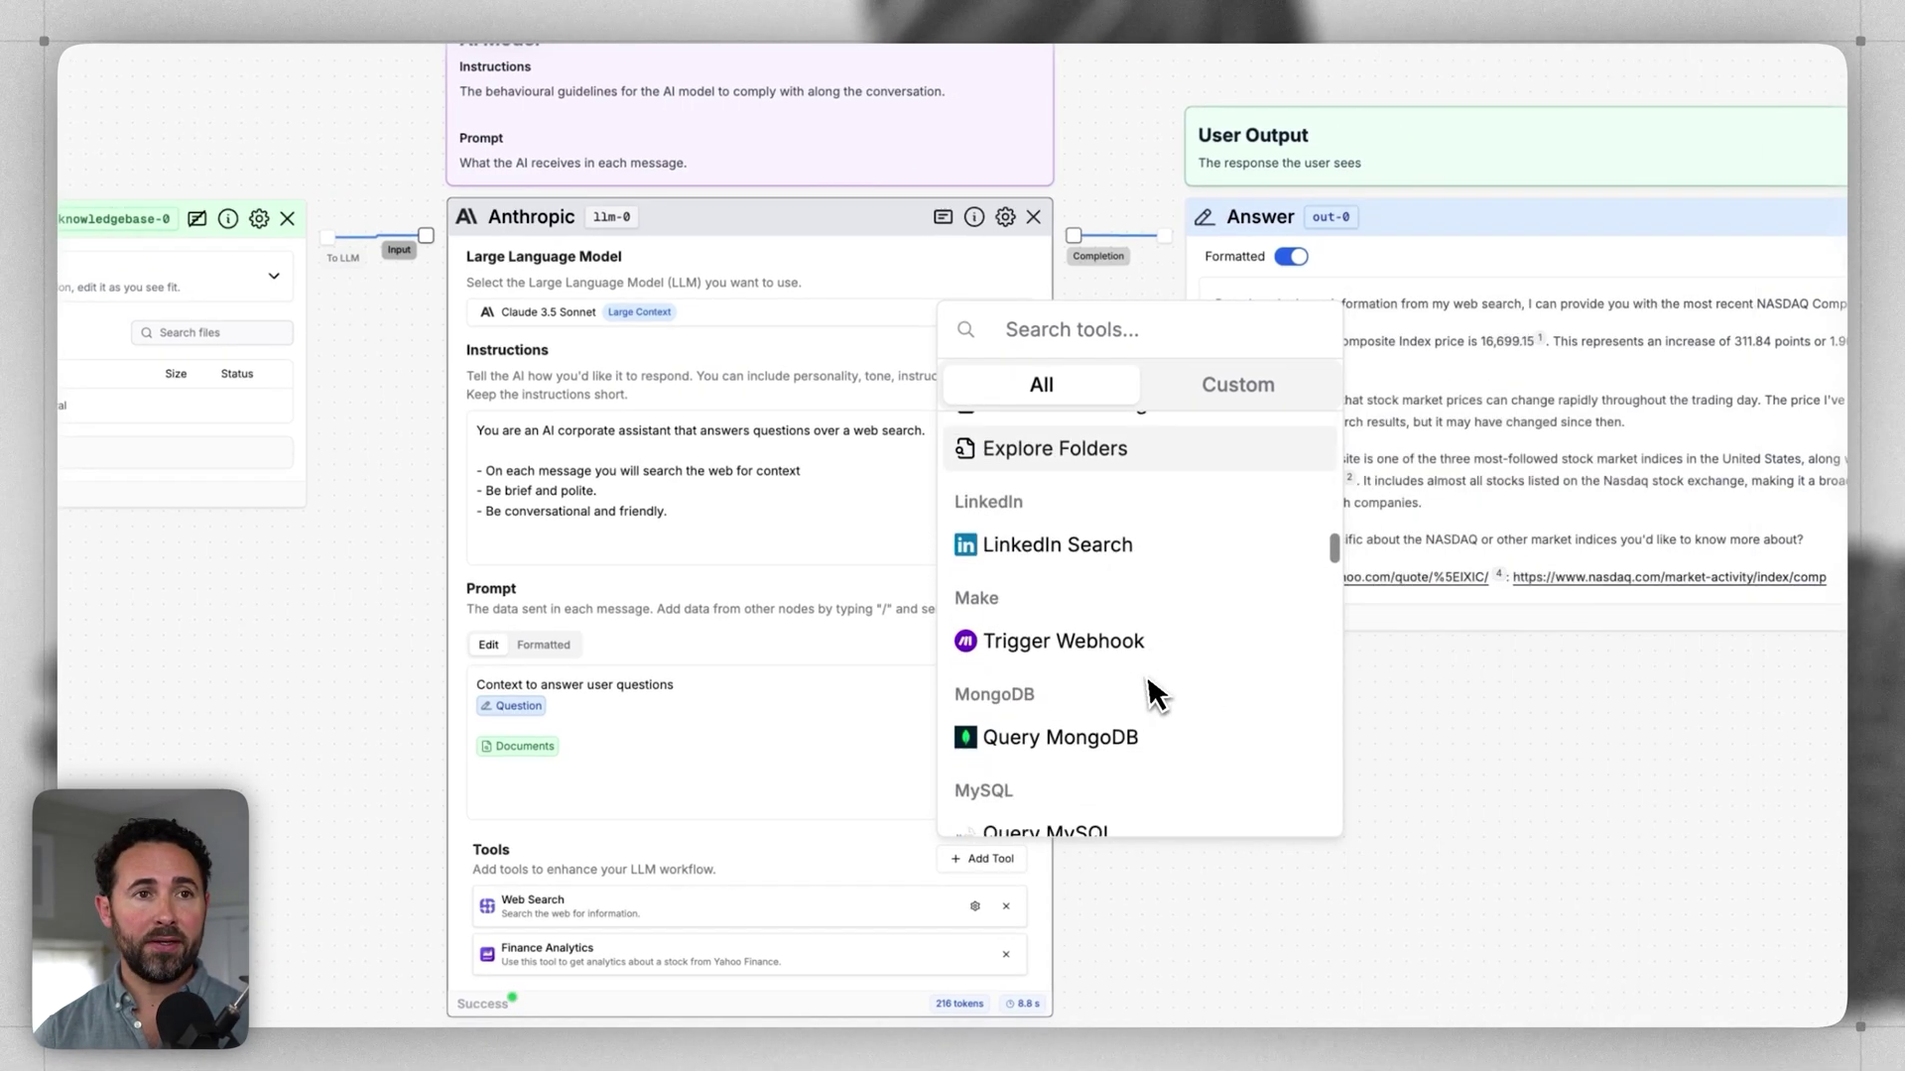
scroll(1159, 695, up, 5)
scroll(1156, 685, up, 10)
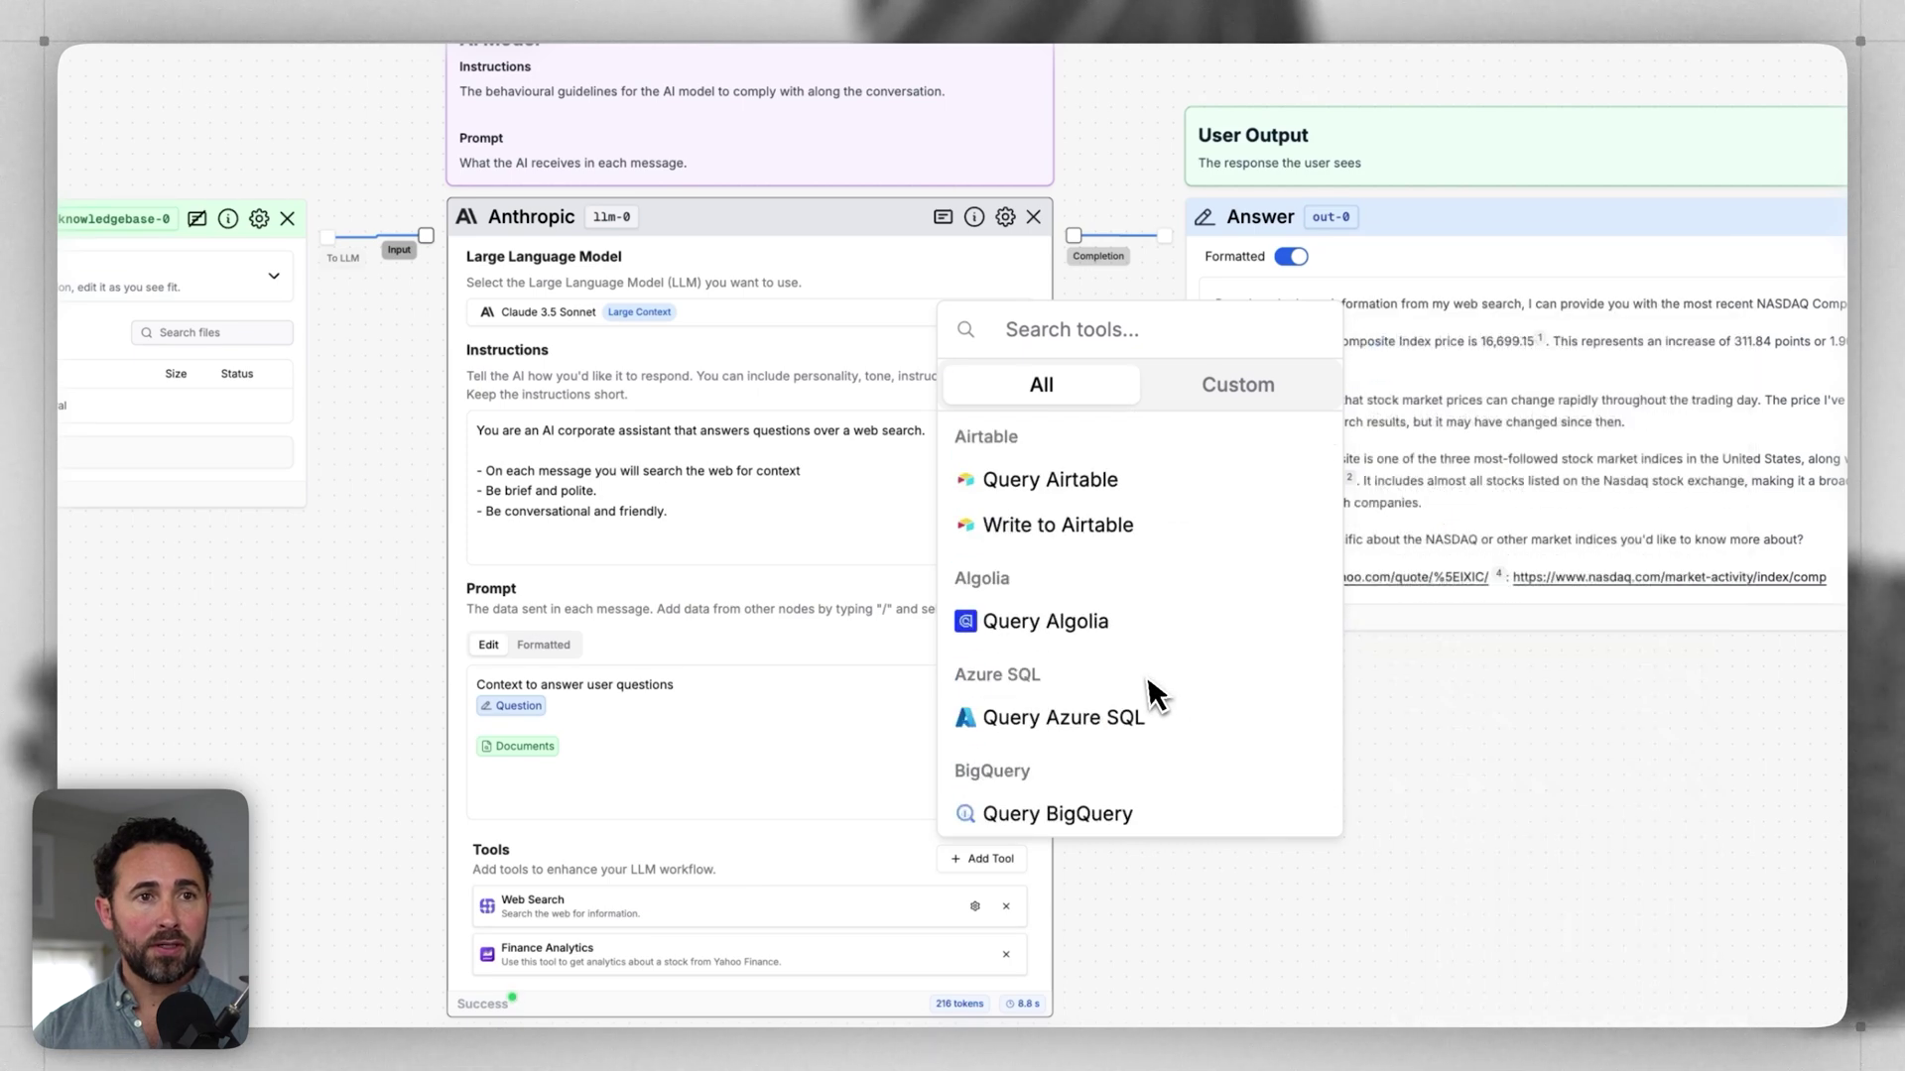
Start creating a custom tool, then consult the OpenAPI specification and Custom Tools documentation
click(1248, 395)
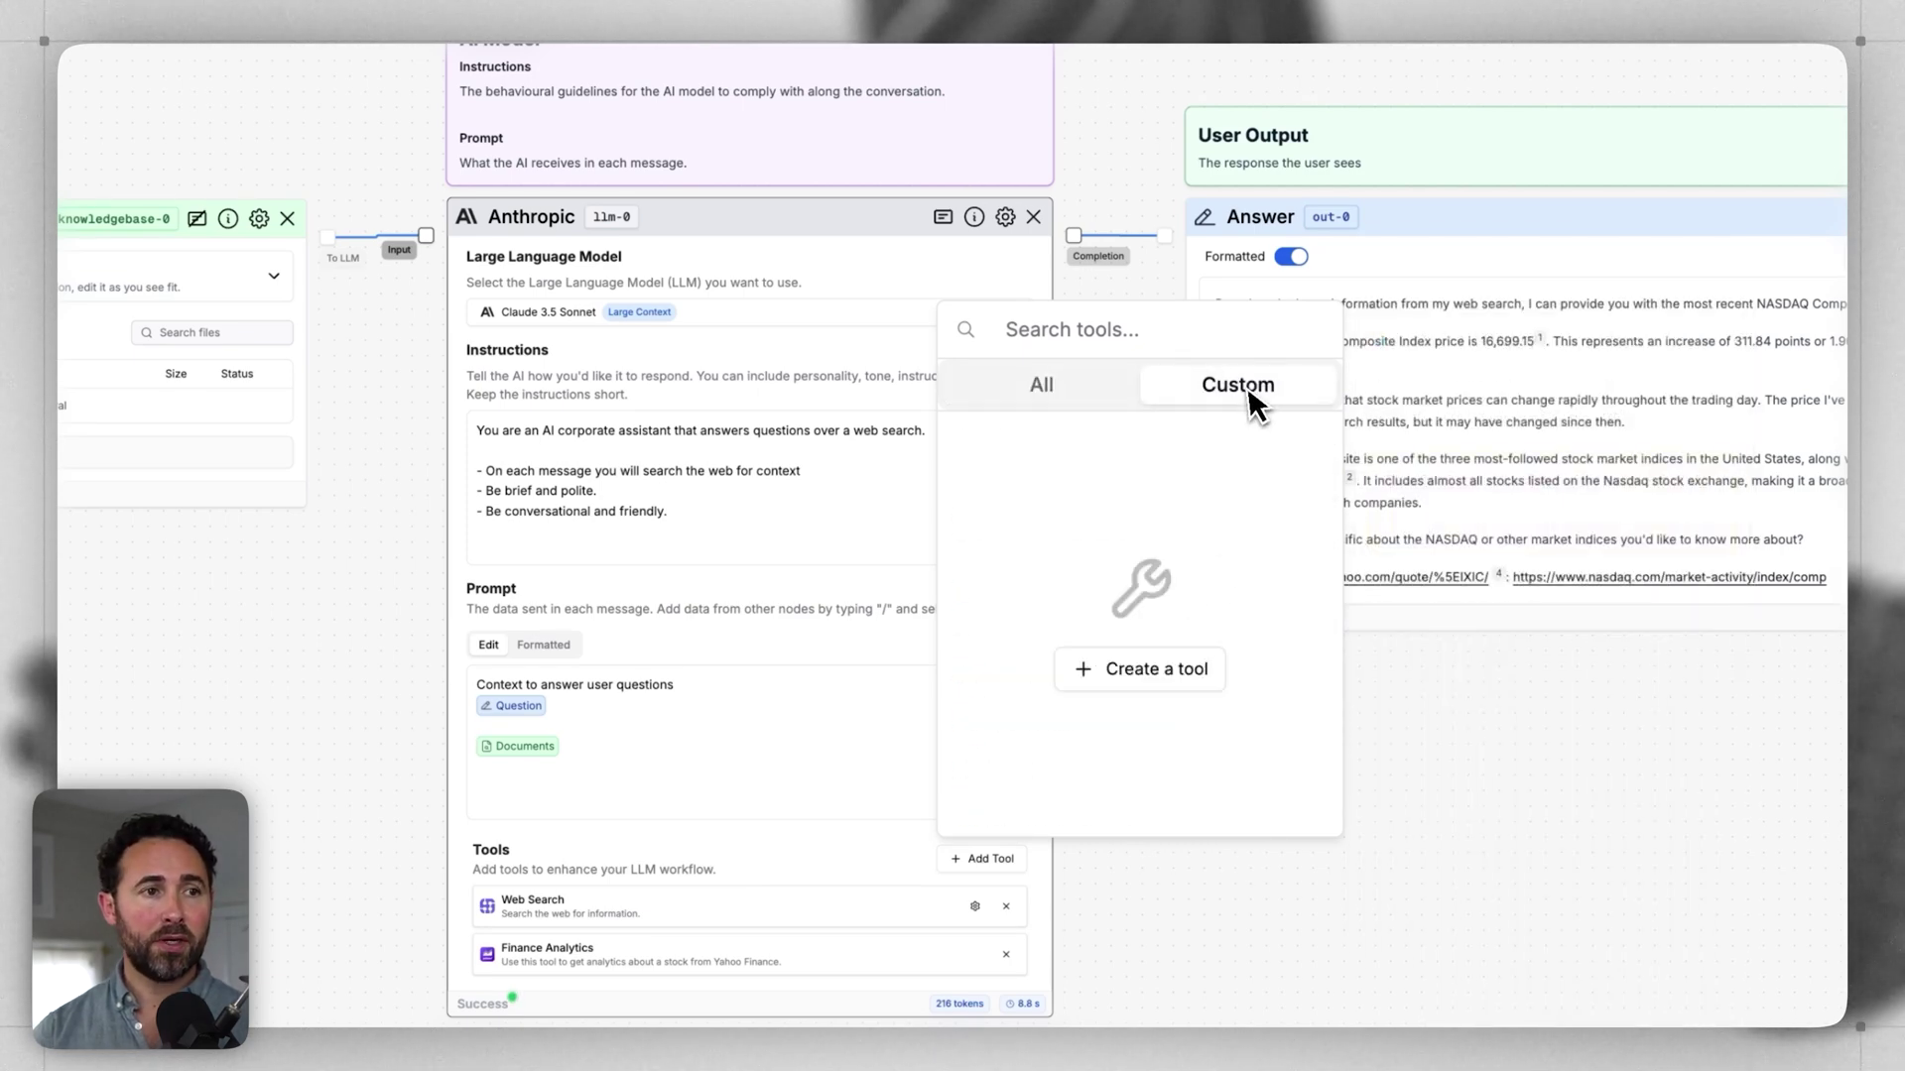
click(1162, 680)
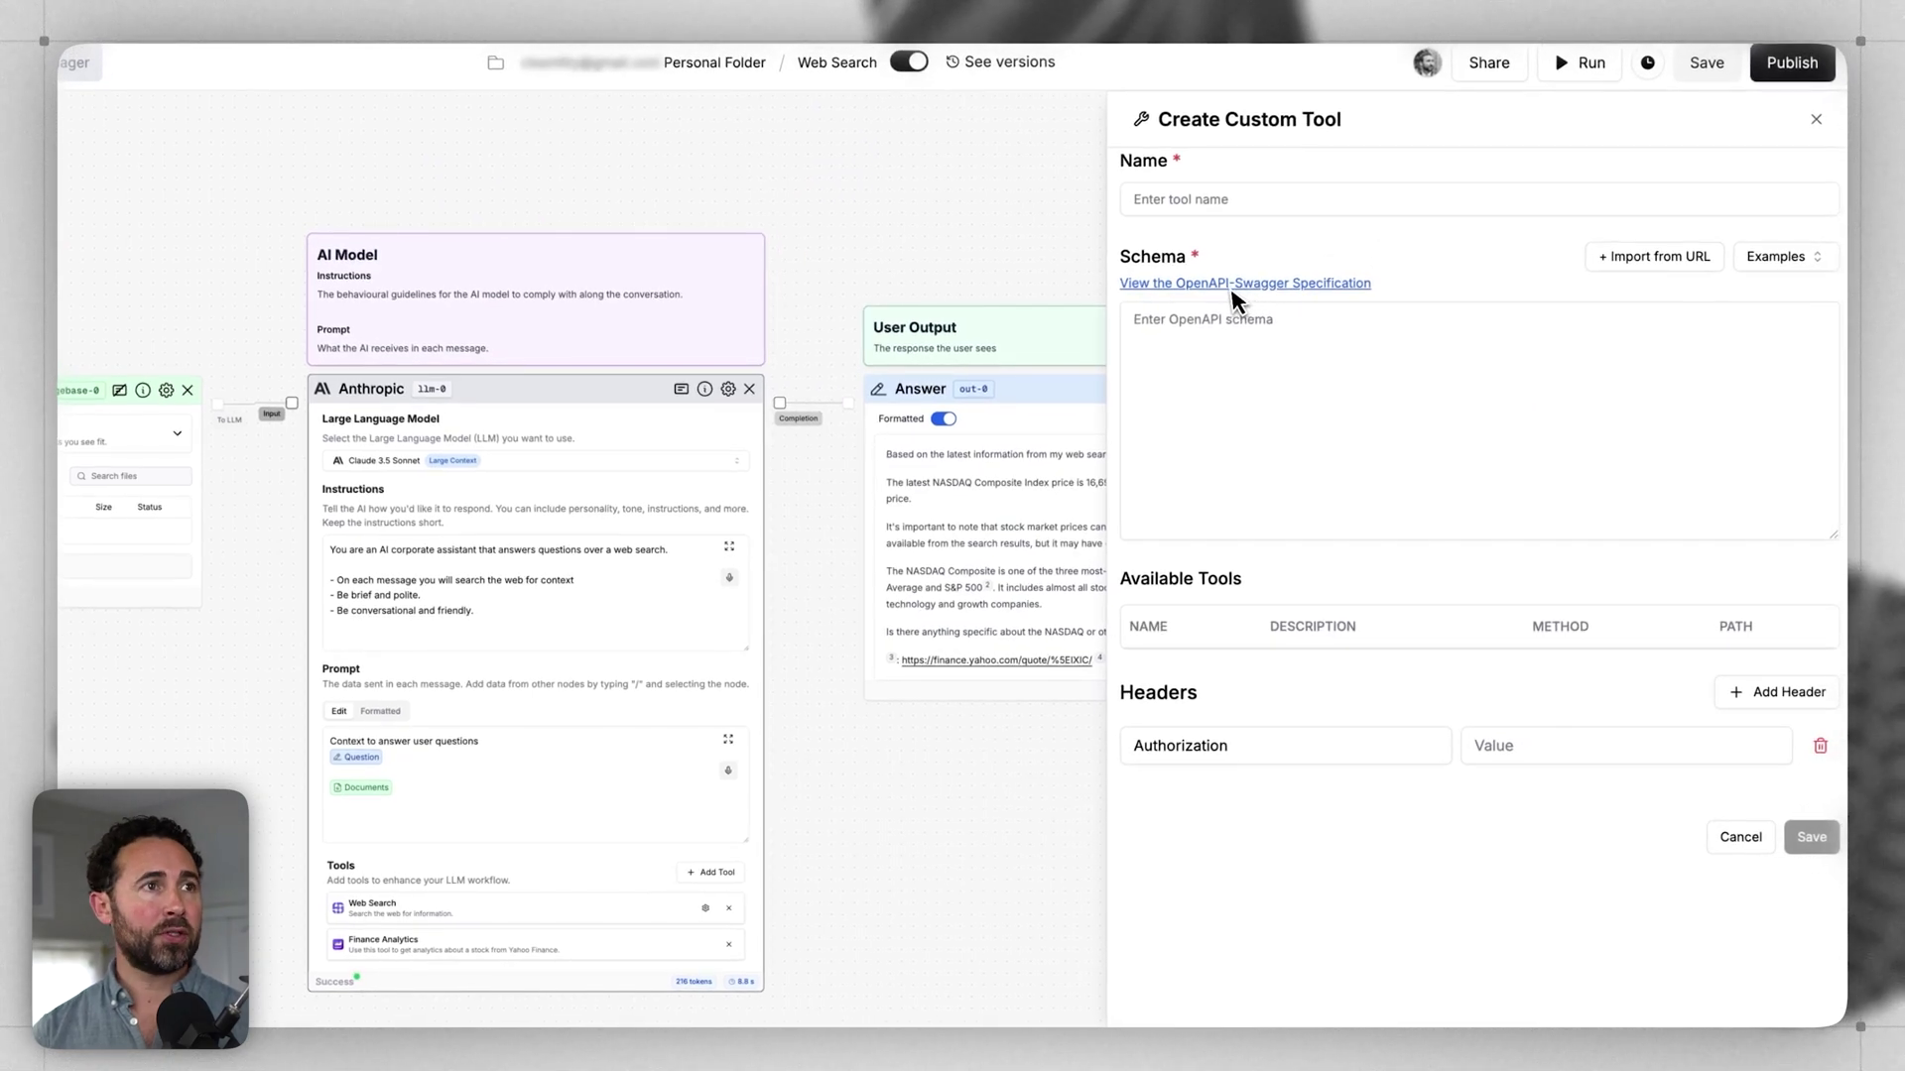
click(1233, 287)
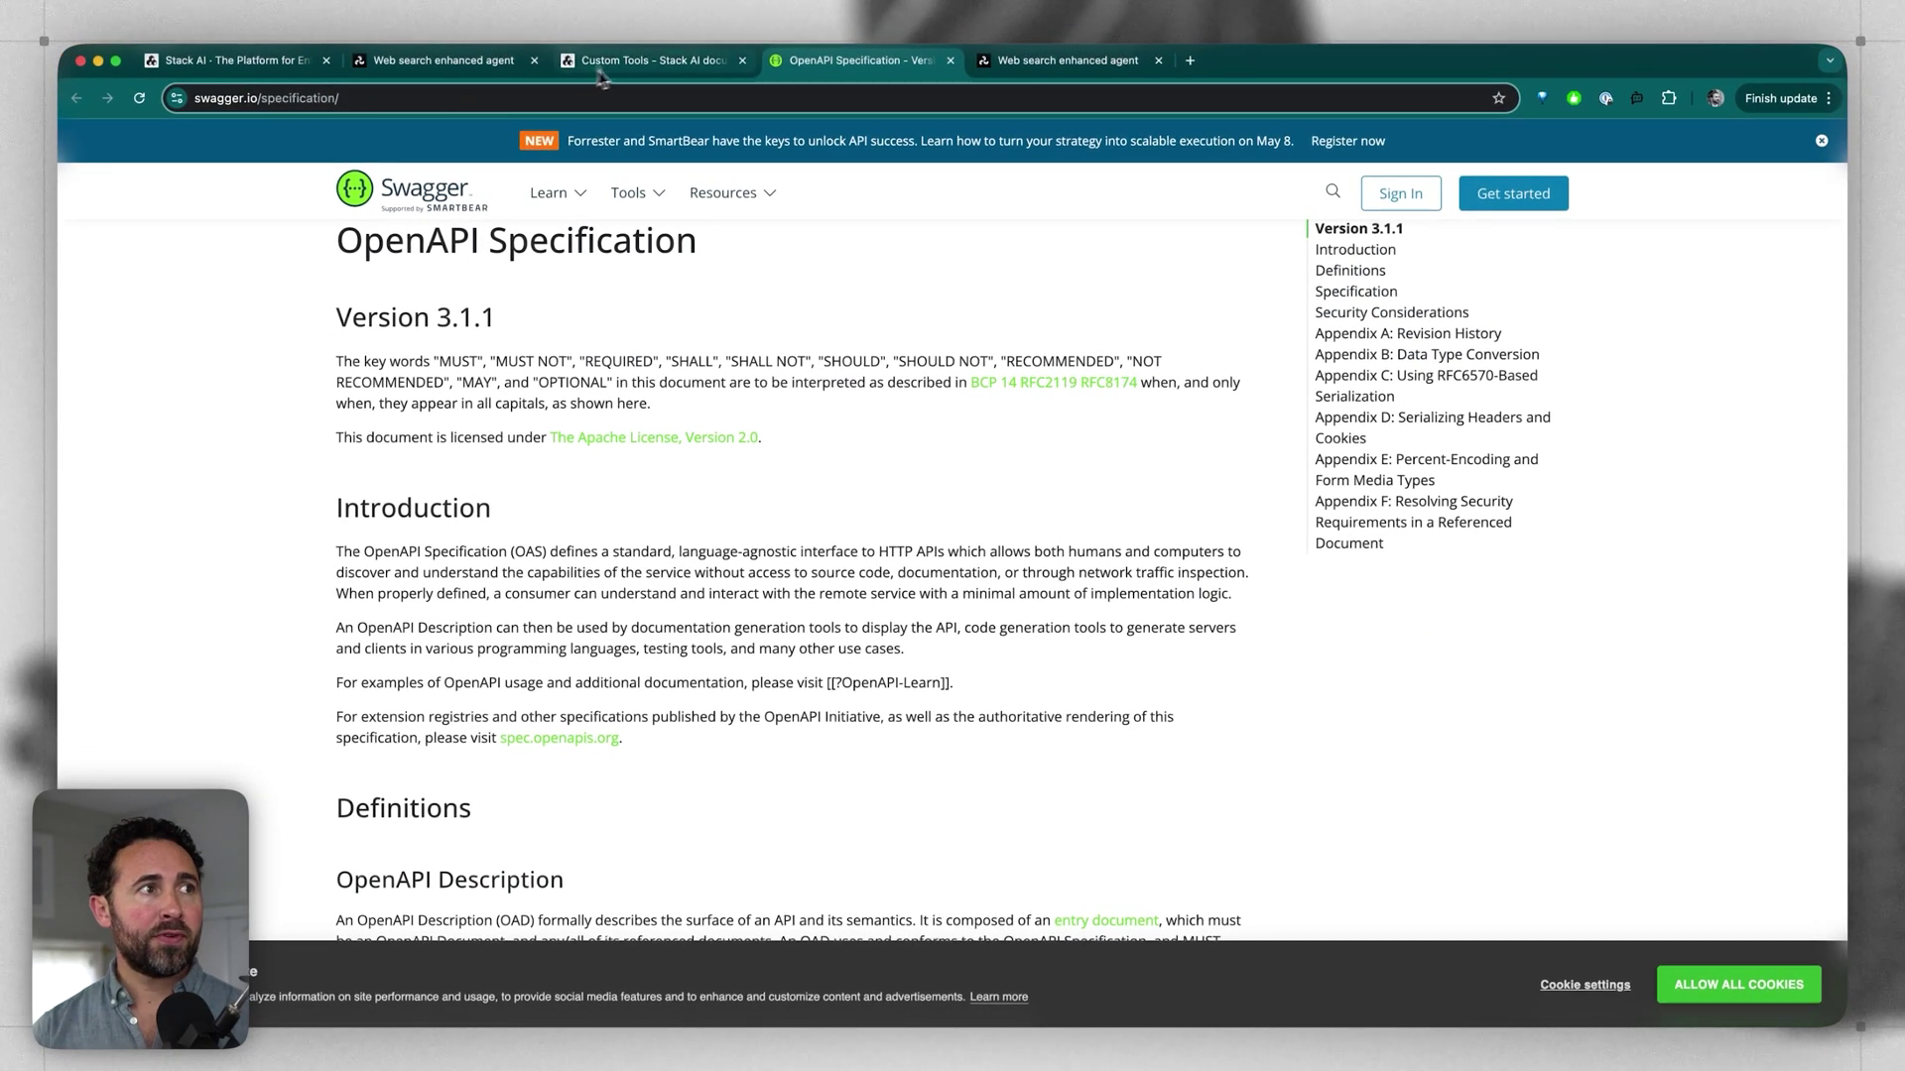
click(629, 66)
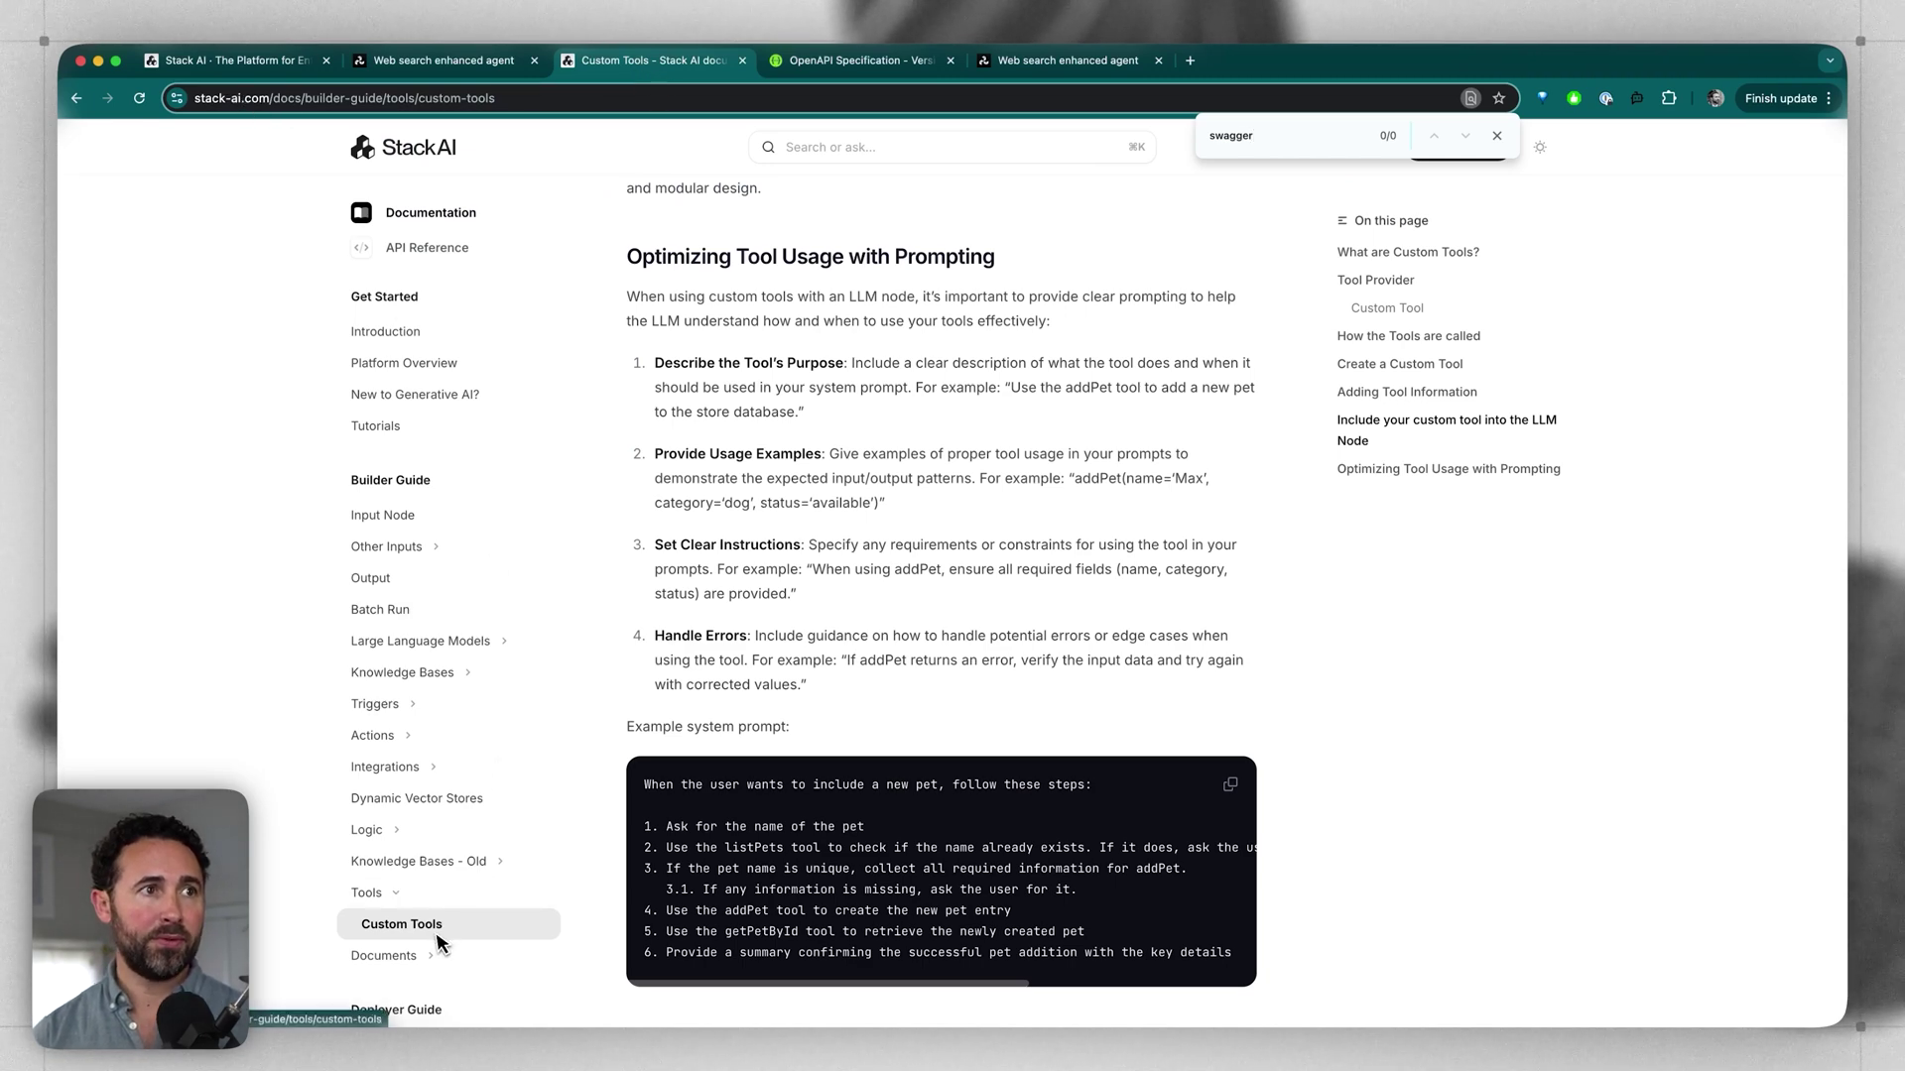
Scroll through the Custom Tools docs on adding tools to LLM nodes and prompting them
scroll(575, 806, up, 6)
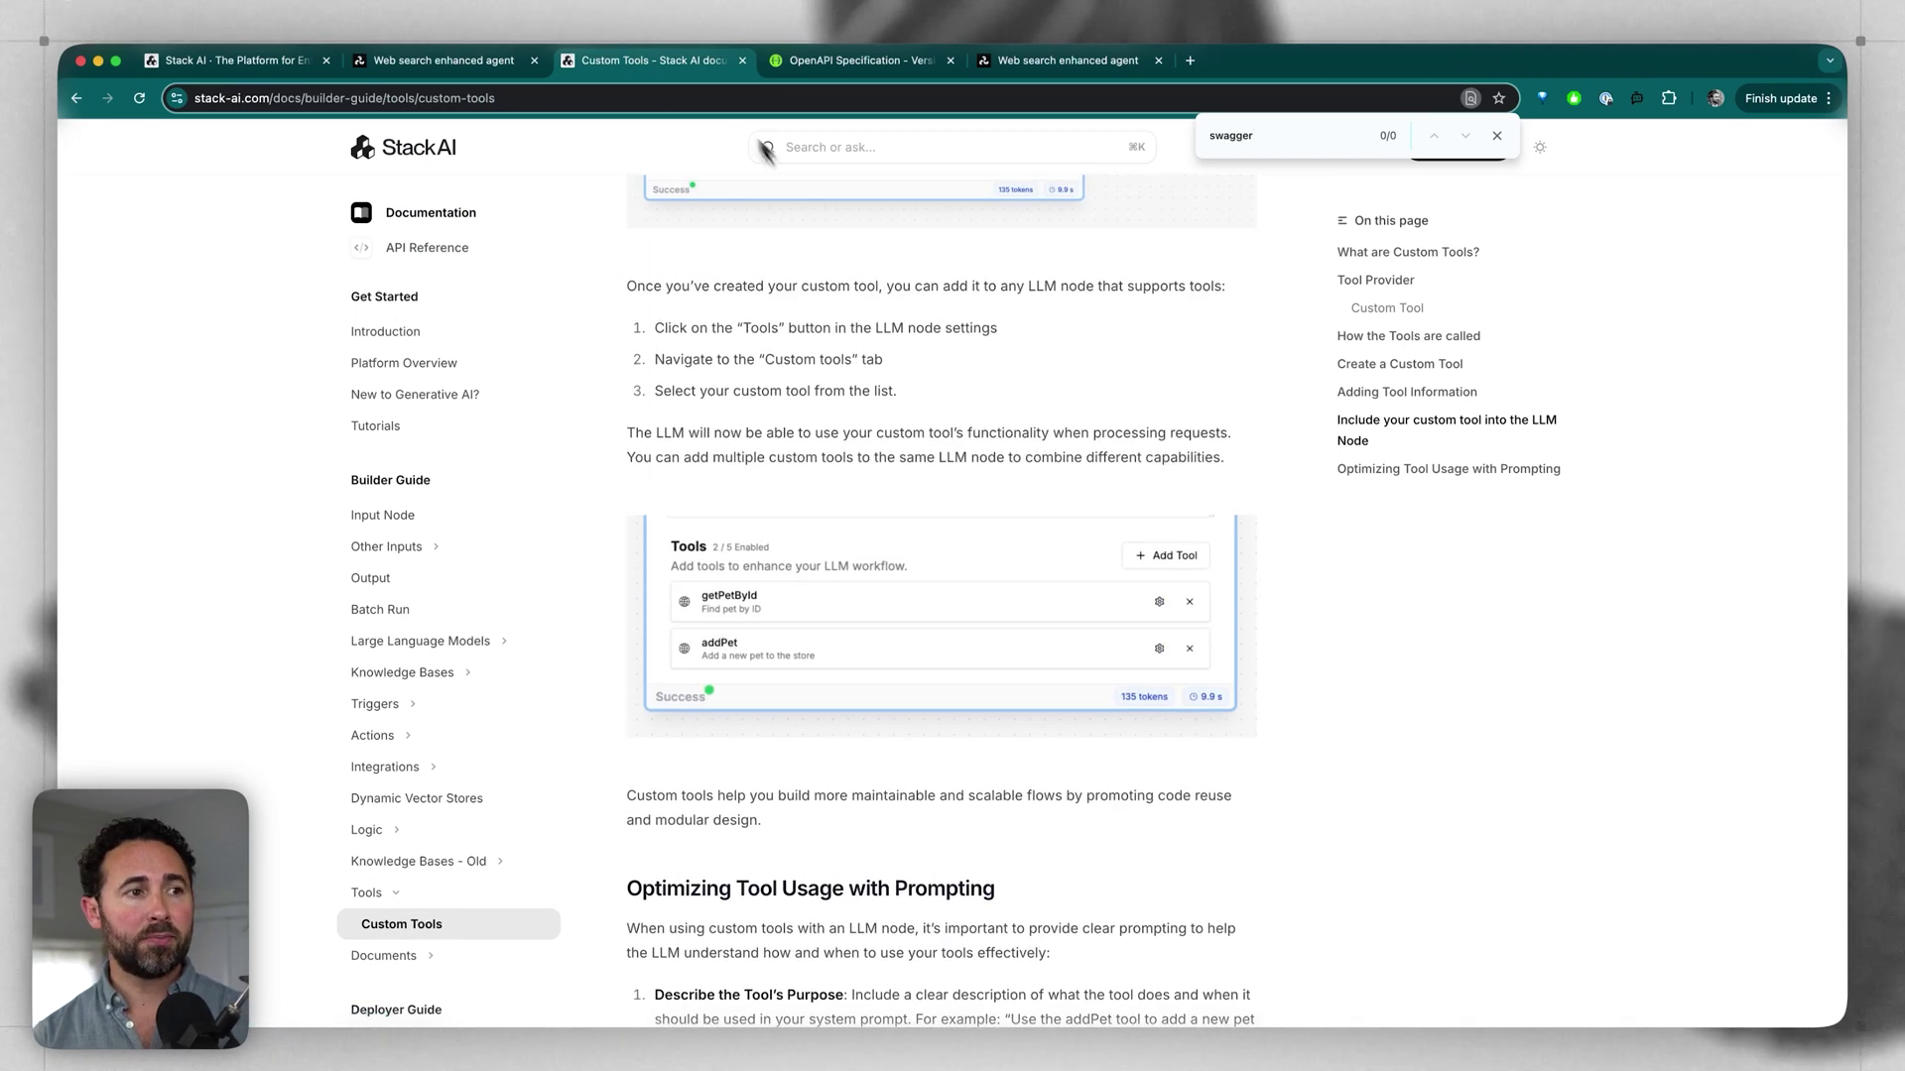
scroll(910, 536, down, 4)
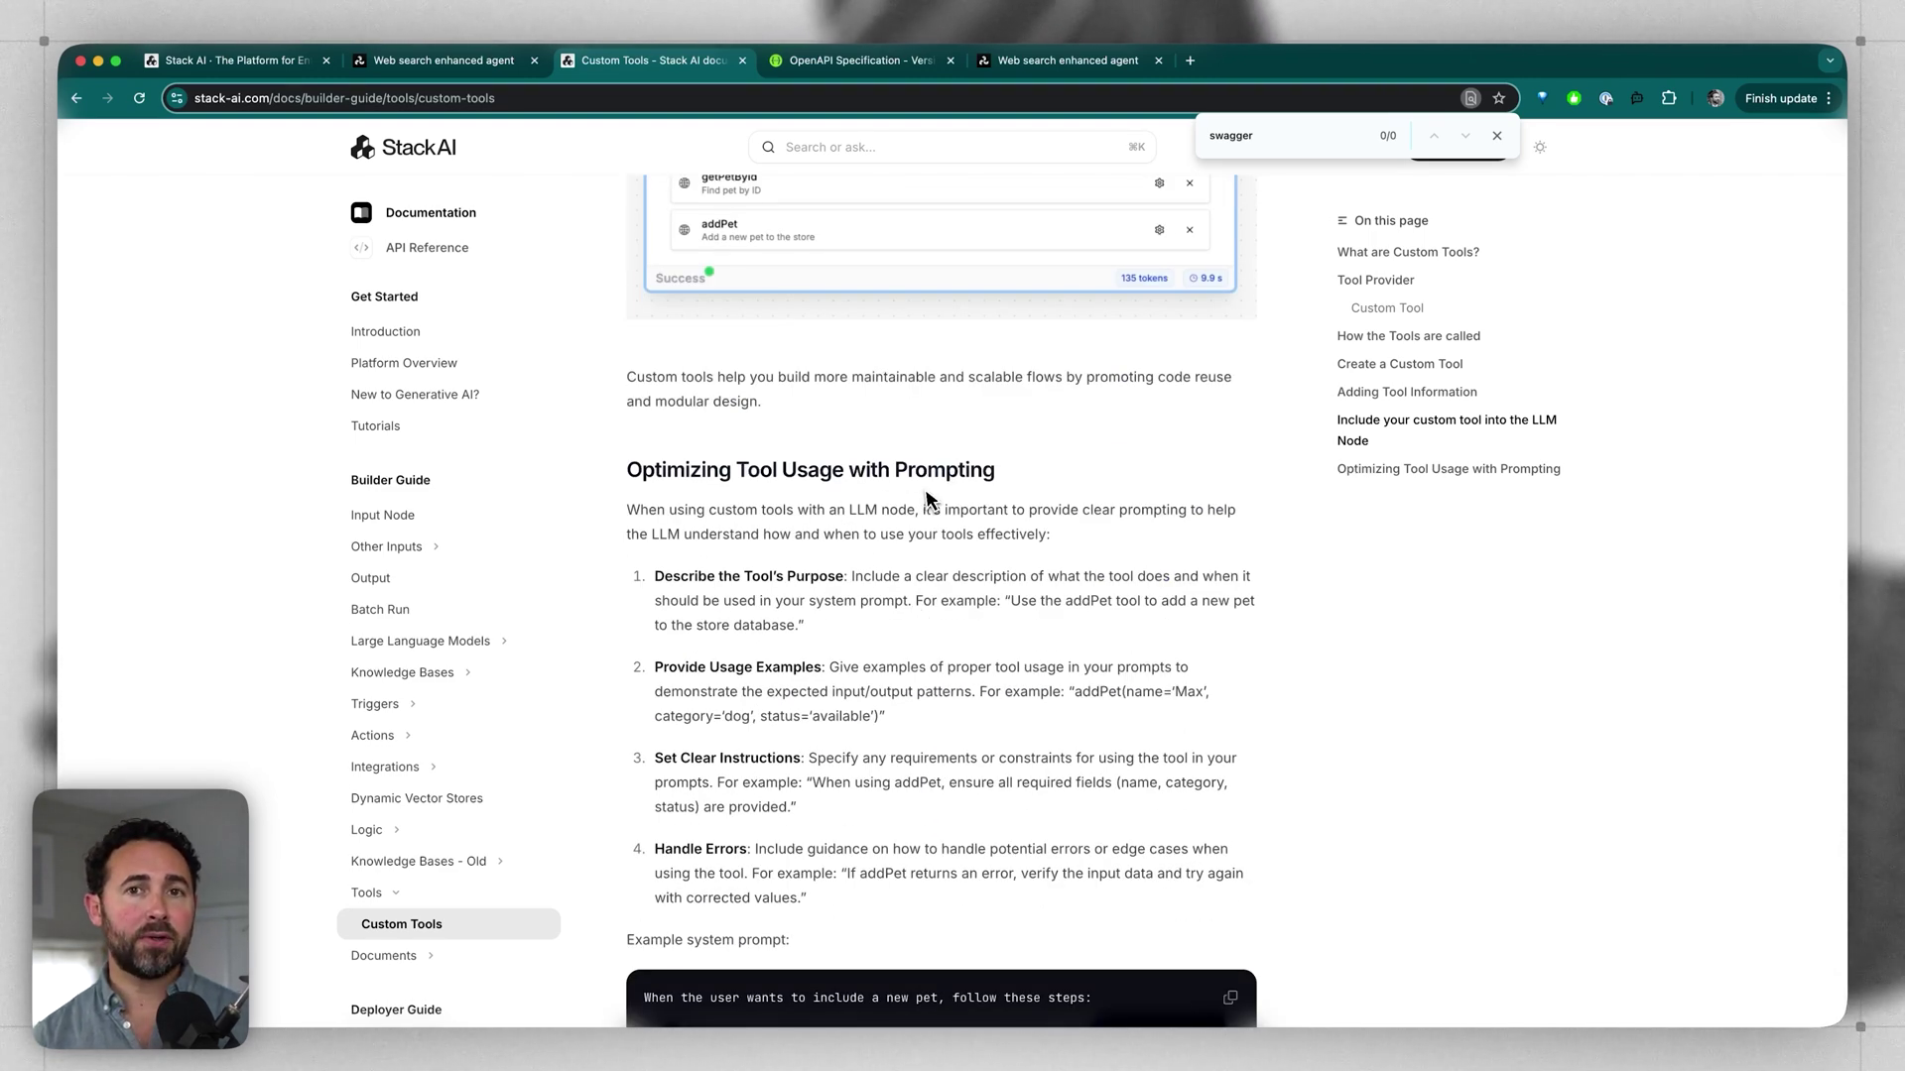
scroll(794, 552, down, 2)
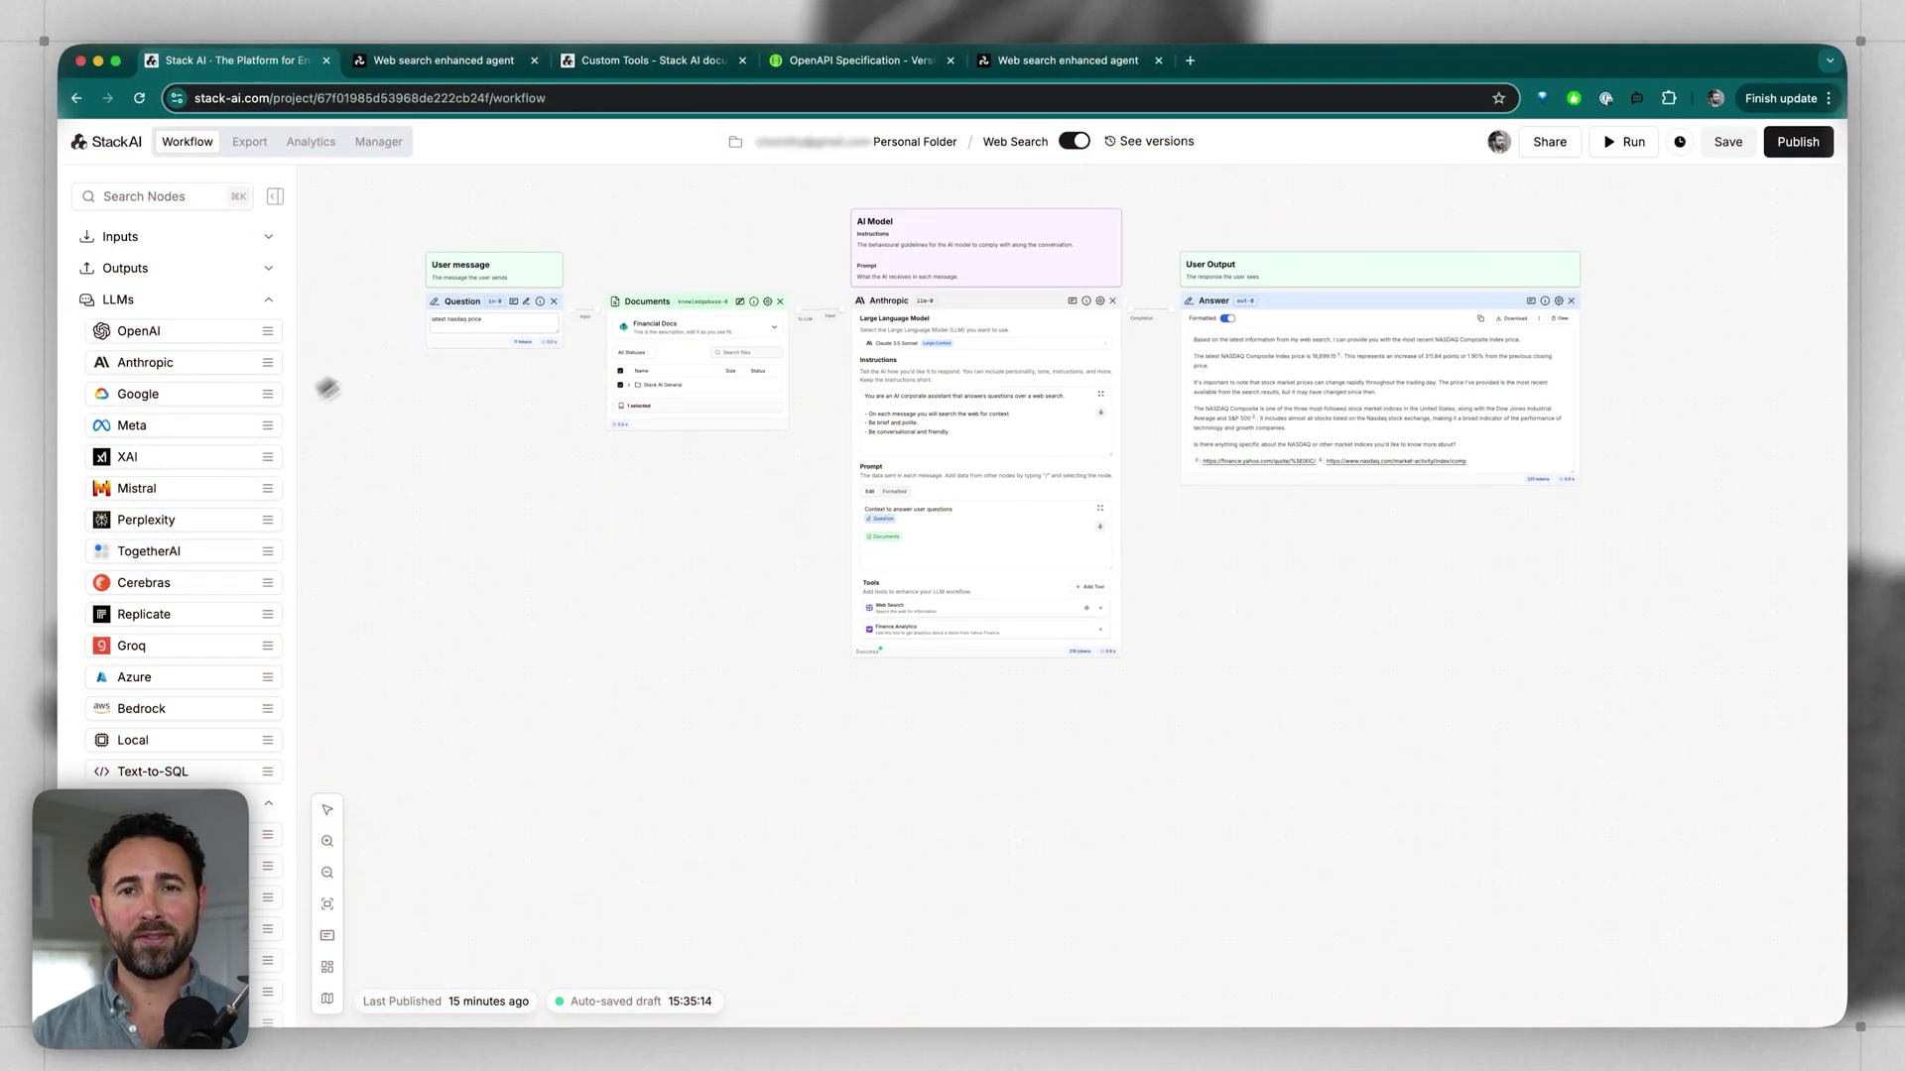
Paste Anthropic 1 below the original, feeding it from Documents and sending its completion to Answer
key(super+v)
drag(835, 695, 977, 707)
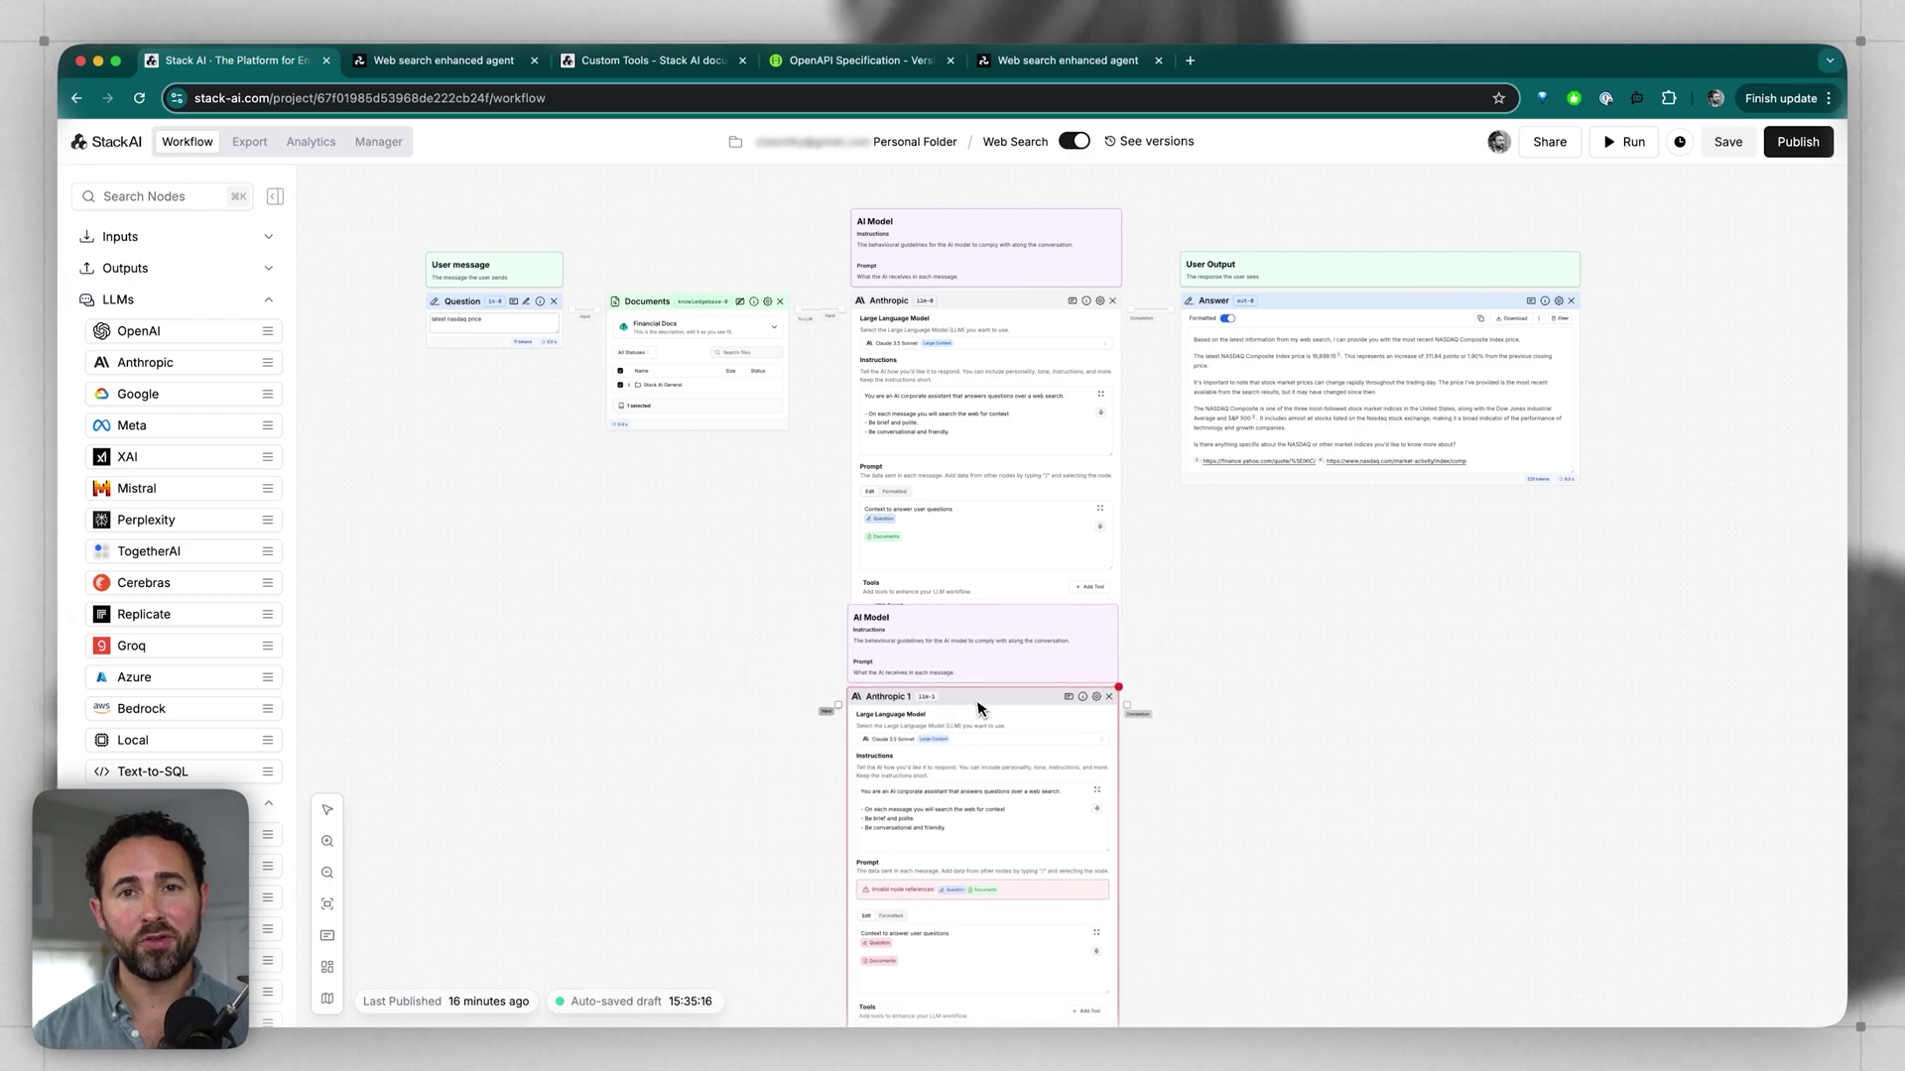
drag(1127, 704, 1181, 315)
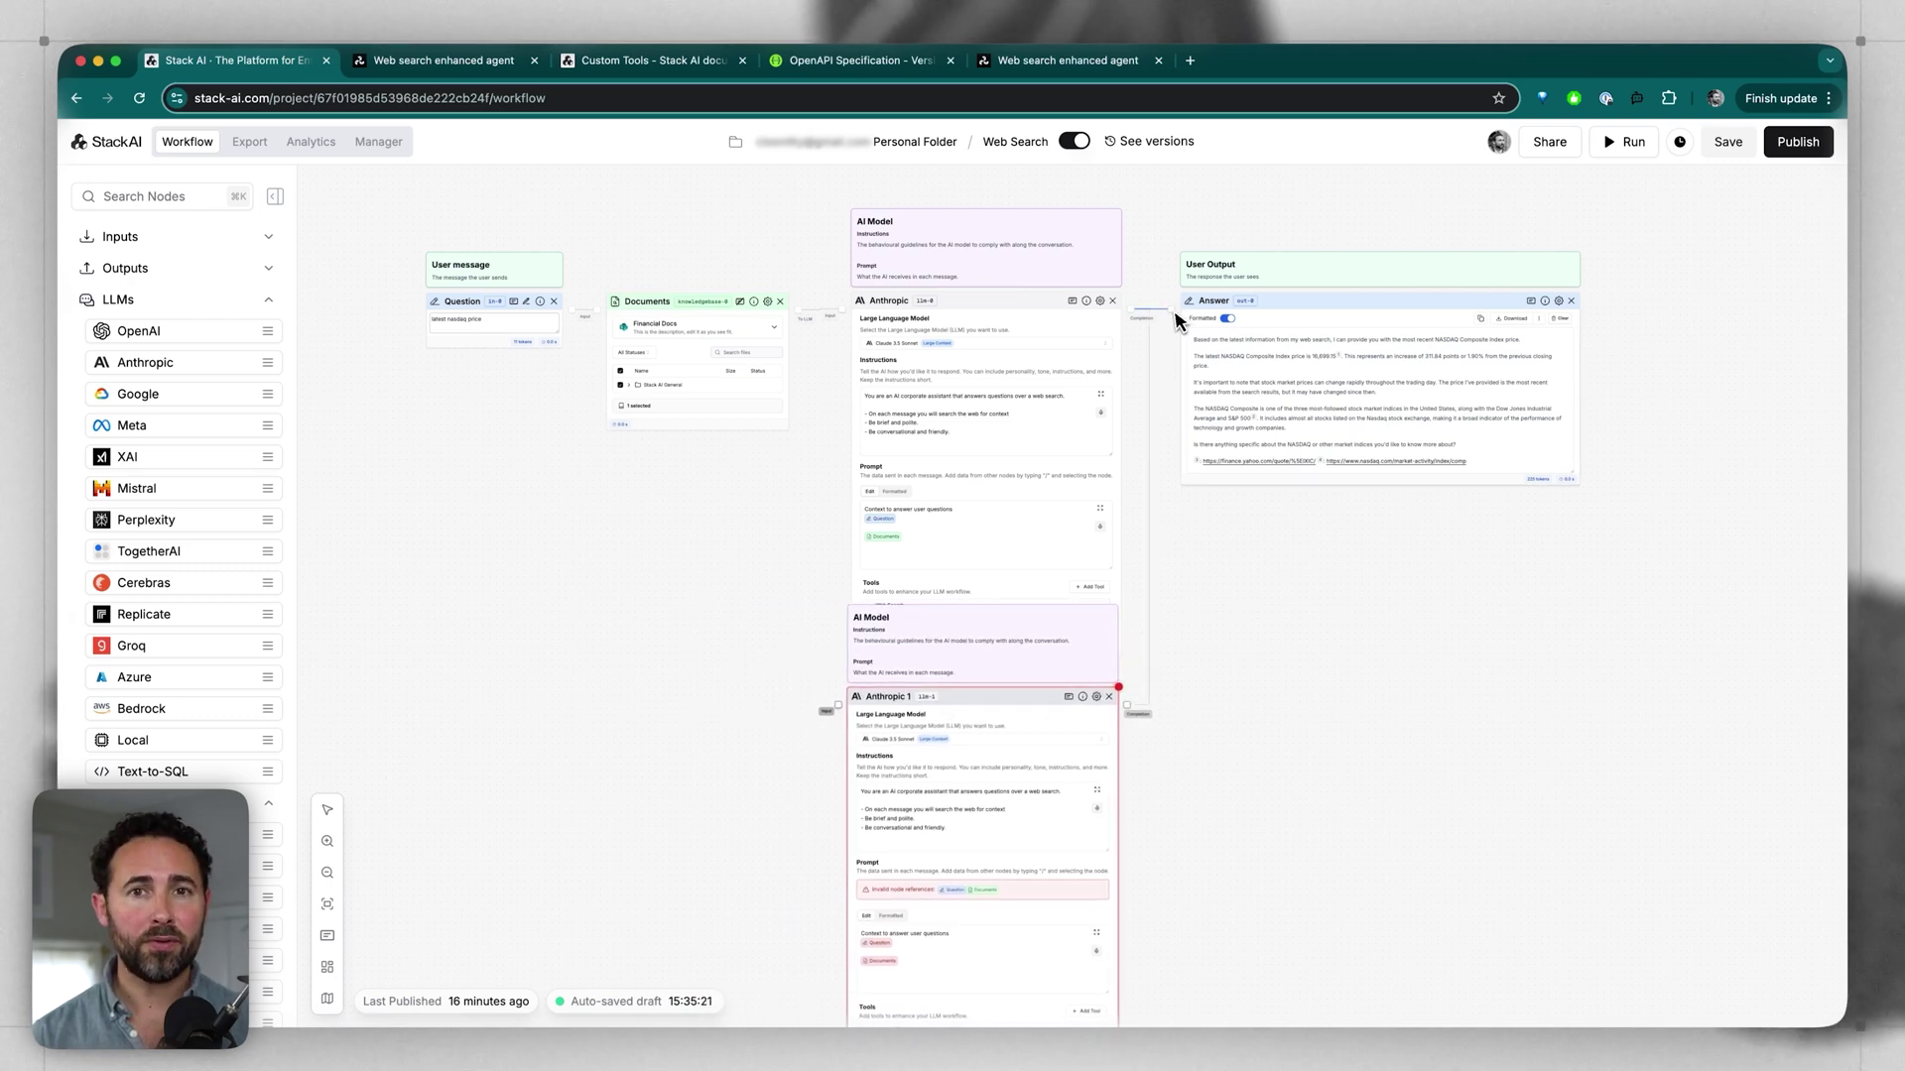
drag(837, 698, 831, 710)
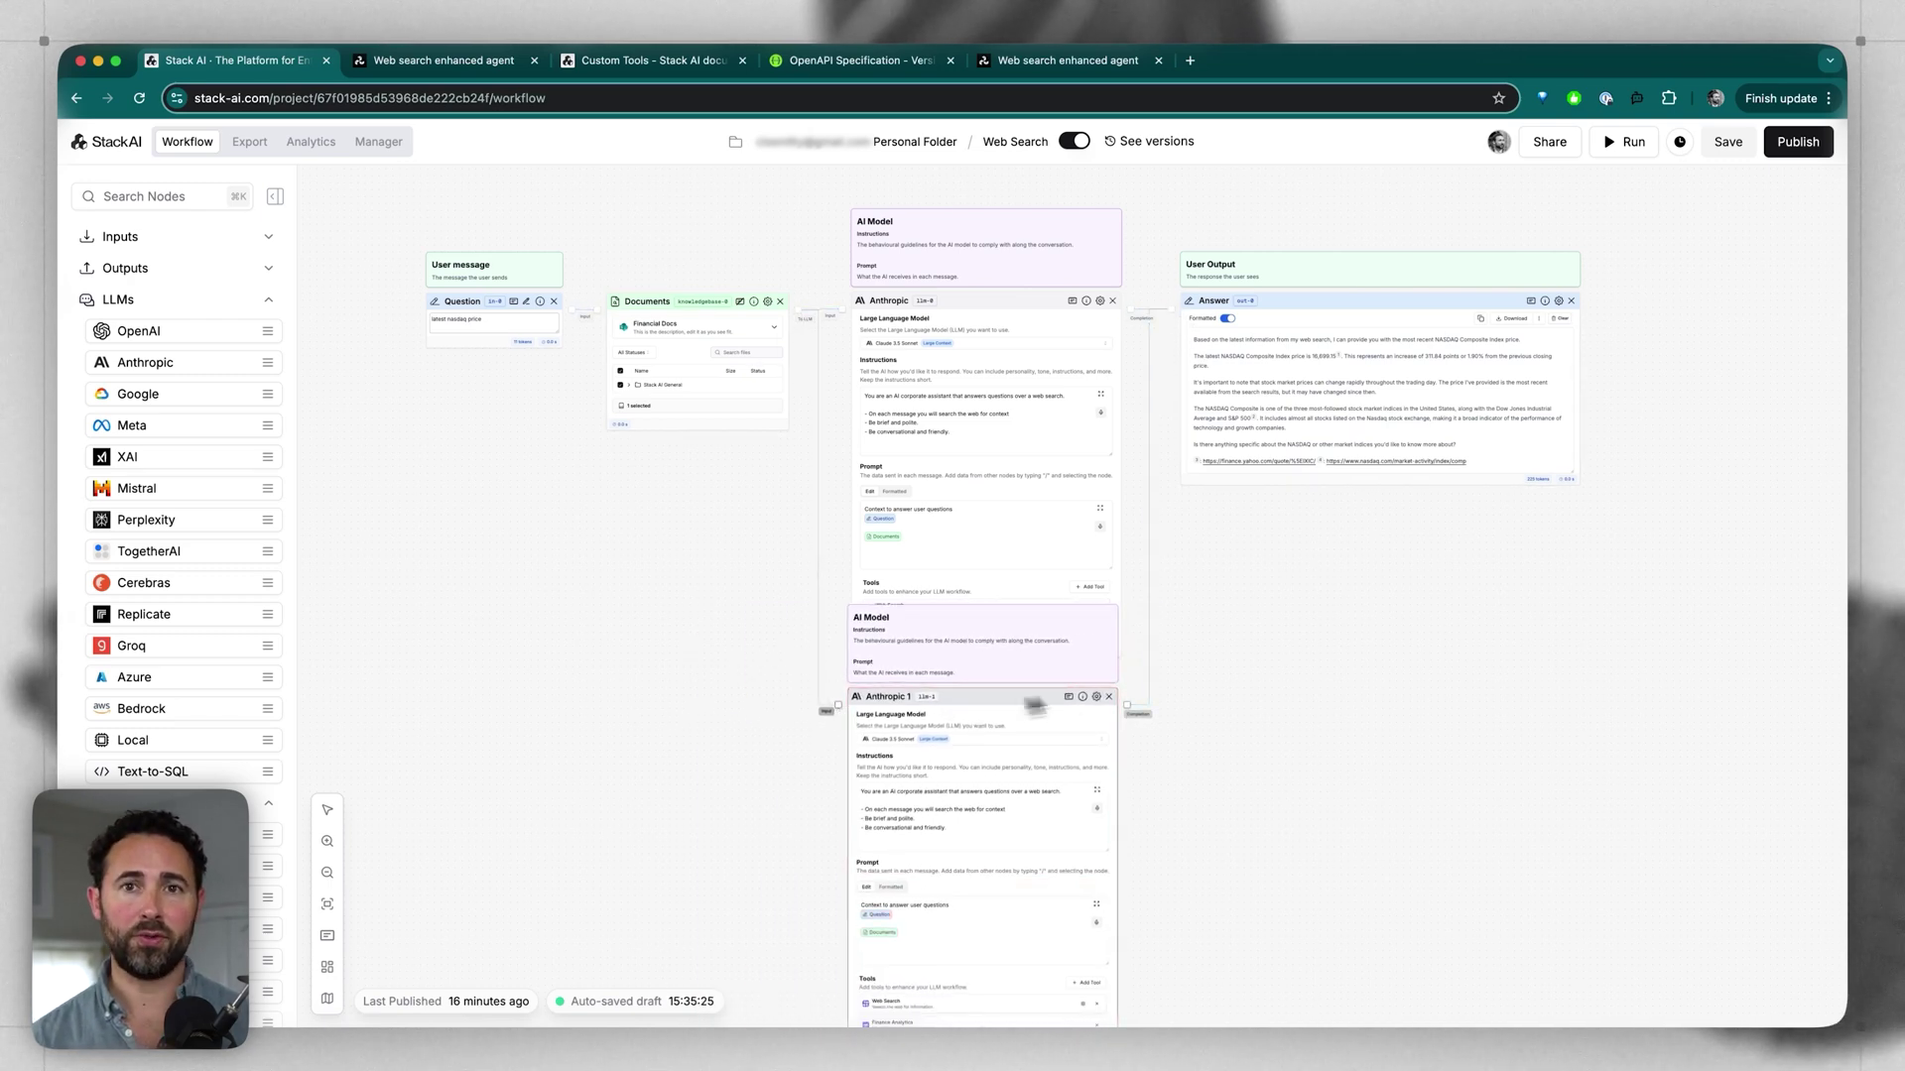
click(1076, 705)
scroll(1264, 695, down, 10)
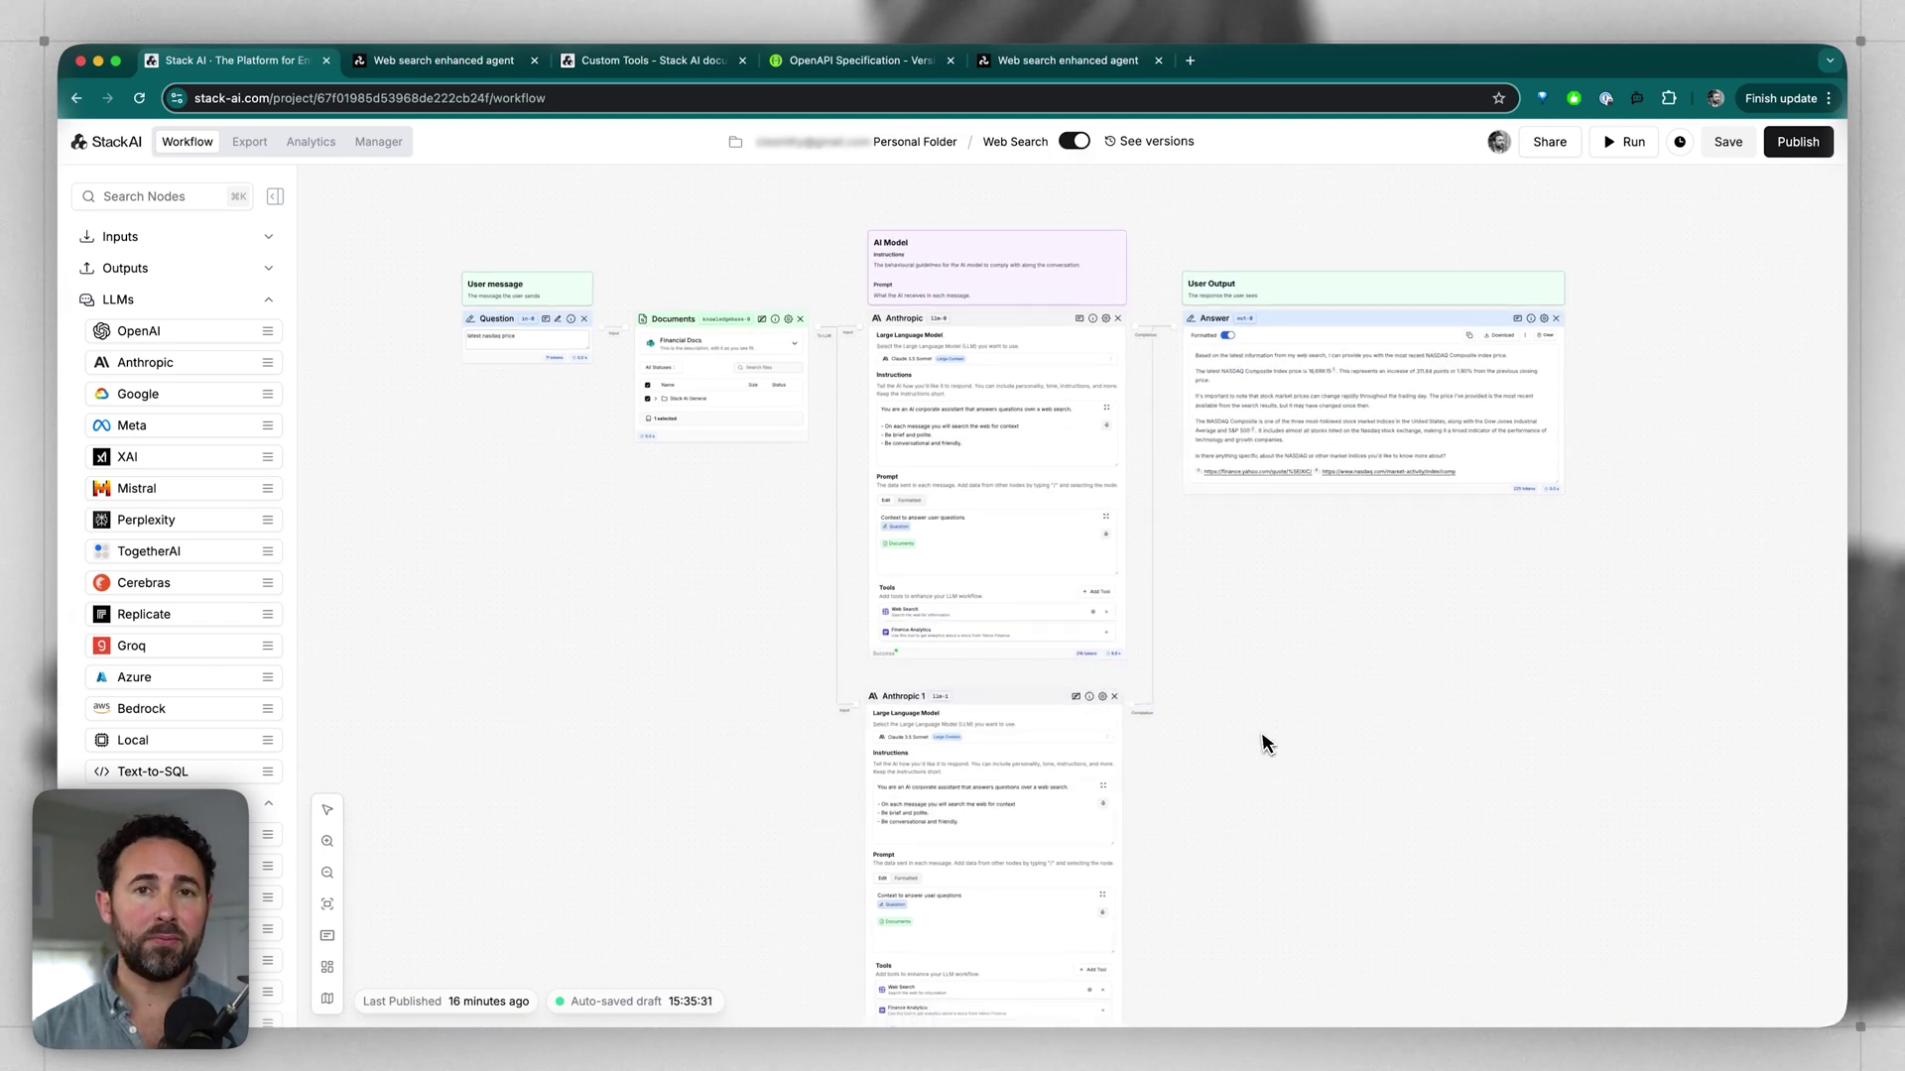
scroll(1317, 463, up, 3)
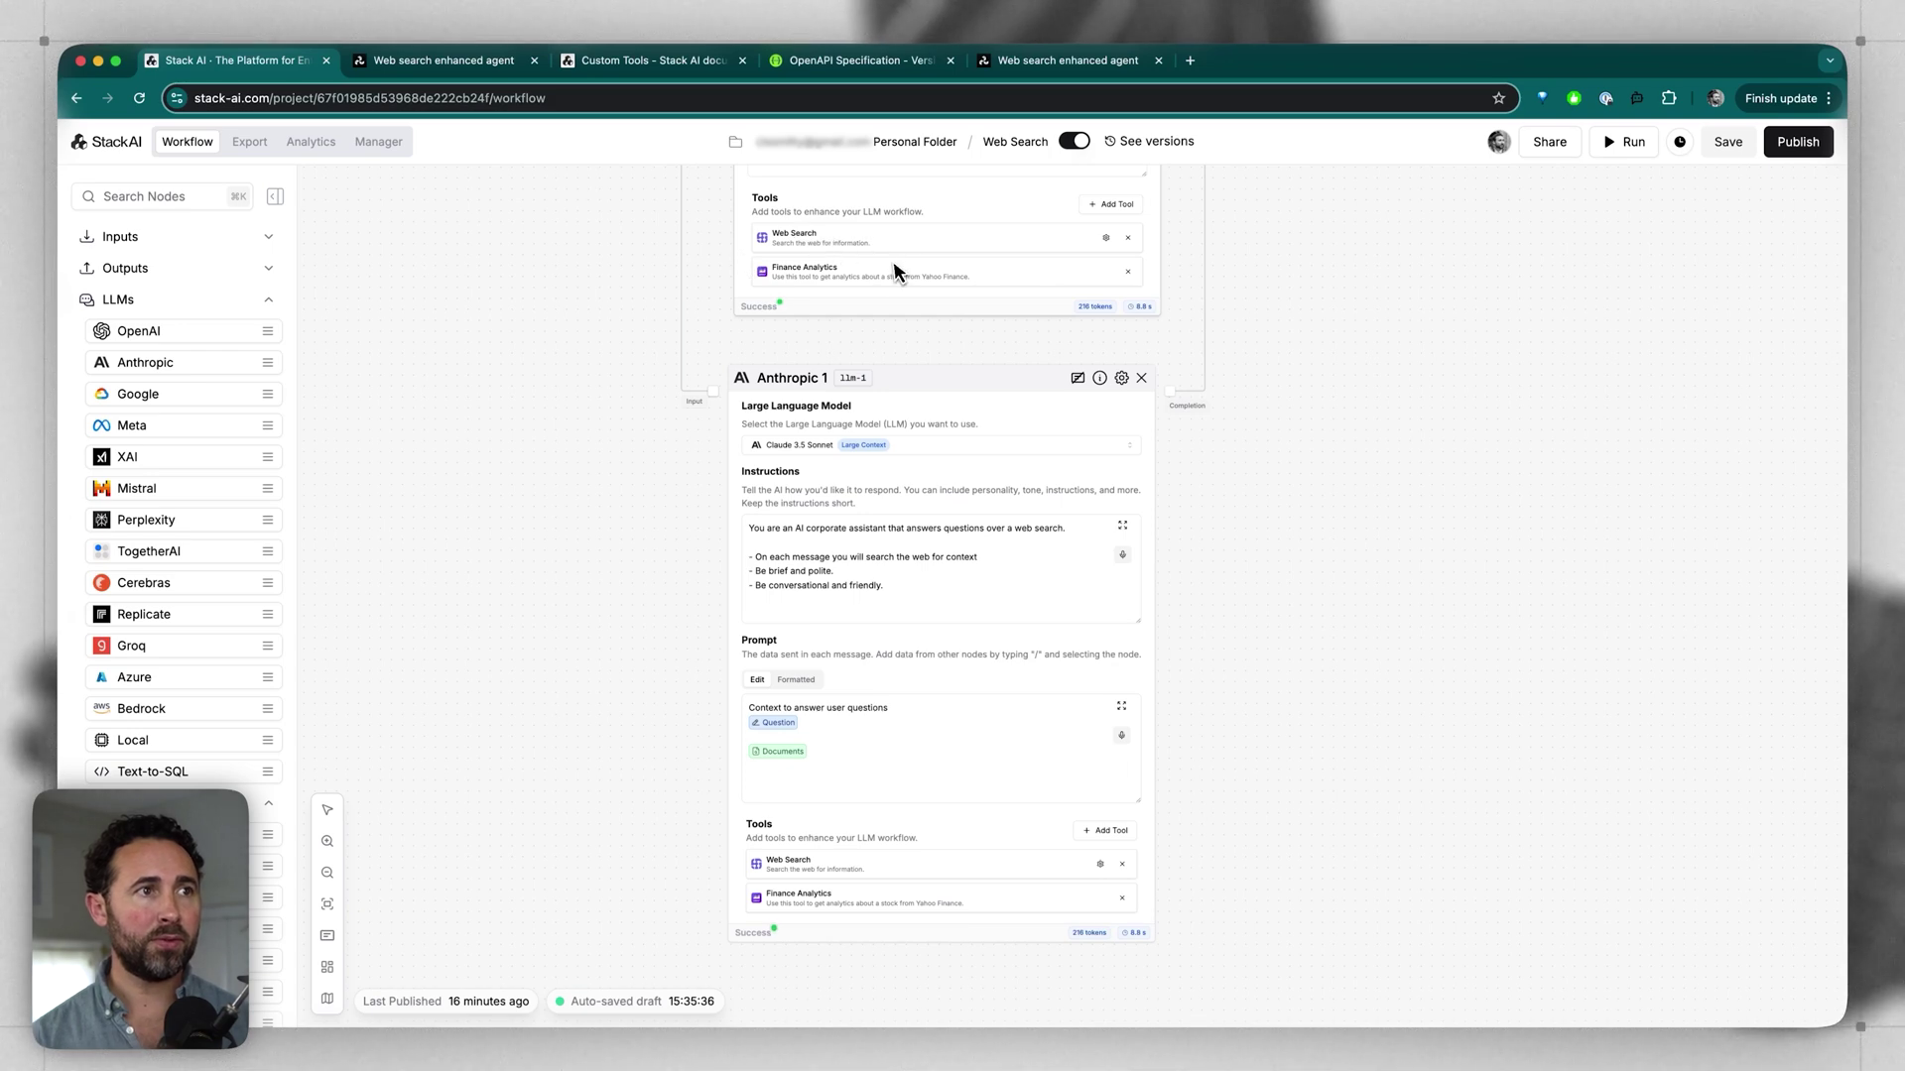
Remove Web Search and Finance Analytics from Anthropic 1 and add Query Salesforce, found by searching 'sales'
click(1121, 865)
click(1122, 864)
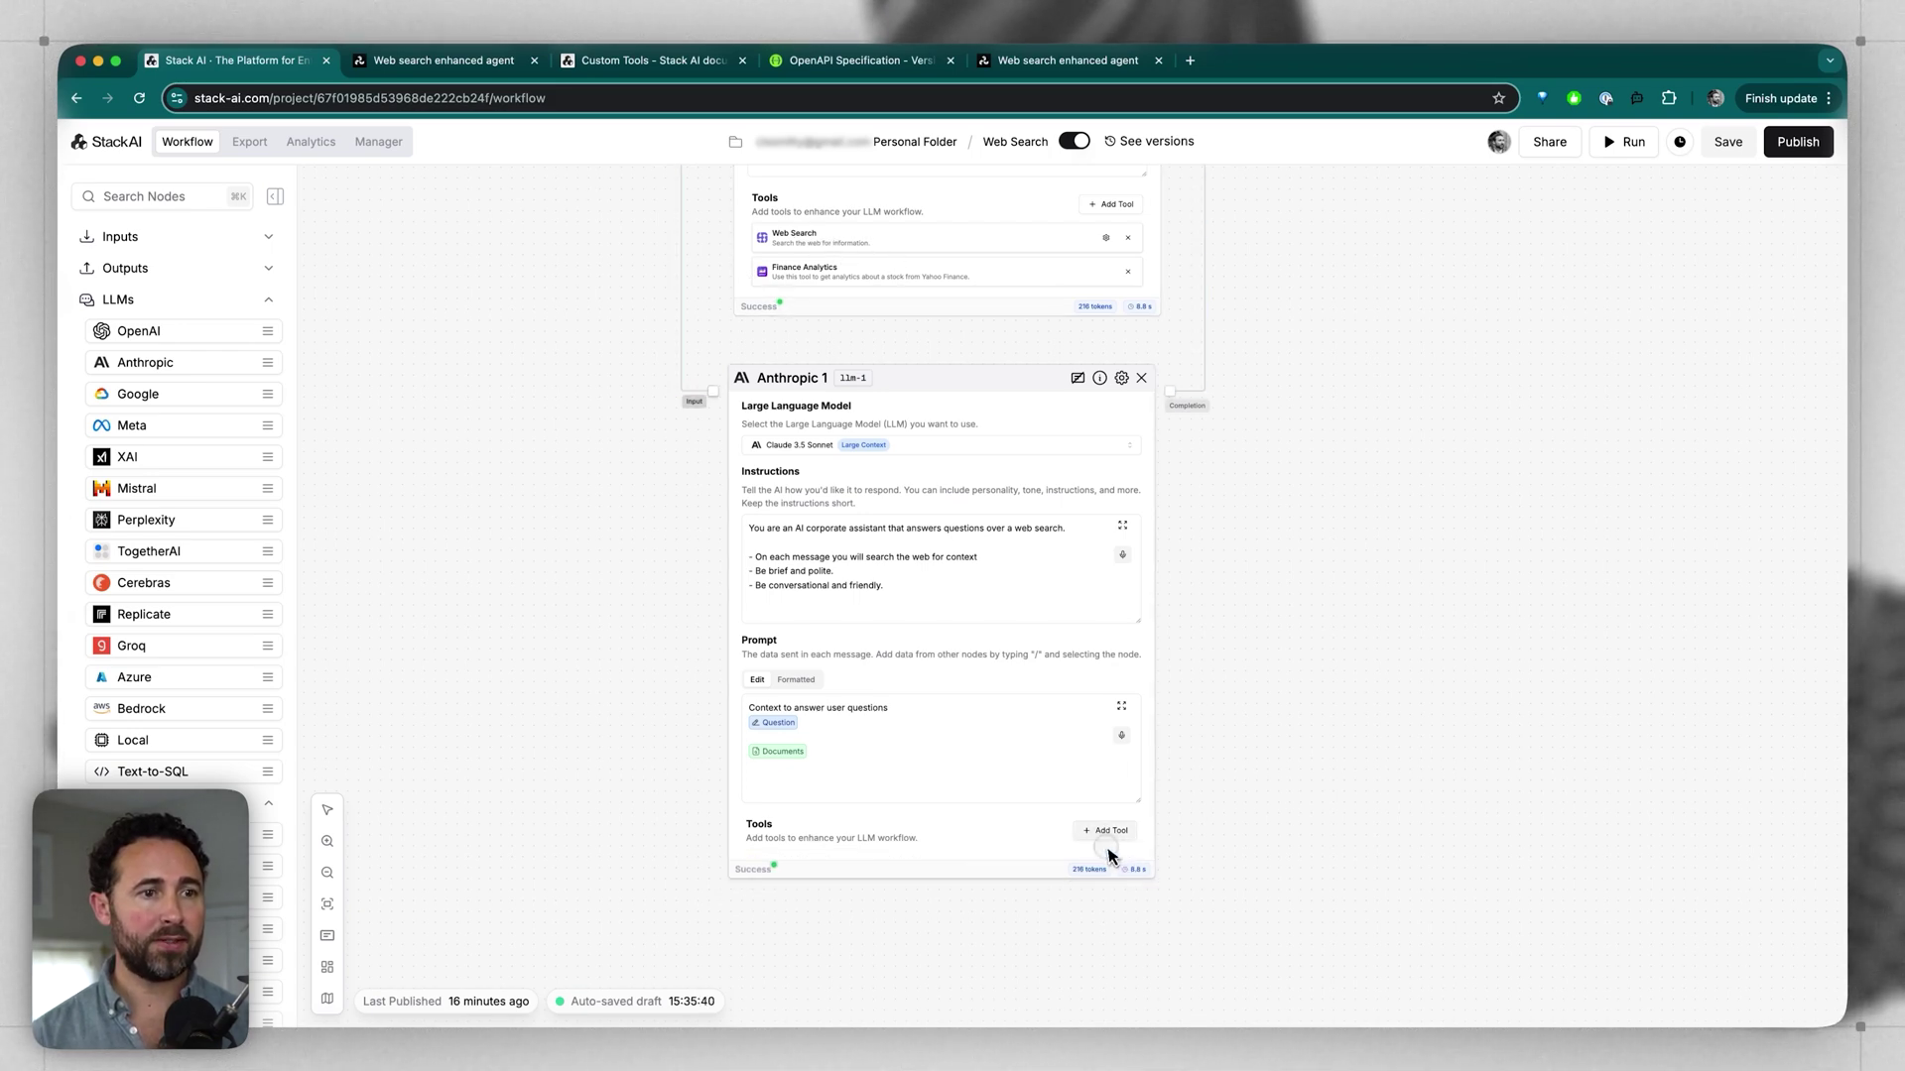
click(1107, 830)
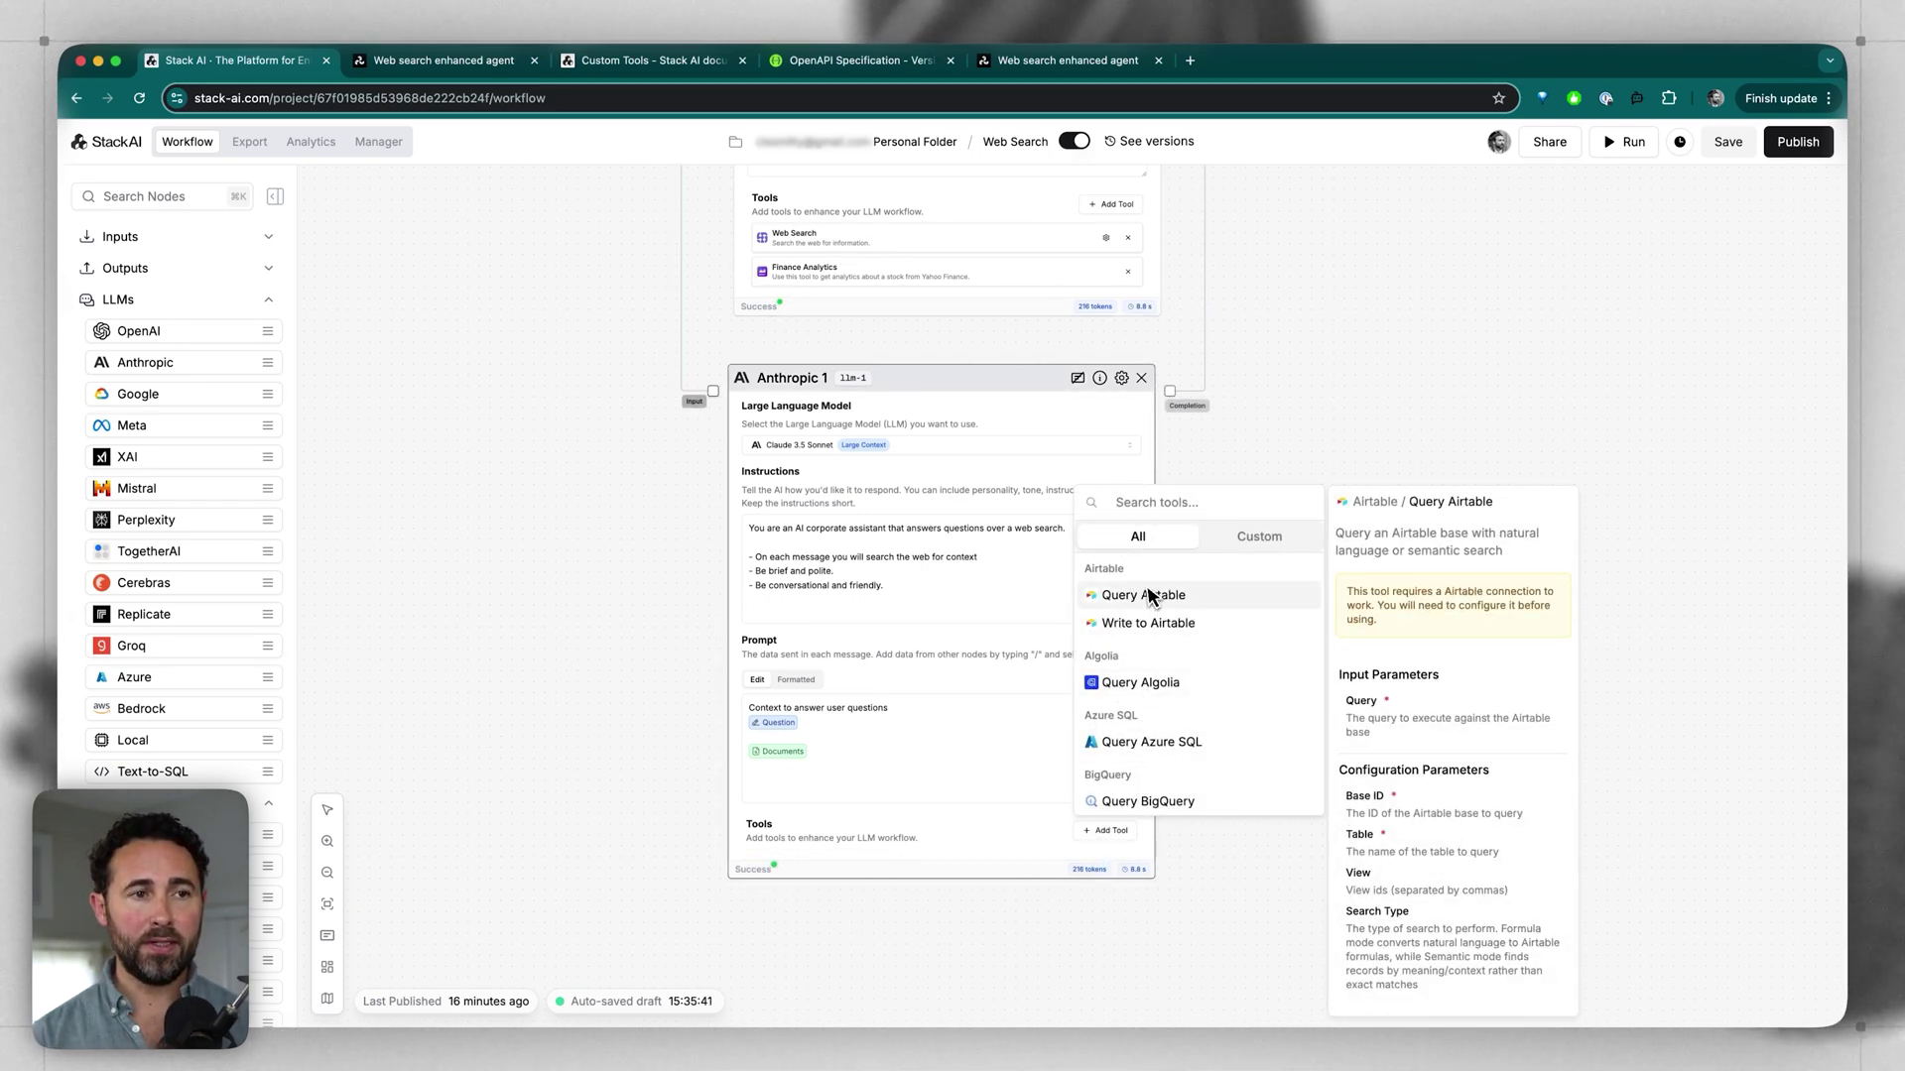
click(1141, 503)
text(sales)
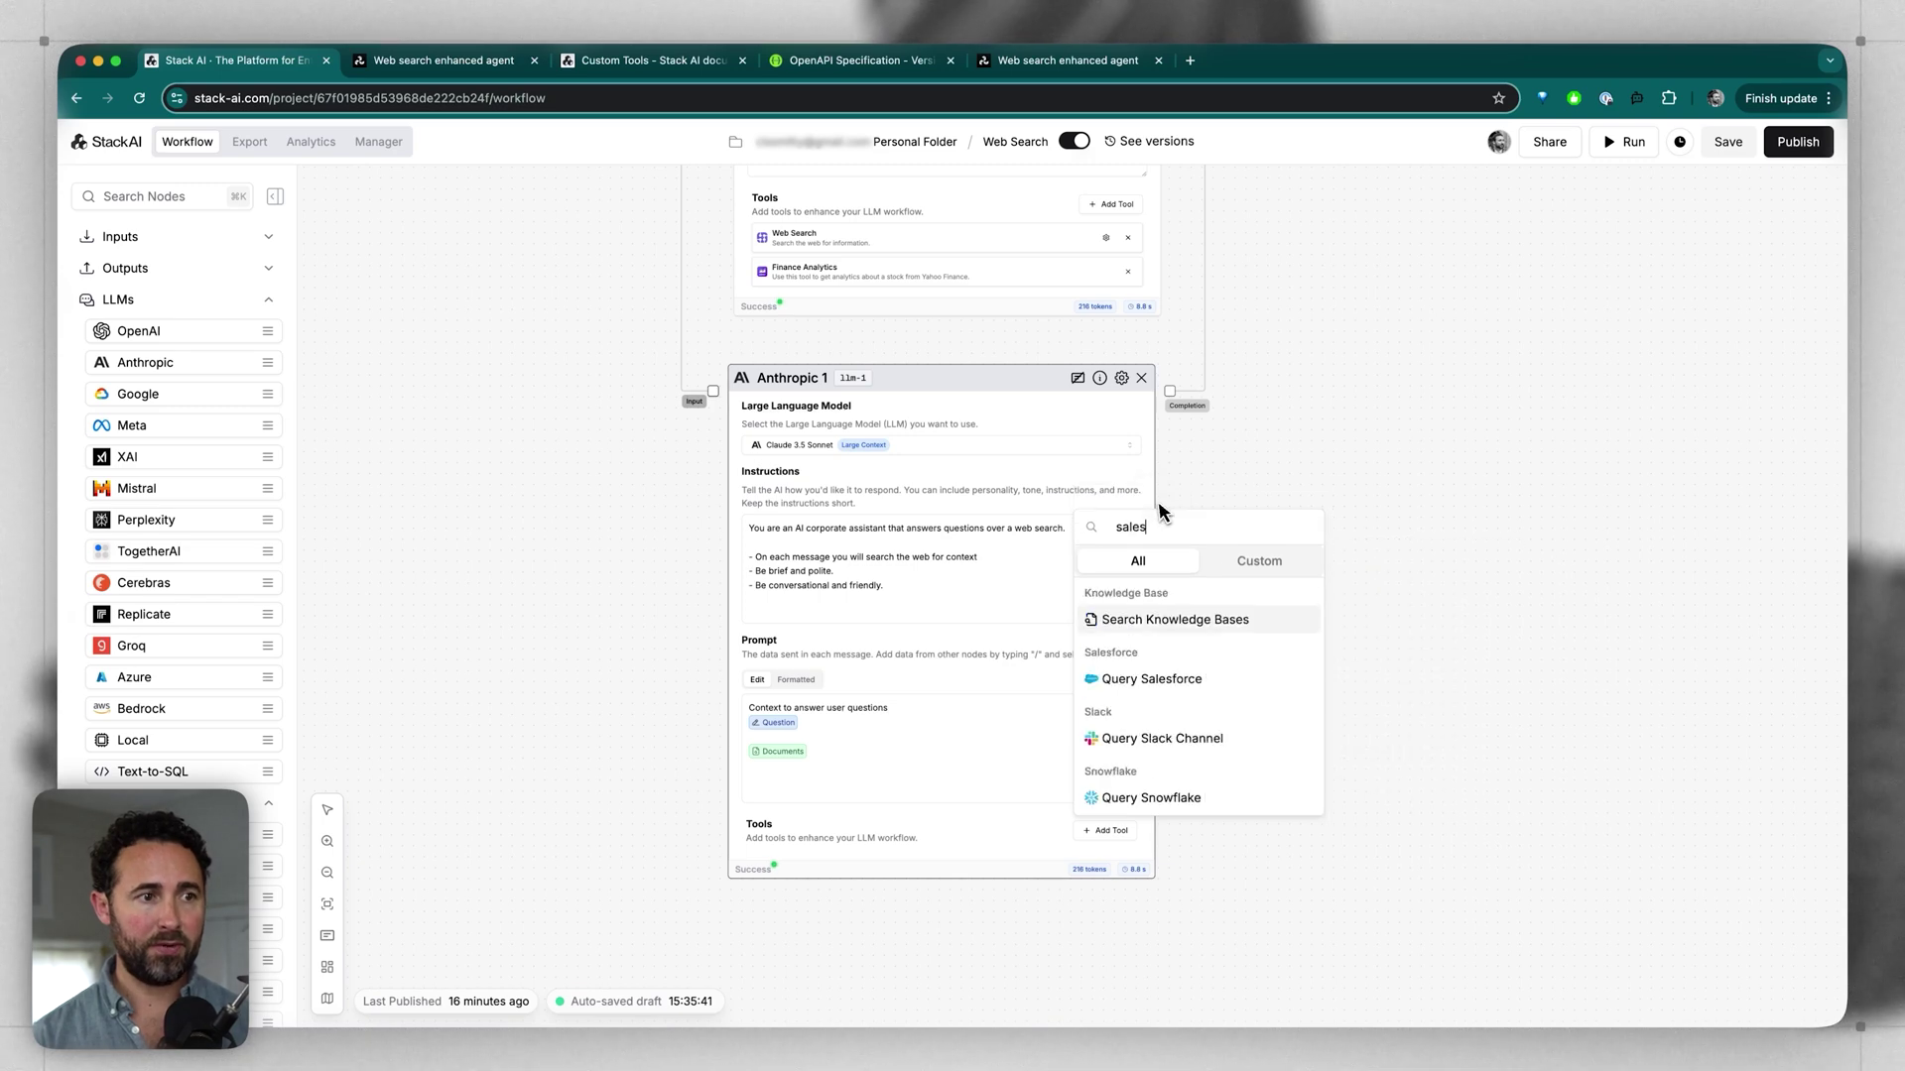
click(1157, 679)
scroll(1221, 695, down, 5)
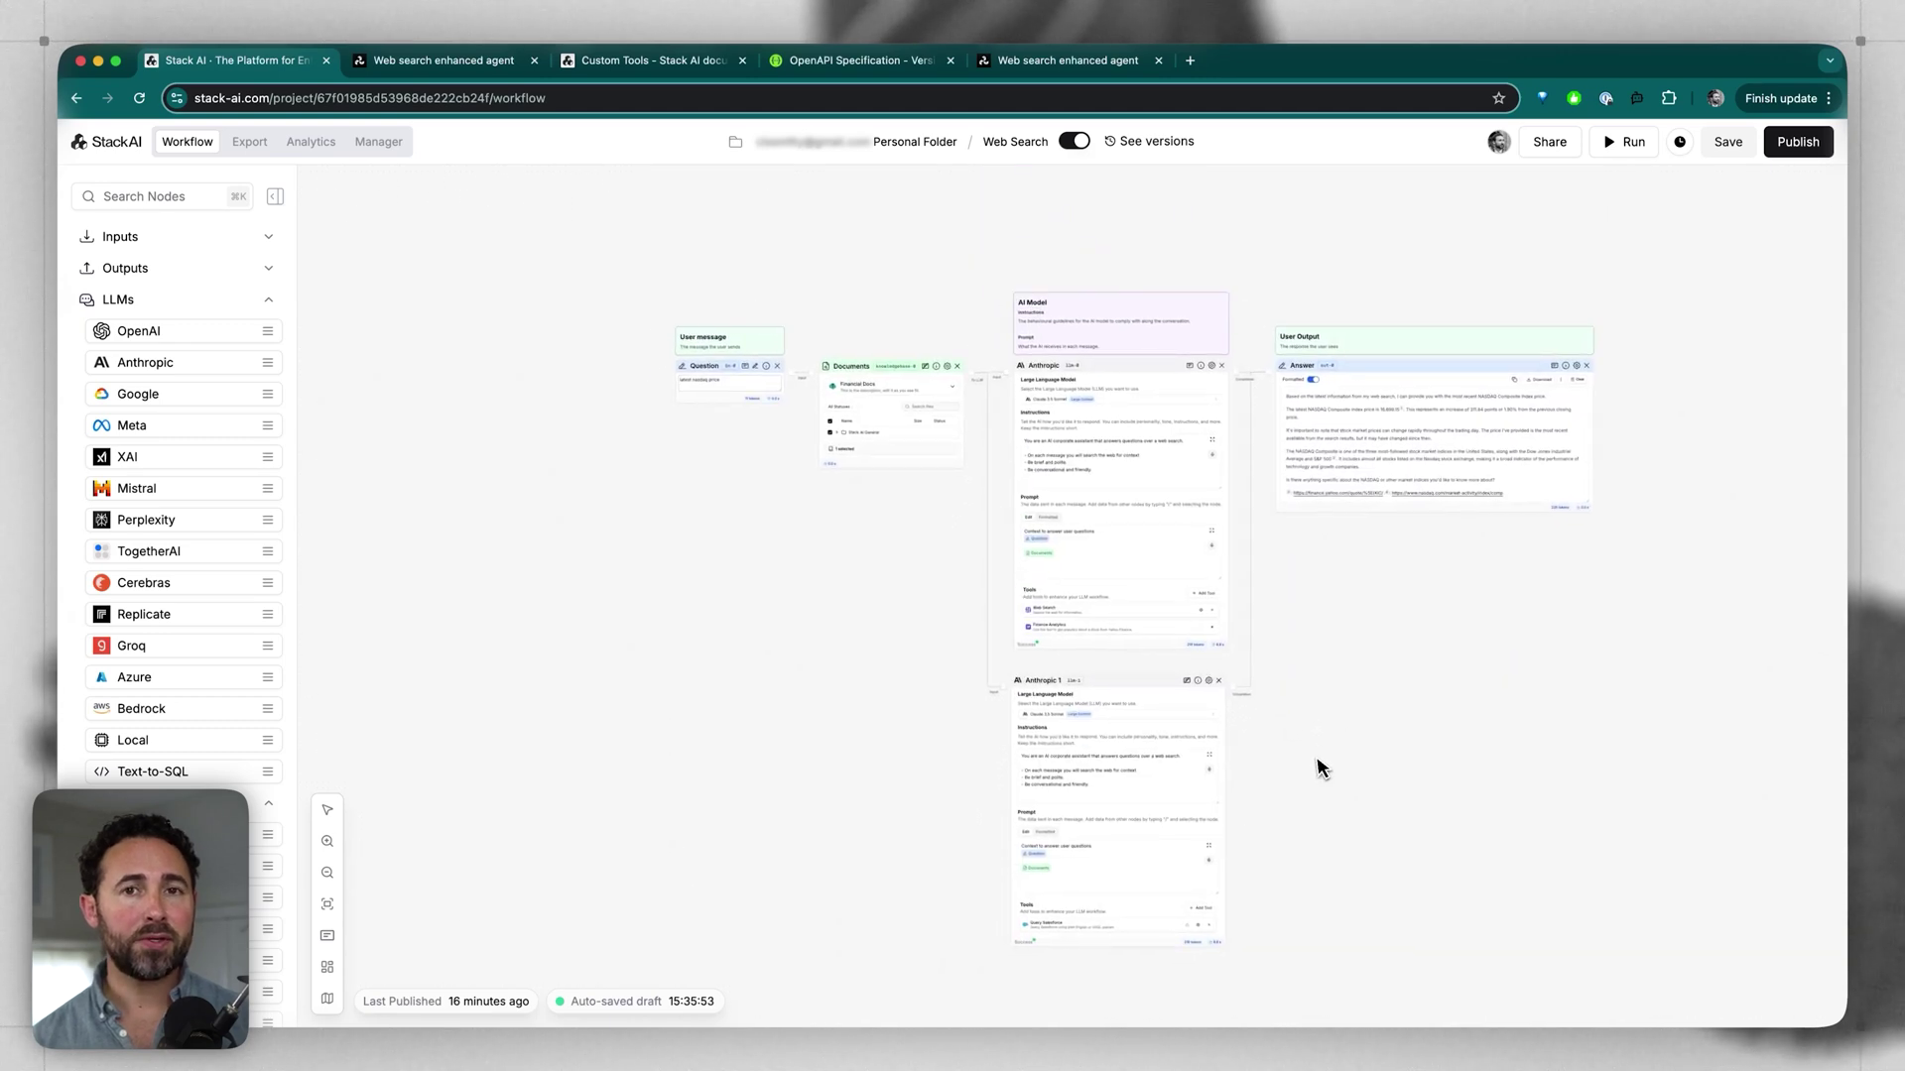
drag(1306, 775, 1249, 722)
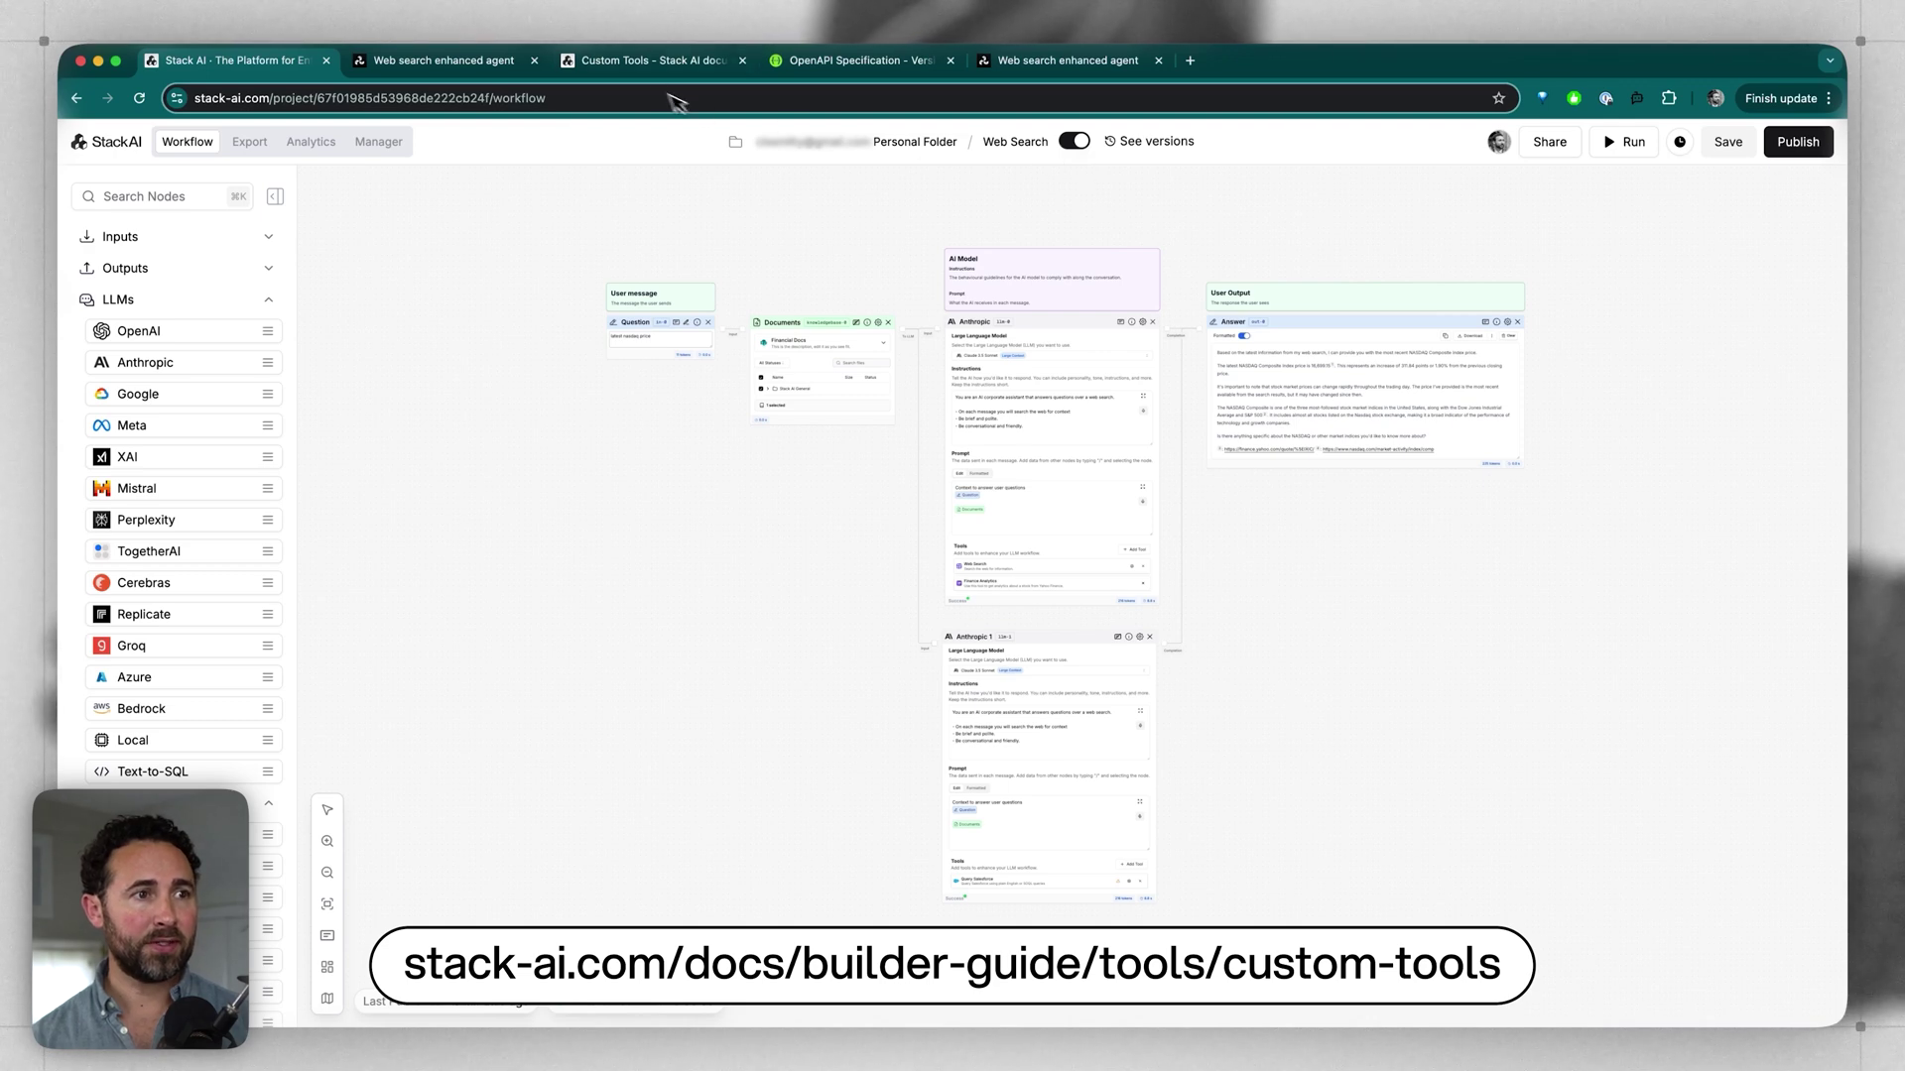
Switch back to the 'Custom Tools - Stack AI docs' browser page
click(645, 63)
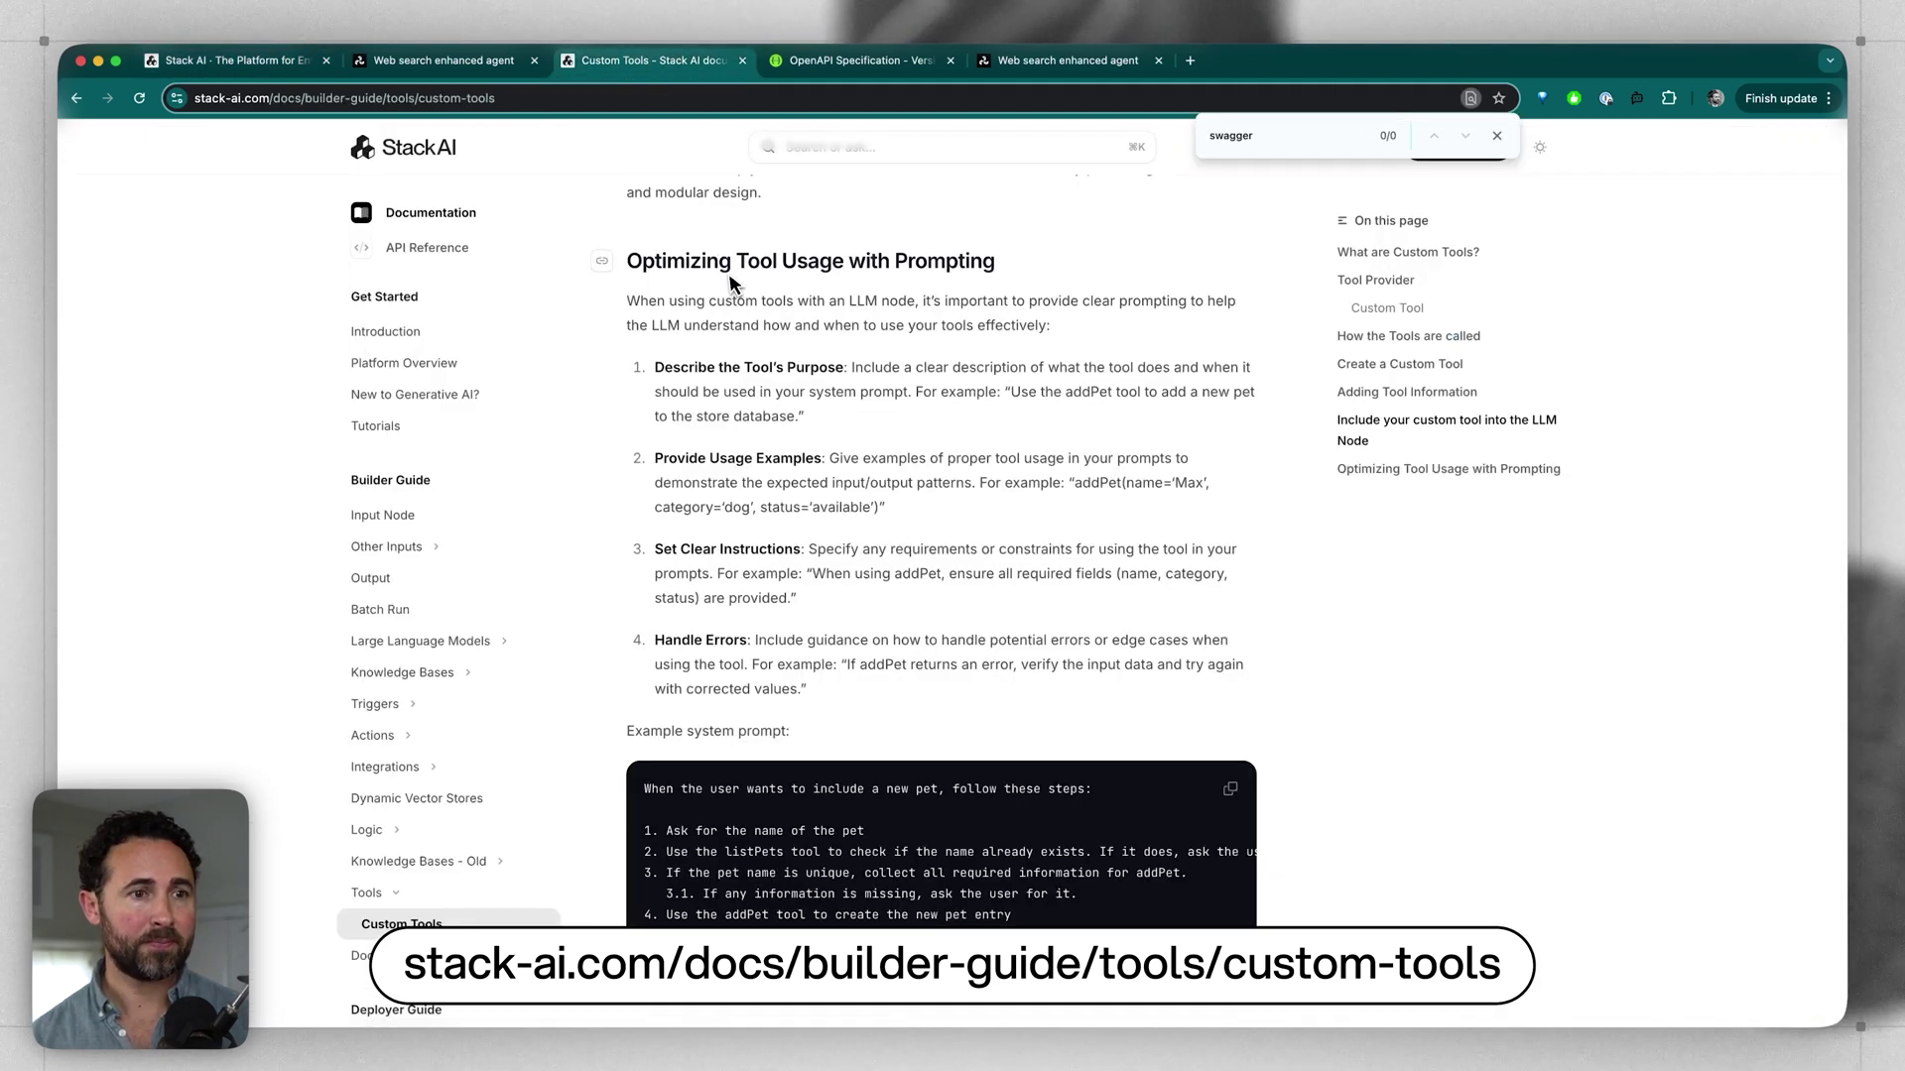